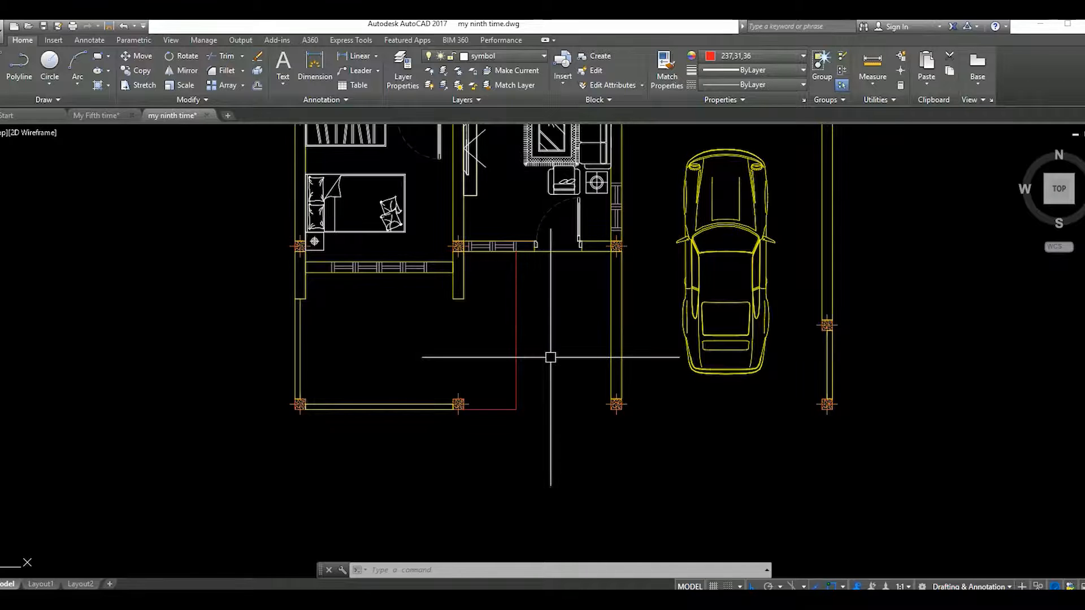
# Draw a horizontal line across the front entrance, from the red vertical line to the carport wall, level with the front bedroom's wall ends
pyautogui.write('l')
pyautogui.press('Return')
pyautogui.click(515, 298)
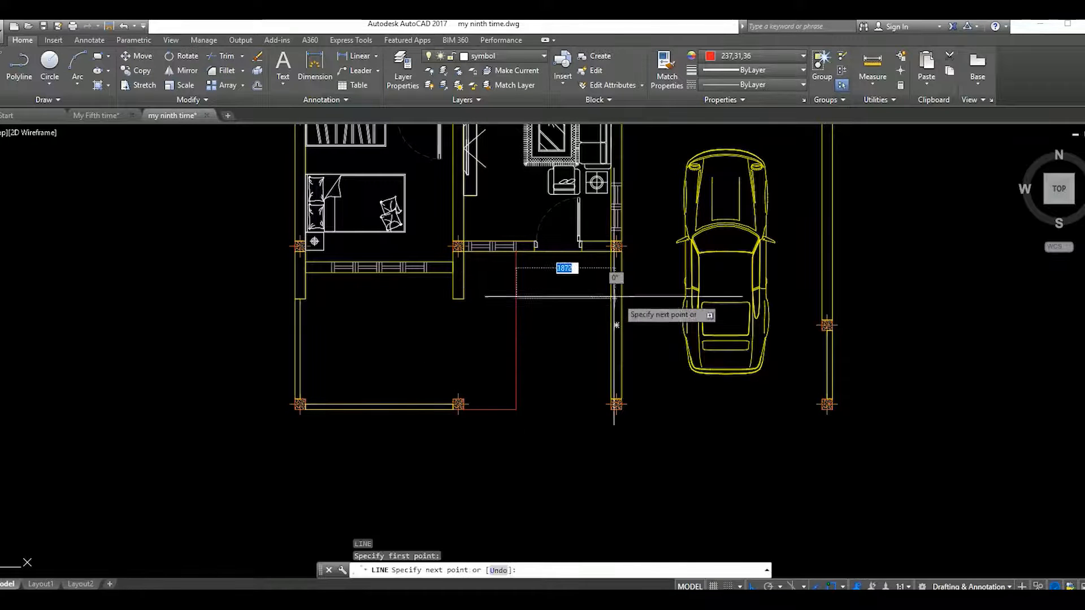
pyautogui.click(610, 298)
pyautogui.press('Escape')
pyautogui.press('Escape')
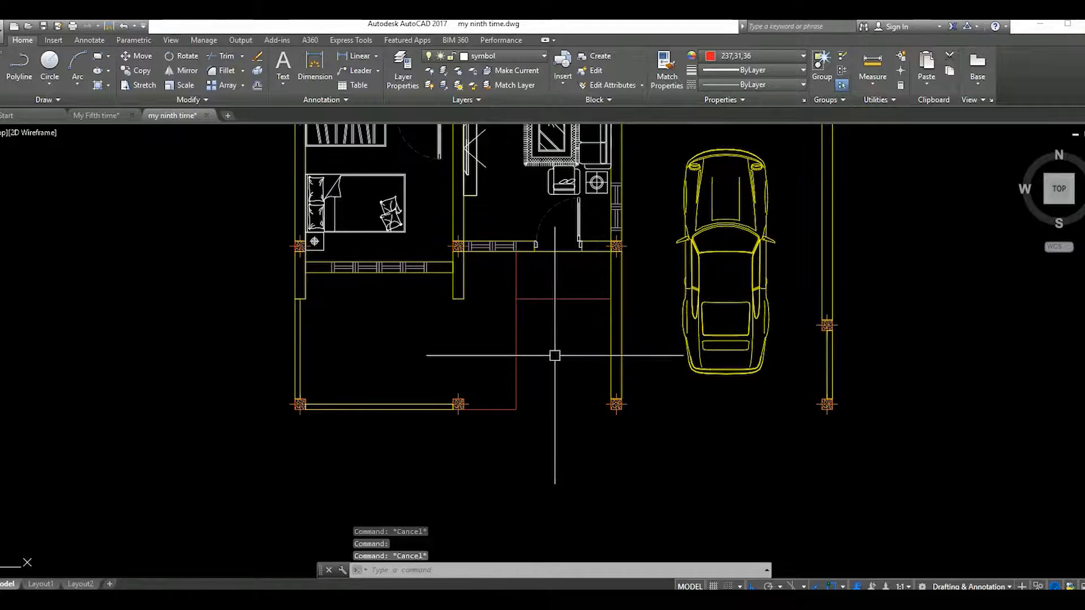
# Draw a vertical line about 2100 long from the horizontal line's midpoint down to the level of the front boundary
pyautogui.moveTo(561, 358); pyautogui.dragTo(560, 366, button='middle')
pyautogui.scroll(2, 562, 363)
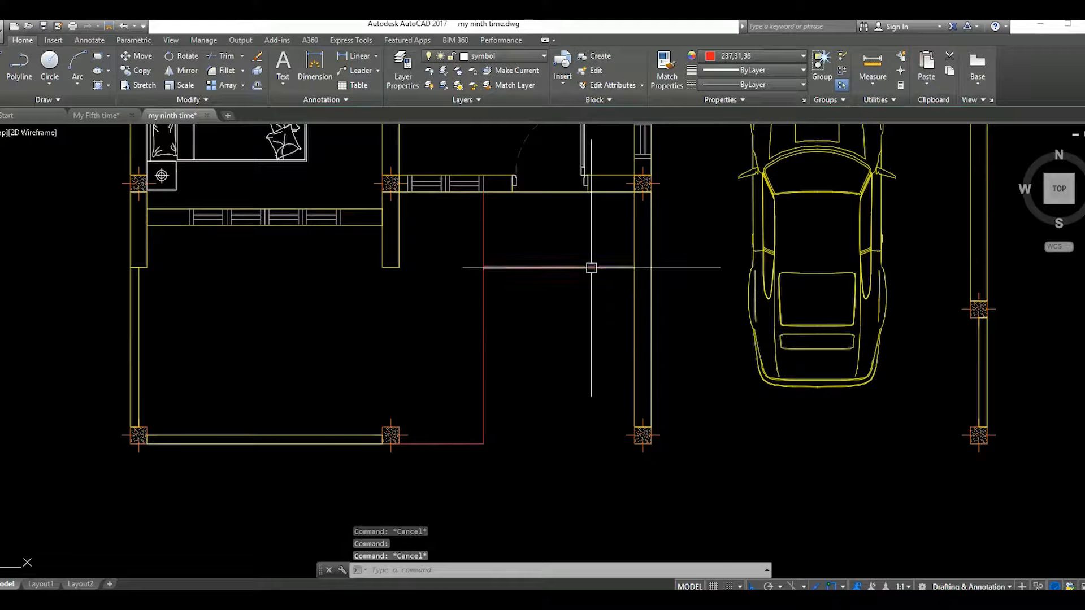
pyautogui.write('l')
pyautogui.press('Return')
pyautogui.click(559, 268)
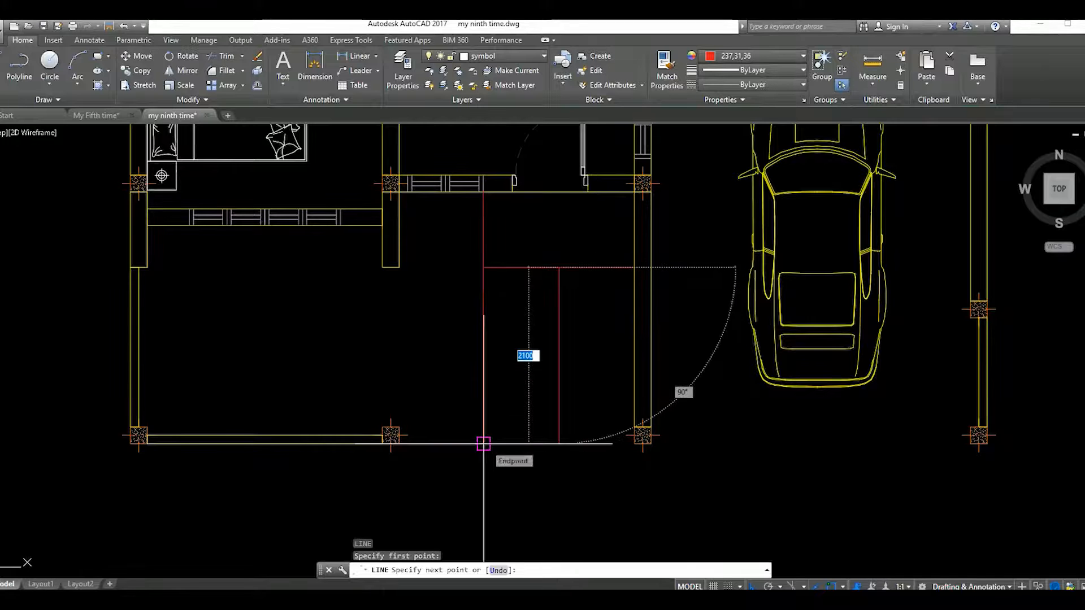
pyautogui.click(559, 443)
pyautogui.press('Escape')
# Move the new vertical line sideways so it aligns with the entrance door's jamb on the carport side
pyautogui.click(597, 345)
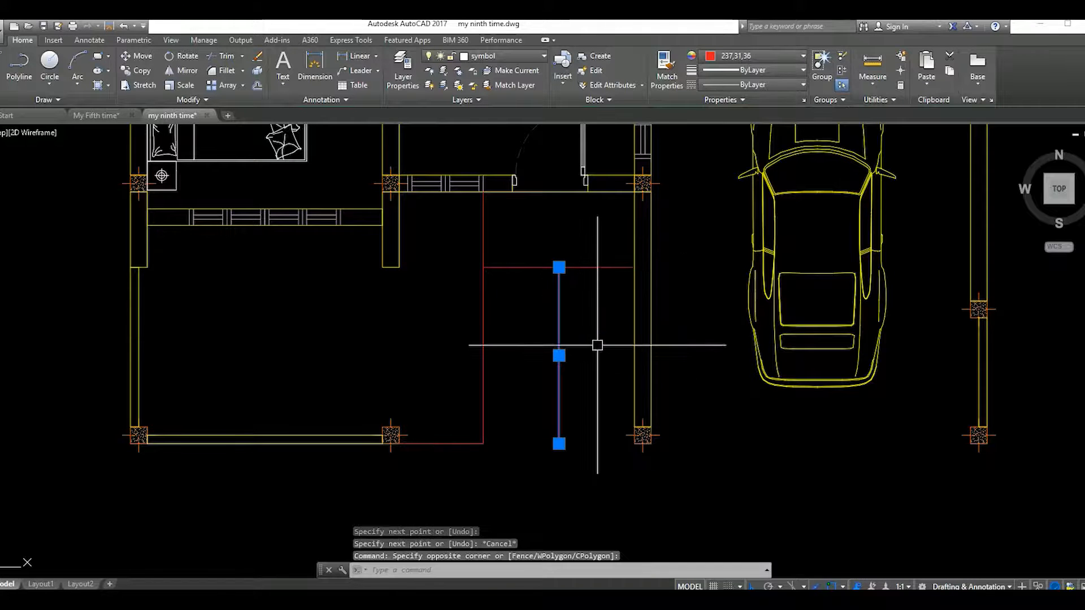
pyautogui.write('m')
pyautogui.press('Return')
pyautogui.click(559, 267)
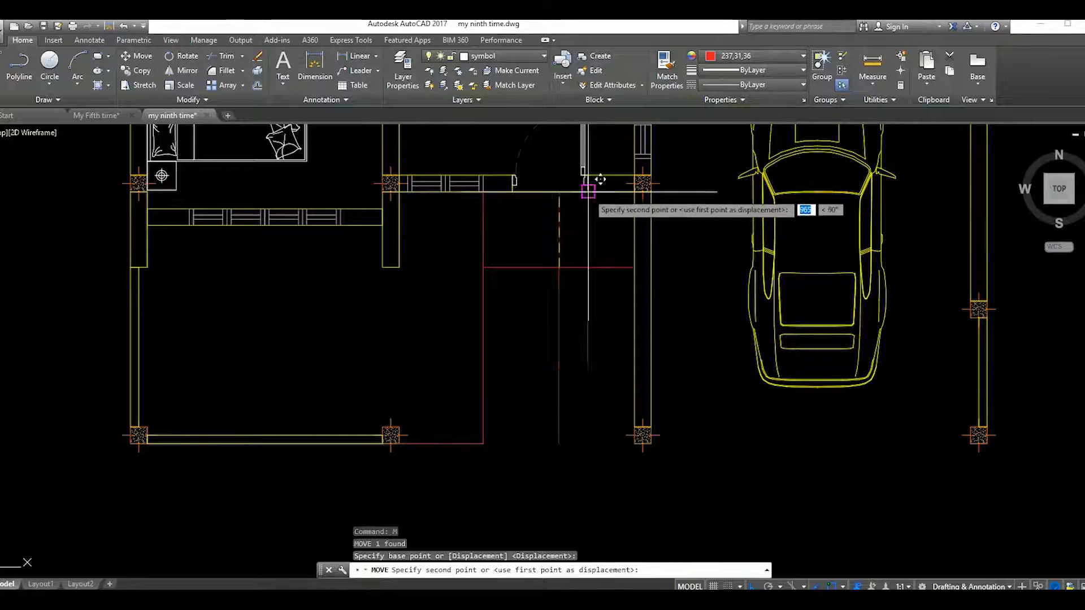
pyautogui.press('Escape')
# Draw a short horizontal line from the front column of the carport wall to the lower end of the vertical line
pyautogui.scroll(-3, 587, 267)
pyautogui.scroll(5, 622, 339)
pyautogui.moveTo(633, 362); pyautogui.dragTo(645, 386, button='middle')
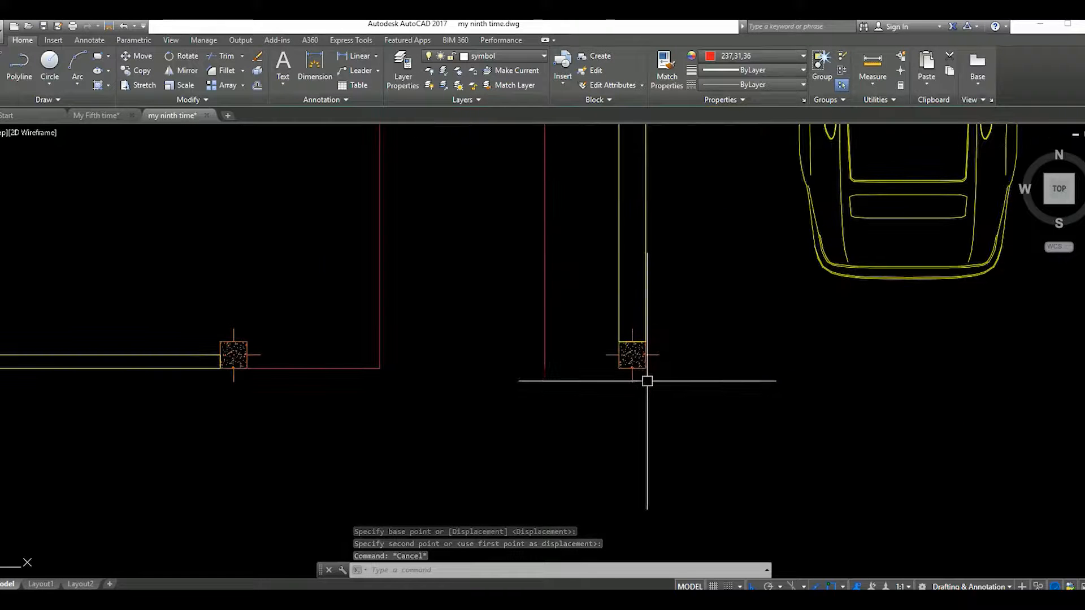
pyautogui.write('l')
pyautogui.press('Return')
pyautogui.click(632, 369)
pyautogui.click(619, 368)
pyautogui.press('Escape')
# Offset the short front line by 100 towards the house
pyautogui.click(587, 376)
pyautogui.click(581, 348)
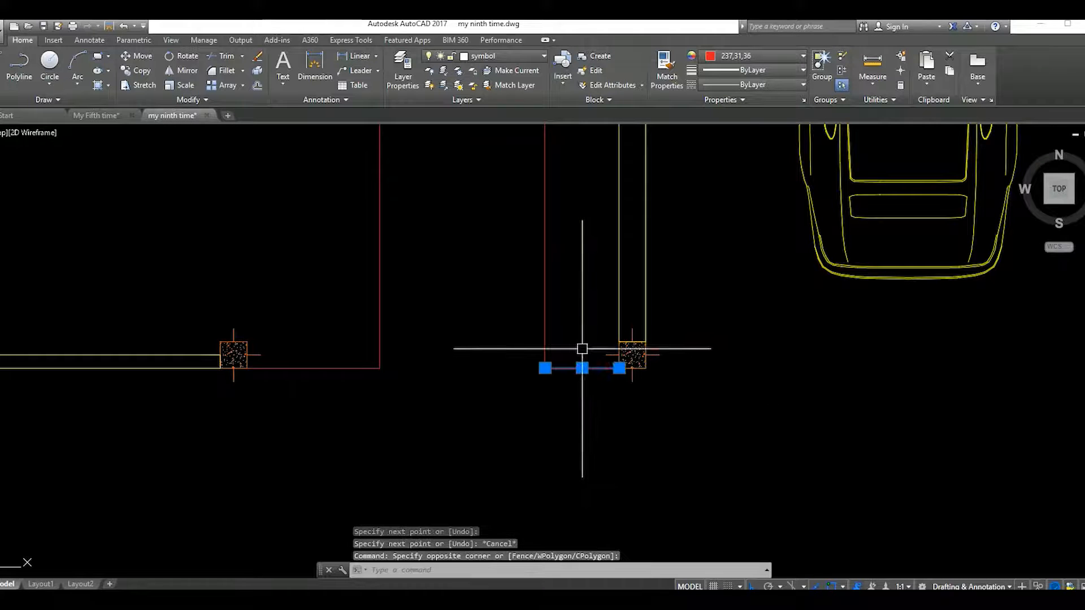
pyautogui.write('o')
pyautogui.press('Return')
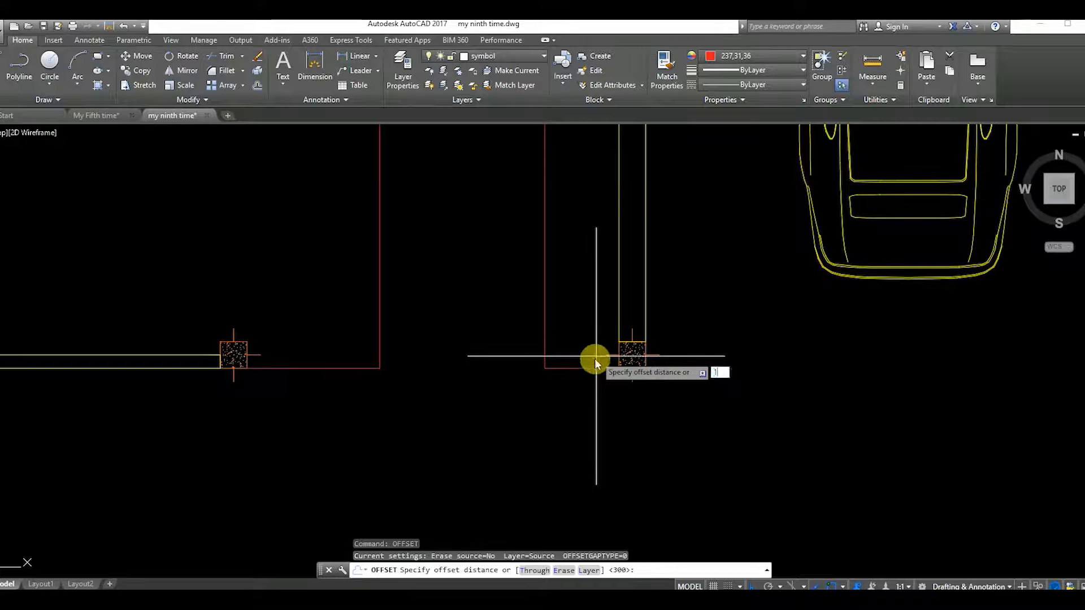
pyautogui.press('Return')
pyautogui.click(599, 351)
pyautogui.press('Escape')
# Draw a horizontal step line between the two red vertical lines, starting at the midpoint of the one nearer the carport
pyautogui.scroll(-6, 632, 359)
pyautogui.scroll(4, 616, 323)
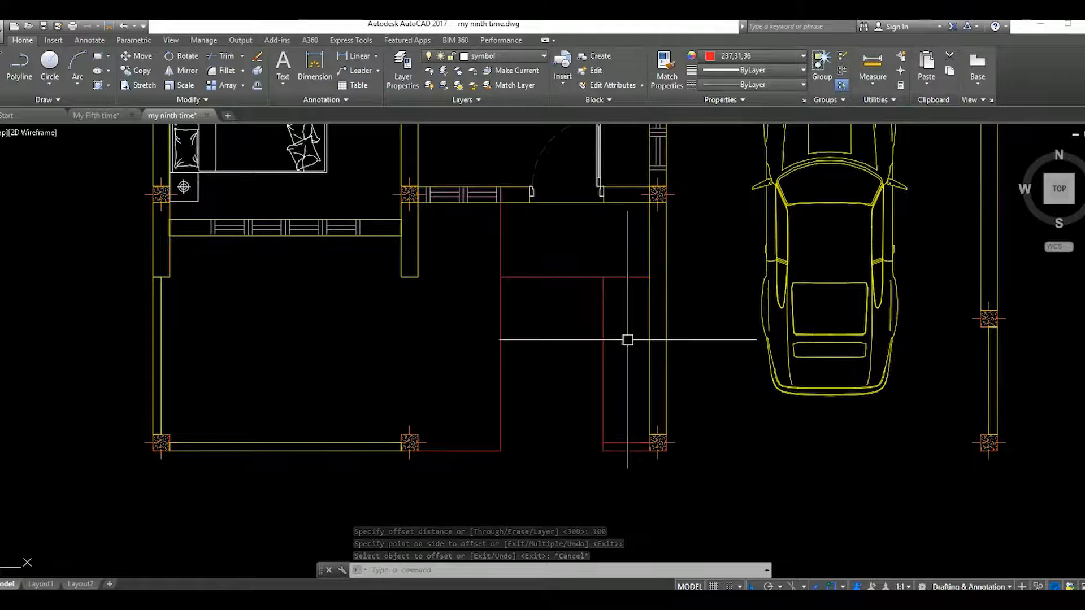
pyautogui.click(601, 331)
pyautogui.press('Escape')
pyautogui.moveTo(626, 343); pyautogui.dragTo(623, 324, button='middle')
pyautogui.write('l')
pyautogui.press('Return')
pyautogui.click(599, 345)
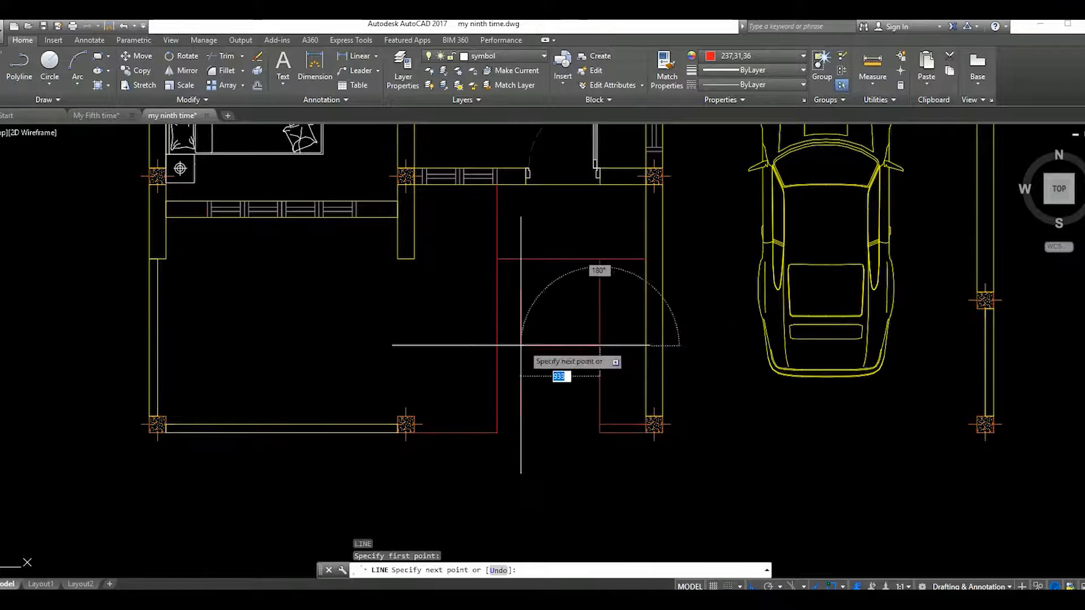
pyautogui.click(497, 345)
pyautogui.press('Escape')
# Copy the step line about 300 above and below itself, and erase the original middle line
pyautogui.click(599, 345)
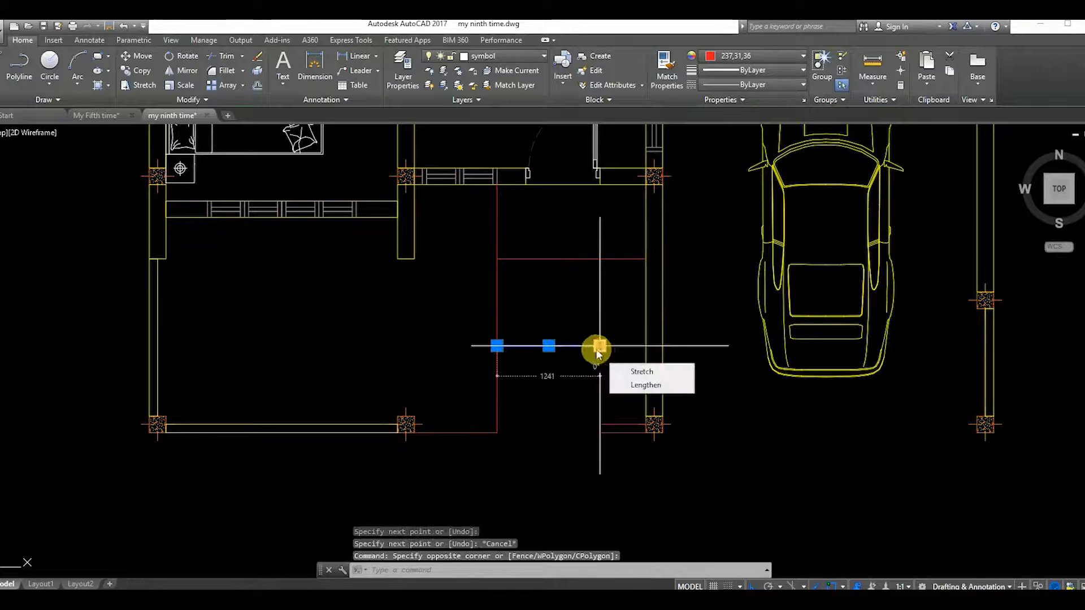
pyautogui.write('co')
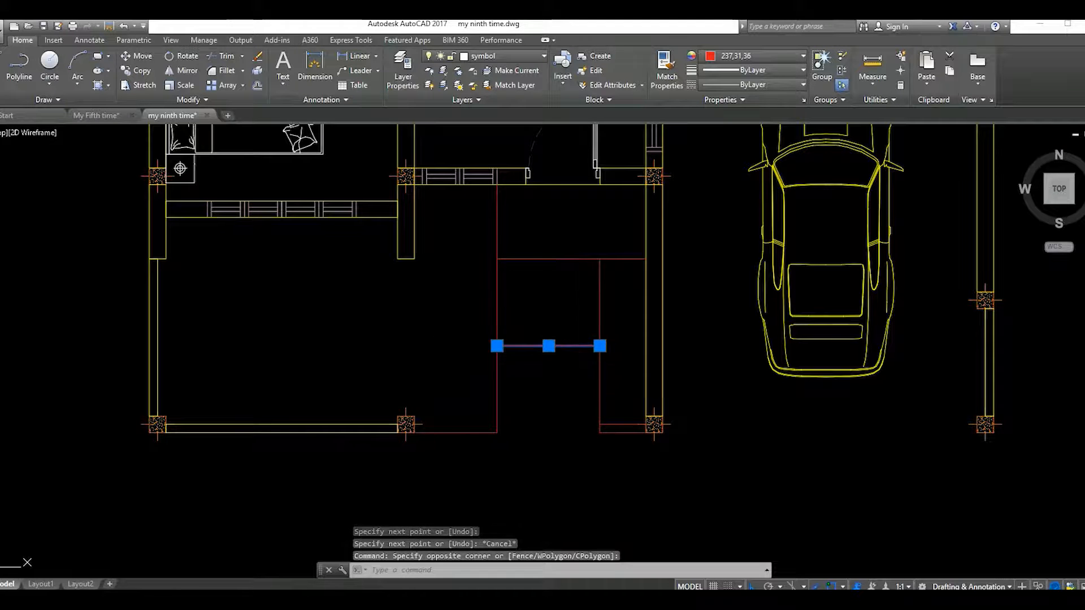
pyautogui.press('Return')
pyautogui.click(573, 377)
pyautogui.click(574, 353)
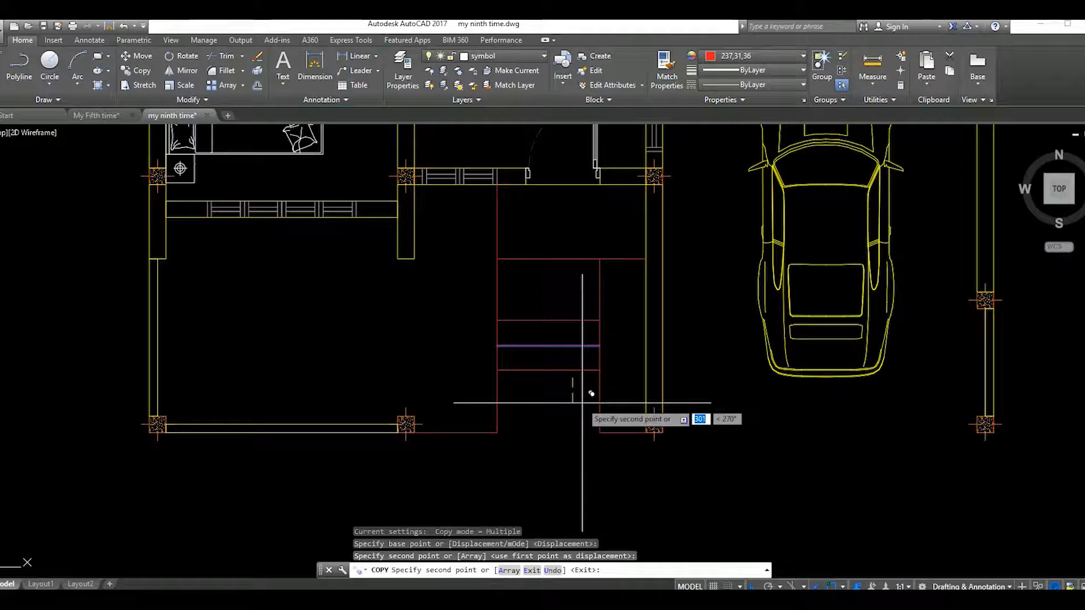
pyautogui.press('Escape')
pyautogui.write('e')
pyautogui.press('Return')
# Look over the entrance steps and the layout of the whole floor plan
pyautogui.scroll(-6, 579, 382)
pyautogui.moveTo(633, 398); pyautogui.dragTo(505, 378, button='middle')
pyautogui.scroll(-2, 533, 378)
pyautogui.scroll(2, 530, 314)
pyautogui.moveTo(586, 346)
pyautogui.mouseDown(button='middle')
pyautogui.moveTo(588, 407)
pyautogui.moveTo(525, 356)
pyautogui.moveTo(574, 337)
pyautogui.mouseUp(button='middle')
pyautogui.scroll(-2, 534, 366)
pyautogui.scroll(2, 529, 369)
pyautogui.scroll(4, 456, 379)
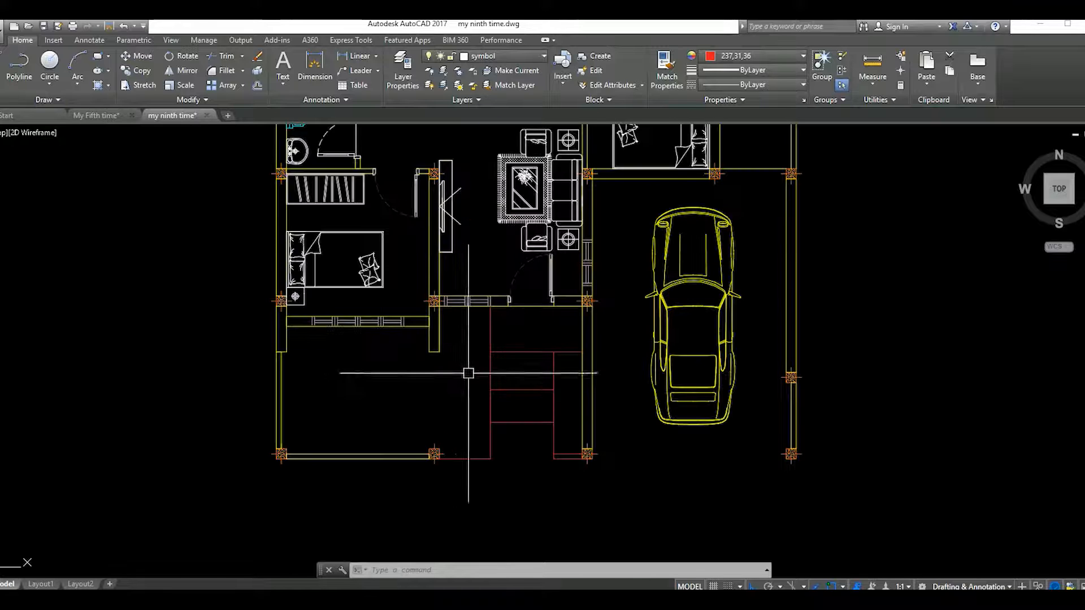
pyautogui.scroll(-1, 476, 372)
pyautogui.moveTo(476, 259); pyautogui.dragTo(461, 361, button='middle')
pyautogui.scroll(-1, 560, 323)
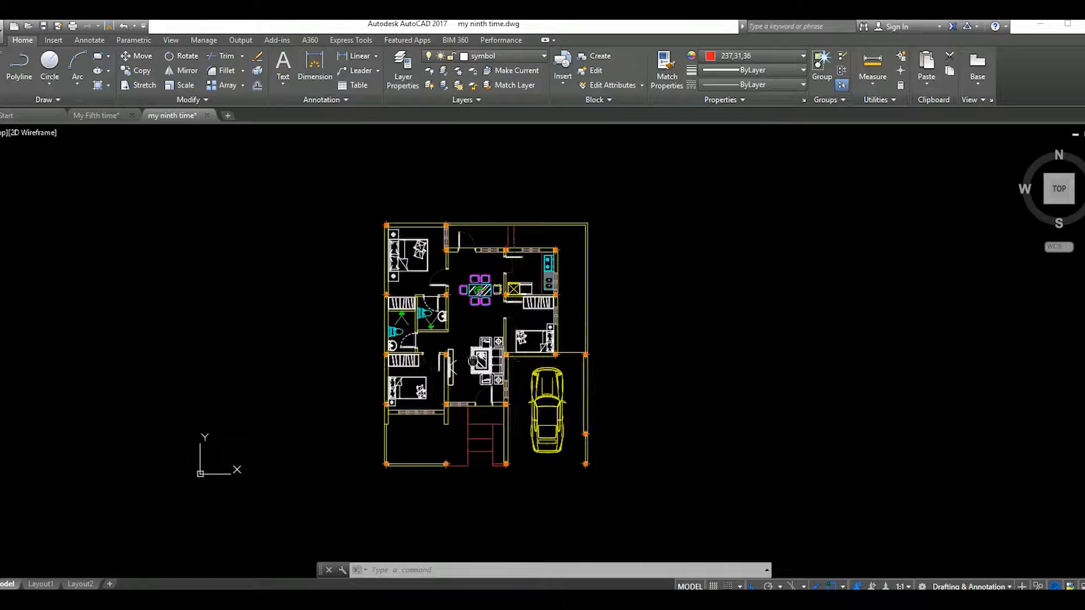
pyautogui.scroll(2, 390, 375)
pyautogui.moveTo(519, 316); pyautogui.dragTo(522, 298, button='middle')
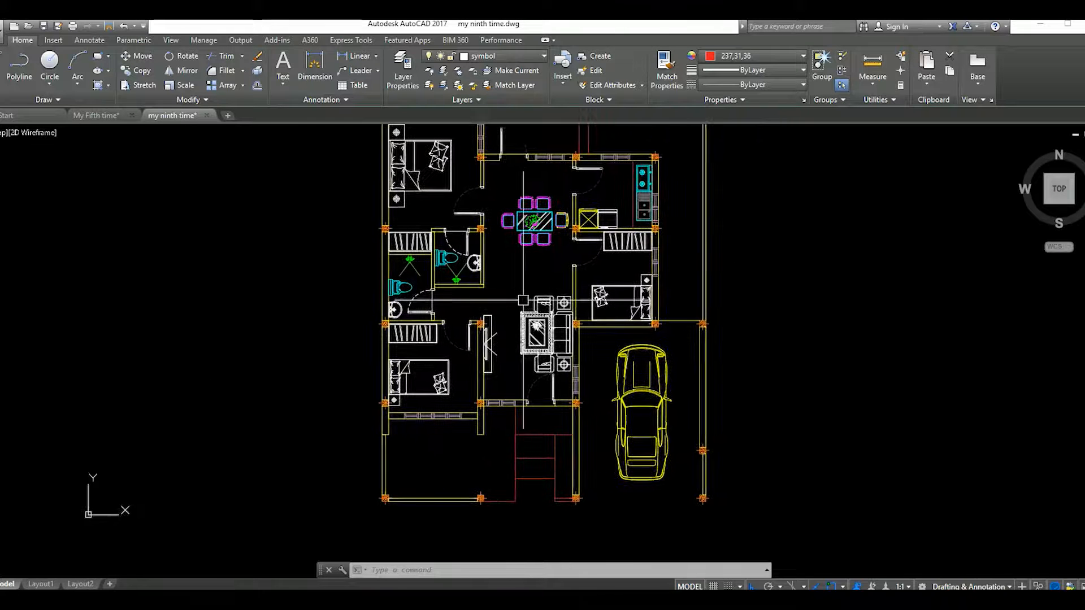
# Make the hatch layer current and choose a pale palette colour for new objects
pyautogui.click(497, 56)
pyautogui.scroll(-1, 503, 141)
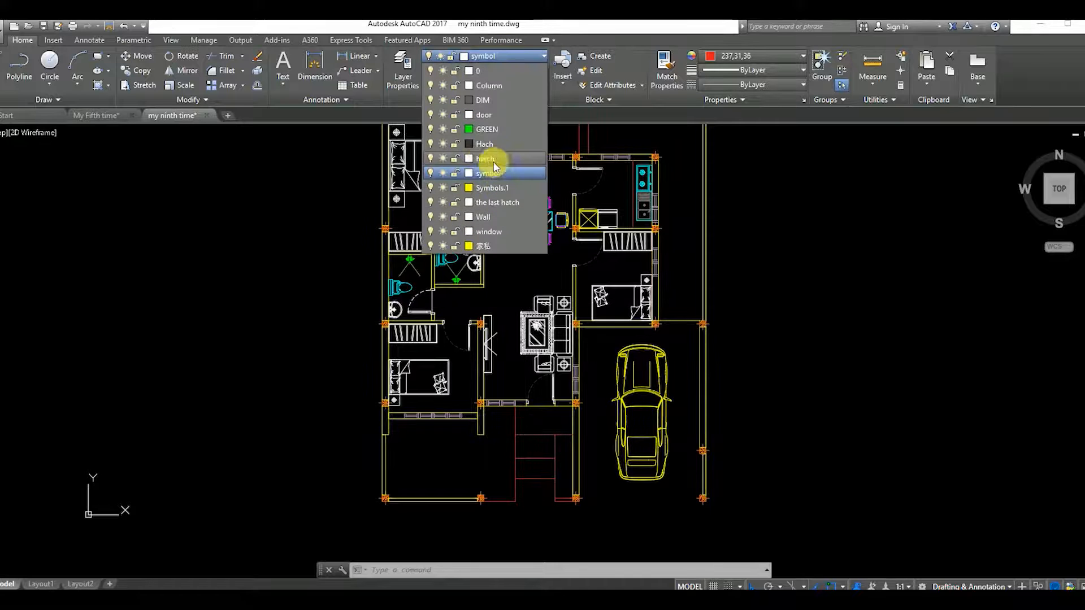
pyautogui.click(503, 164)
pyautogui.scroll(-3, 561, 283)
pyautogui.scroll(3, 562, 283)
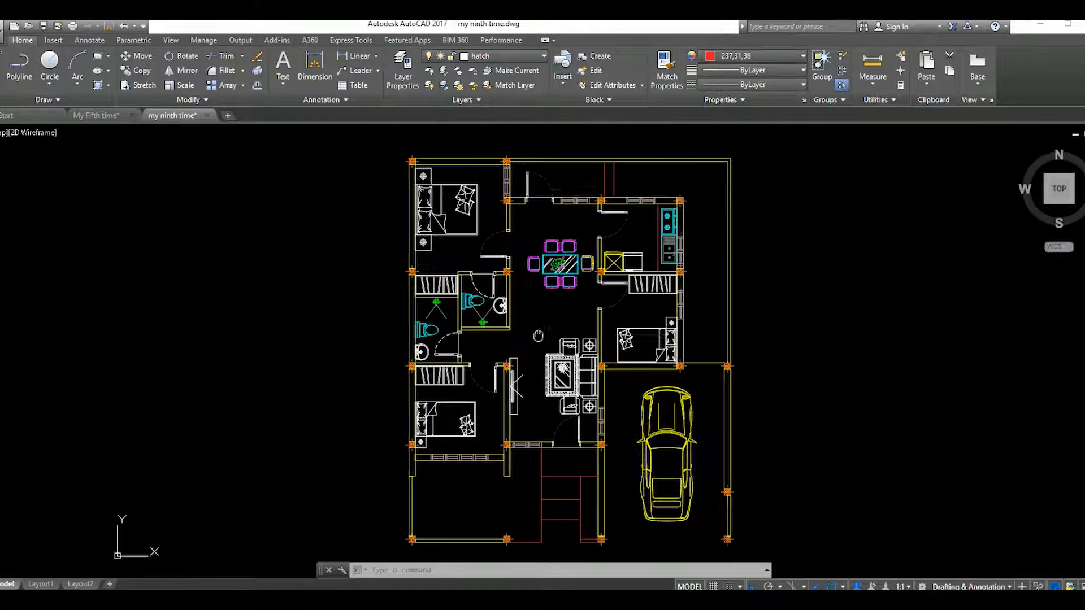
pyautogui.click(783, 57)
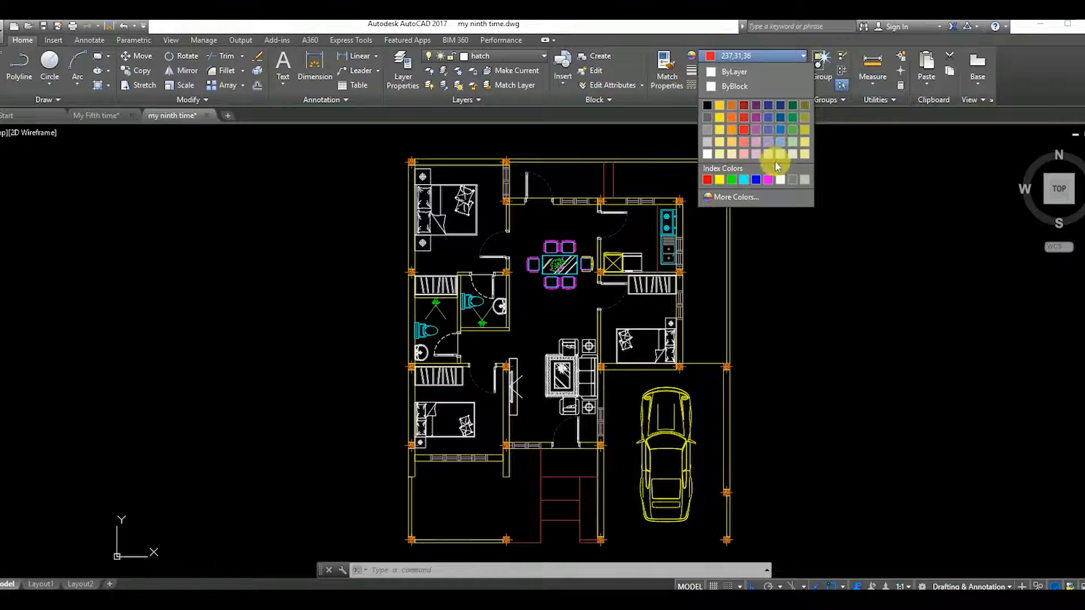
pyautogui.click(781, 153)
pyautogui.click(782, 55)
pyautogui.click(788, 148)
# Hatch the wall between the kitchen and the adjoining bedroom with ANSI31 at scale 300 in colour 122,175,223
pyautogui.write('h')
pyautogui.press('Return')
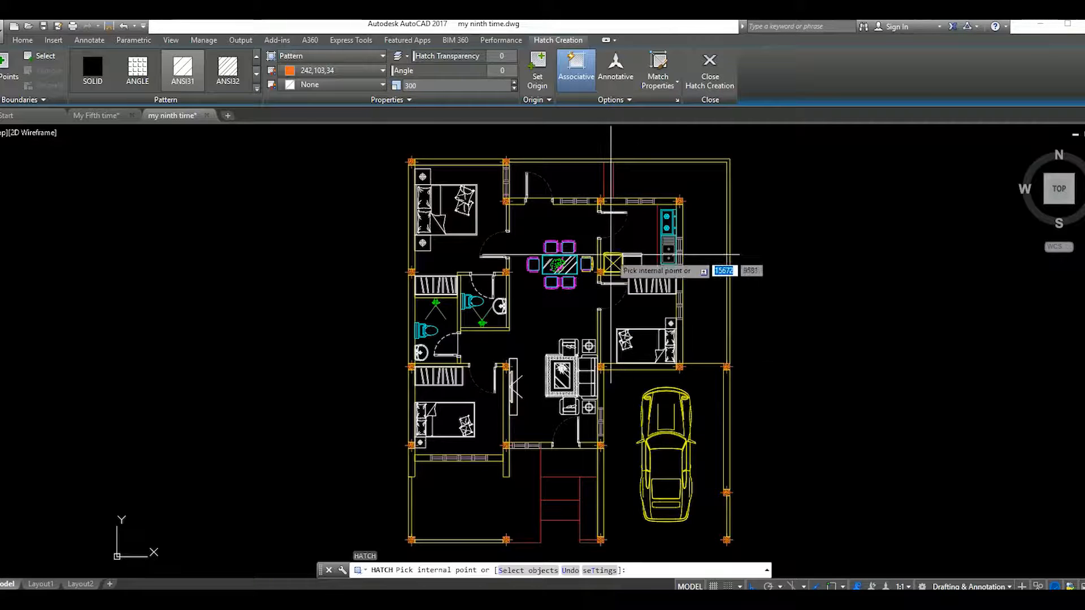
pyautogui.scroll(4, 640, 276)
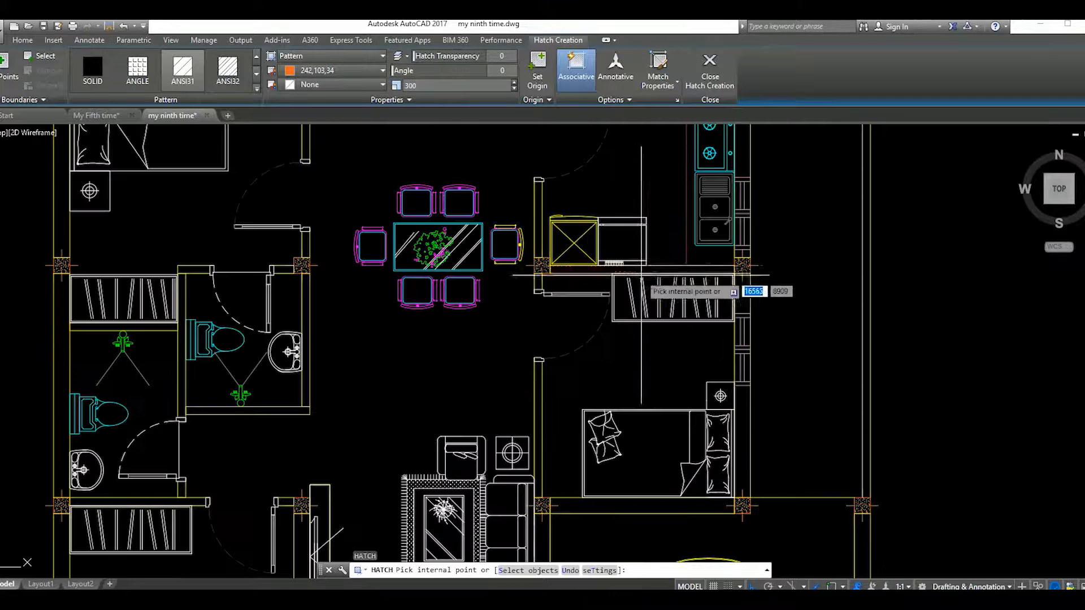
pyautogui.click(352, 73)
pyautogui.click(368, 179)
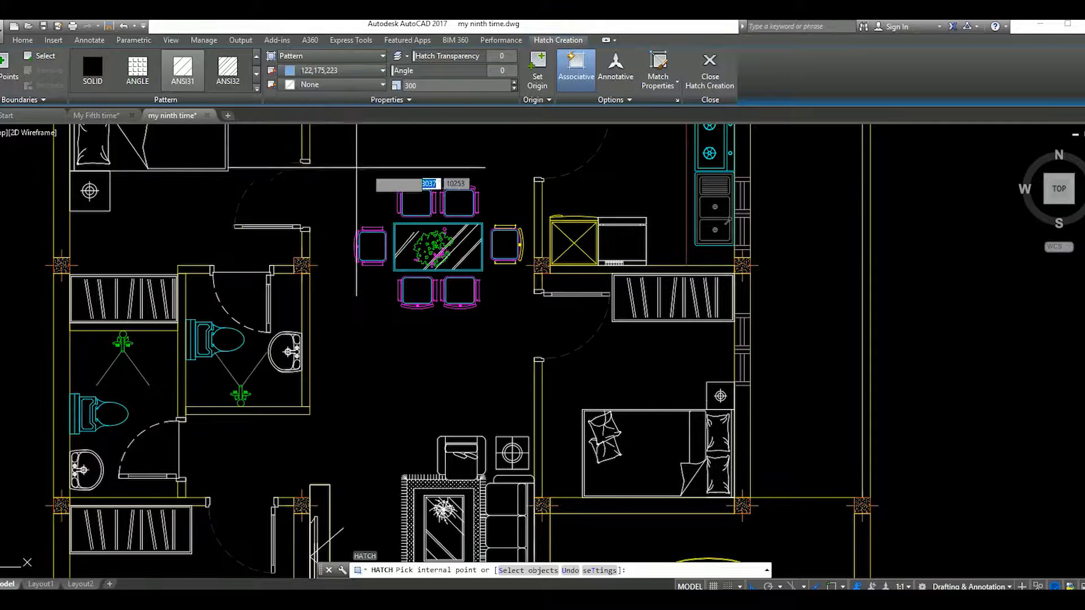
pyautogui.scroll(-2, 651, 316)
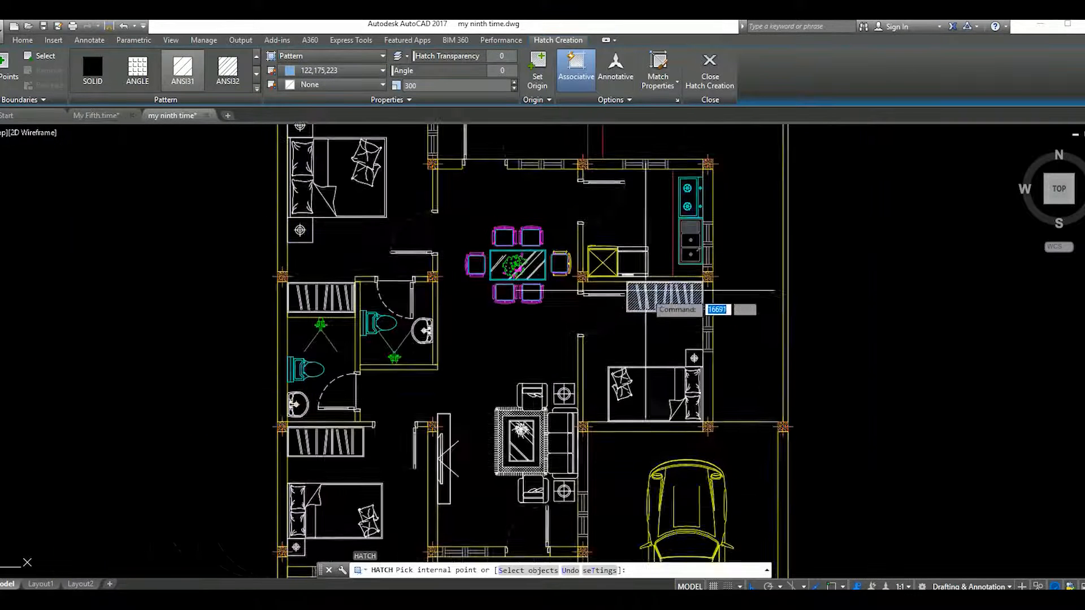
pyautogui.scroll(4, 655, 300)
pyautogui.click(675, 281)
pyautogui.scroll(-4, 585, 257)
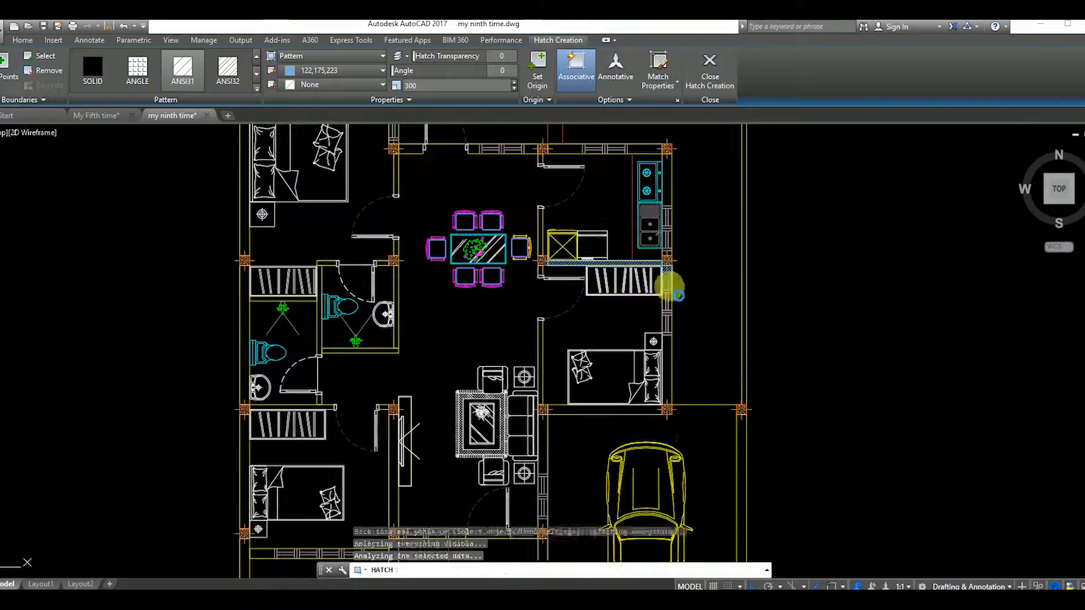
# Add the remaining walls of the bedroom next to the kitchen to the hatch: outer side, carport side and living-room side
pyautogui.click(670, 273)
pyautogui.click(667, 367)
pyautogui.click(636, 409)
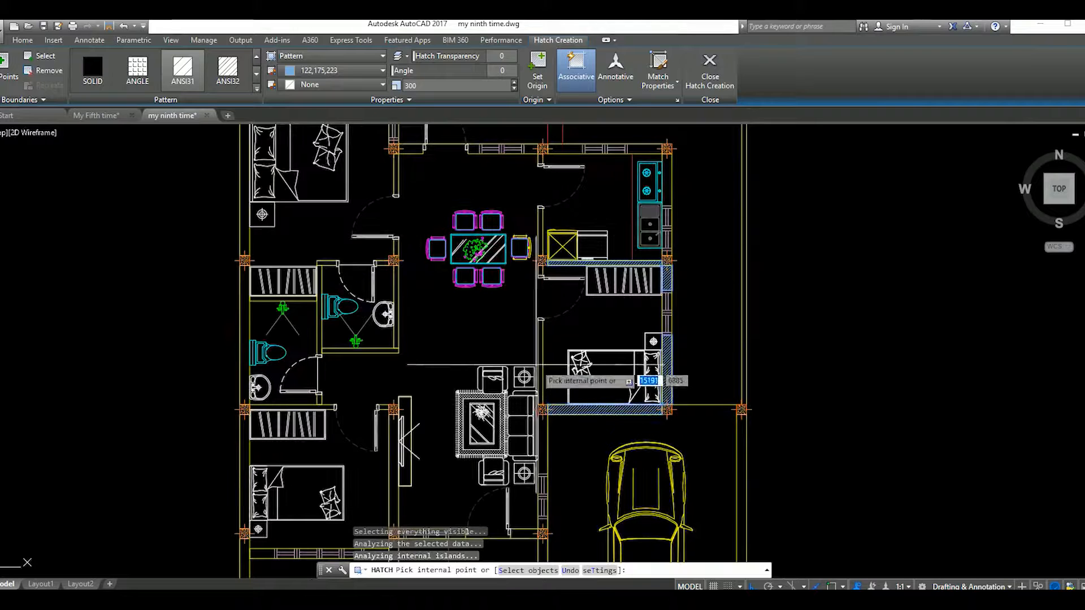
pyautogui.click(541, 349)
# Add the kitchen's outer, rear and door-side wall segments to the hatch
pyautogui.scroll(3, 668, 375)
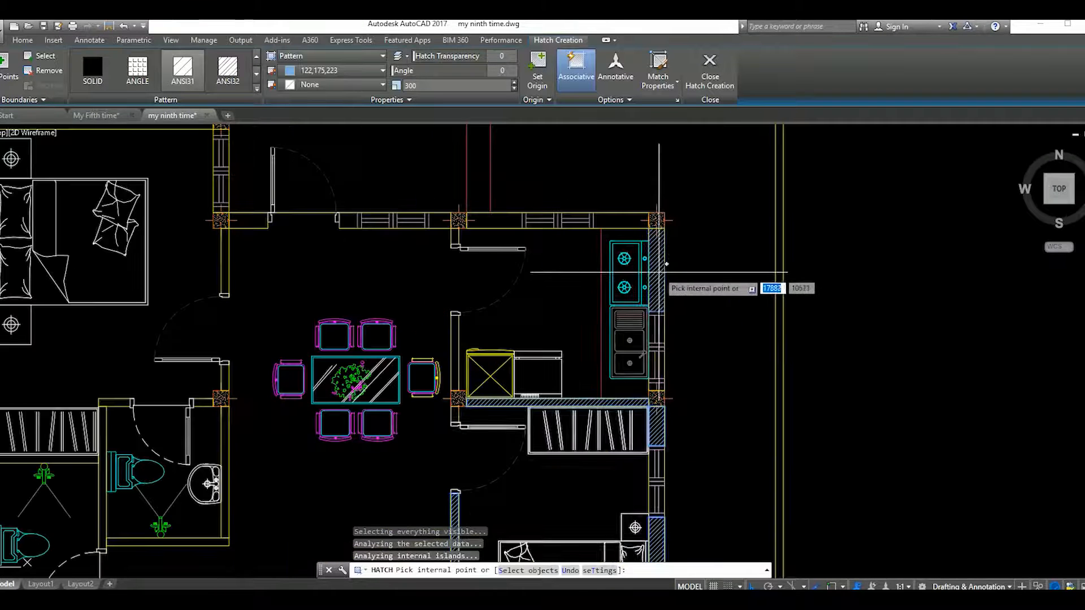
pyautogui.click(617, 218)
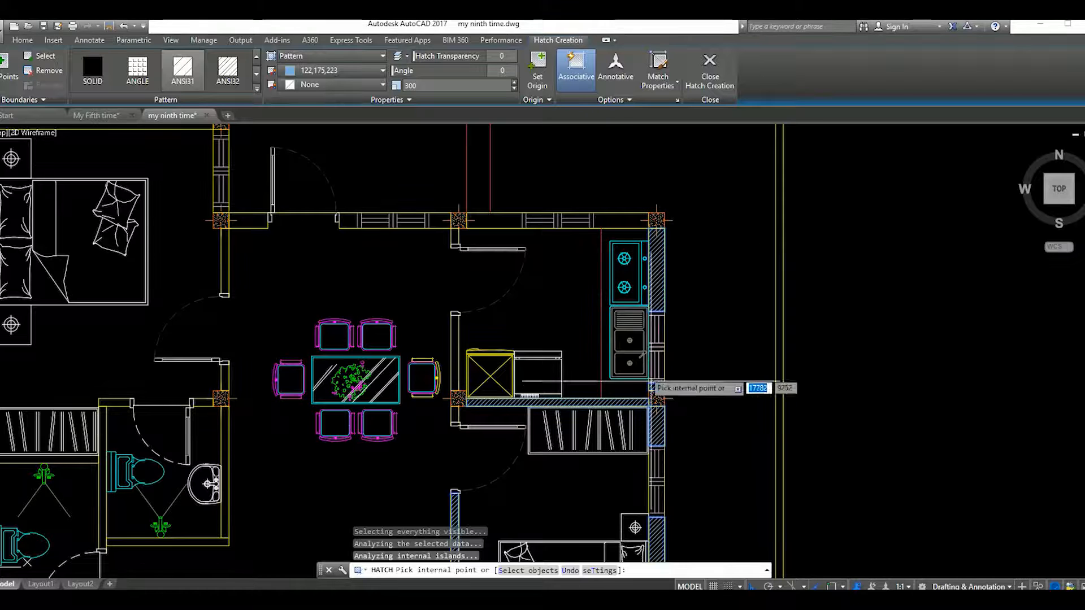
pyautogui.moveTo(440, 227); pyautogui.dragTo(617, 240, button='middle')
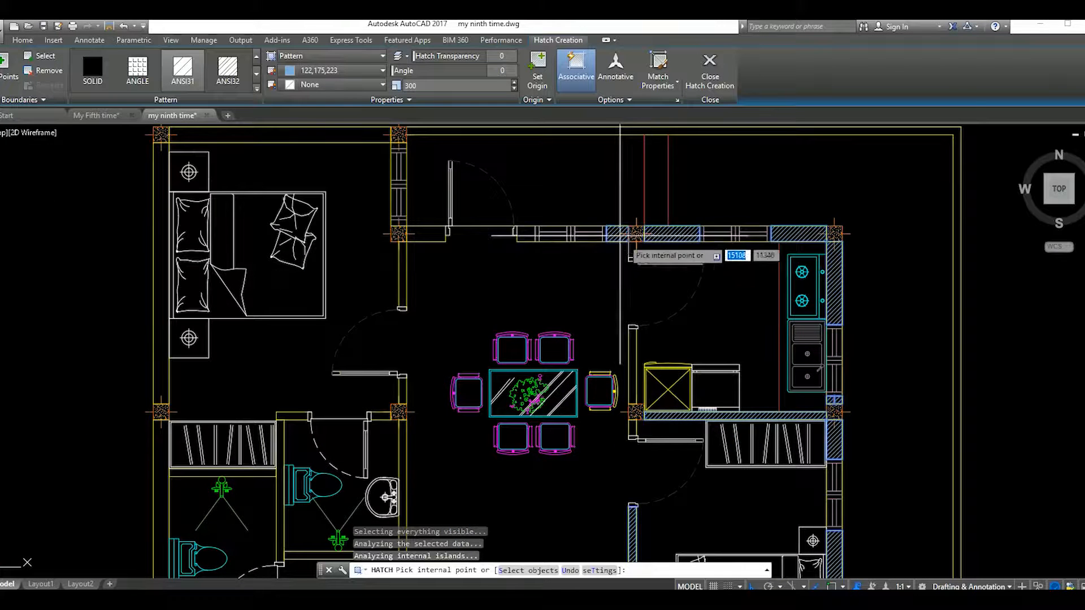
pyautogui.scroll(2, 642, 255)
pyautogui.click(620, 245)
pyautogui.scroll(-1, 636, 302)
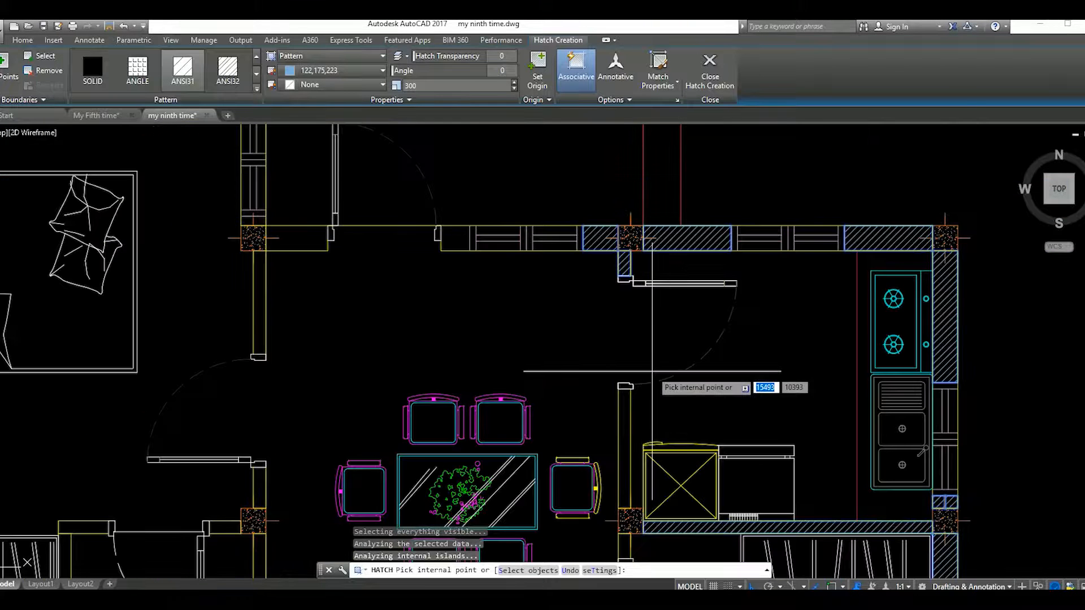
pyautogui.moveTo(633, 512); pyautogui.dragTo(653, 291, button='middle')
pyautogui.click(646, 324)
# Hatch the rear wall segments beside the back door and the rear bedroom's inner wall segments, including both ends of its window
pyautogui.scroll(-10, 632, 324)
pyautogui.scroll(10, 588, 311)
pyautogui.click(558, 306)
pyautogui.click(395, 314)
pyautogui.moveTo(395, 345); pyautogui.dragTo(461, 337, button='middle')
pyautogui.click(425, 353)
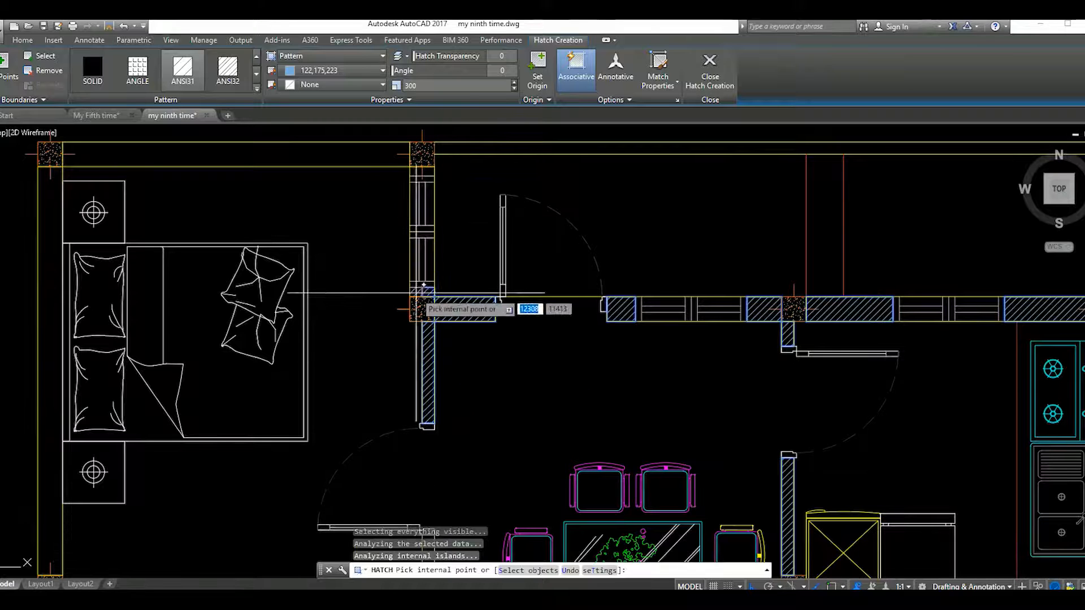
pyautogui.click(422, 292)
pyautogui.click(422, 171)
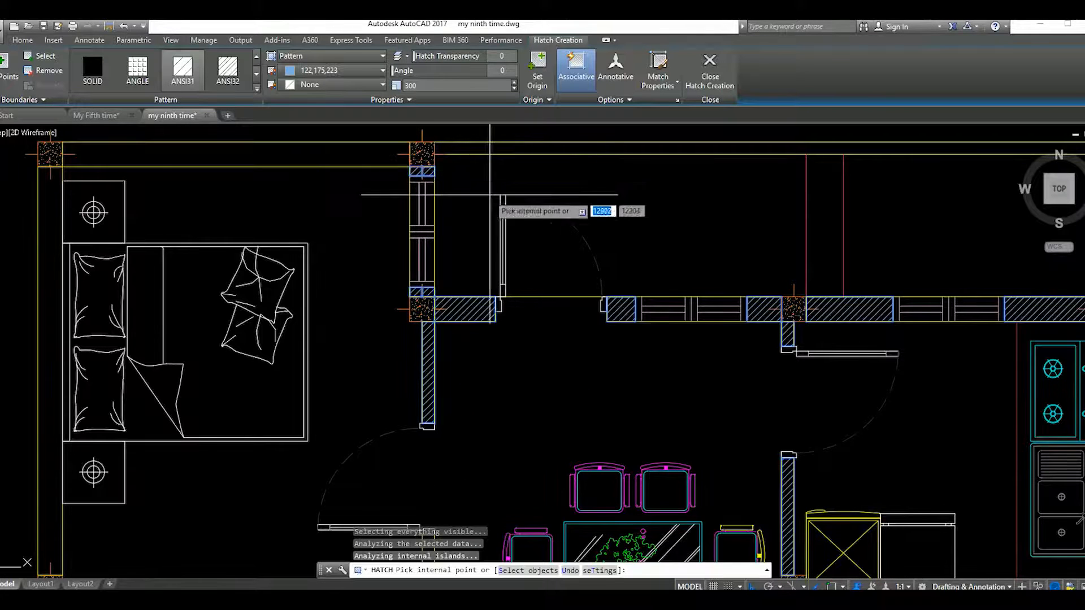
# Hatch the rear bedroom's back wall and the outer side wall running along the bedroom and bathroom
pyautogui.scroll(-1, 497, 198)
pyautogui.scroll(-4, 319, 269)
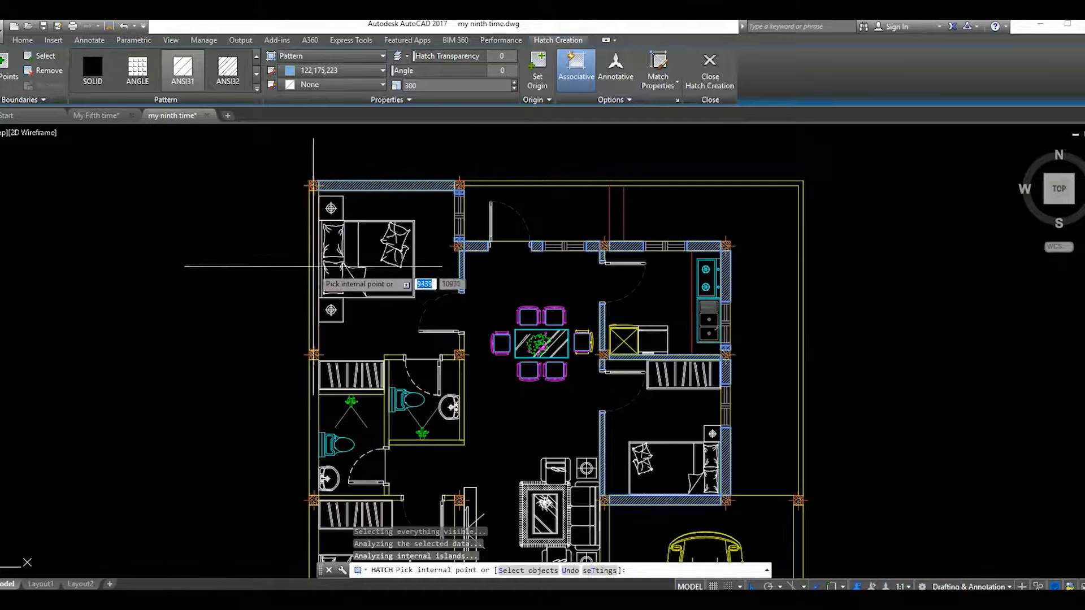
pyautogui.click(313, 274)
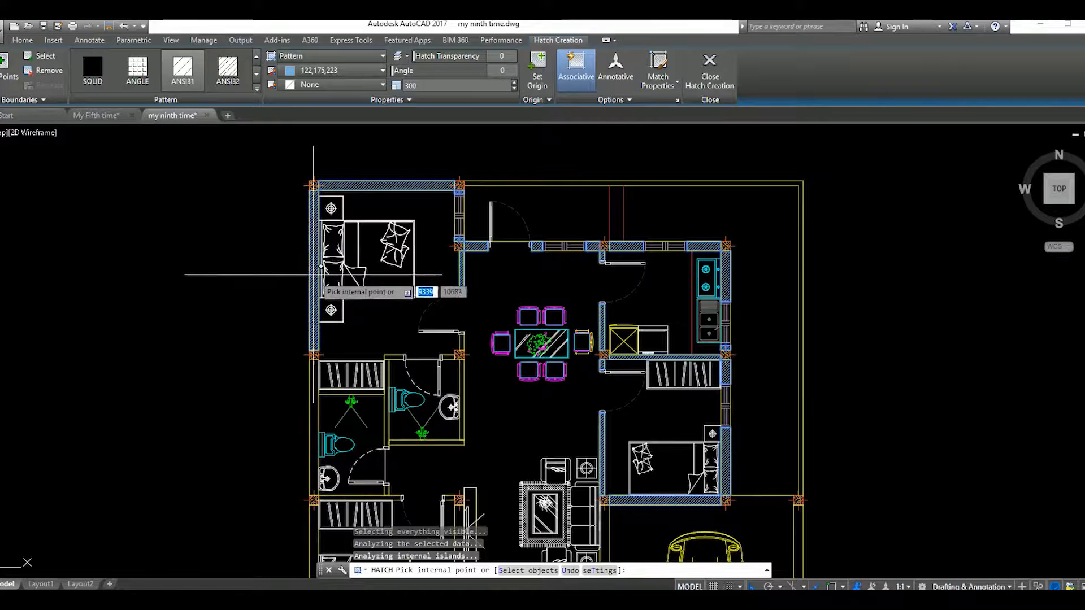
pyautogui.click(314, 376)
pyautogui.scroll(-2, 351, 333)
pyautogui.moveTo(357, 322); pyautogui.dragTo(383, 284, button='middle')
pyautogui.scroll(5, 389, 278)
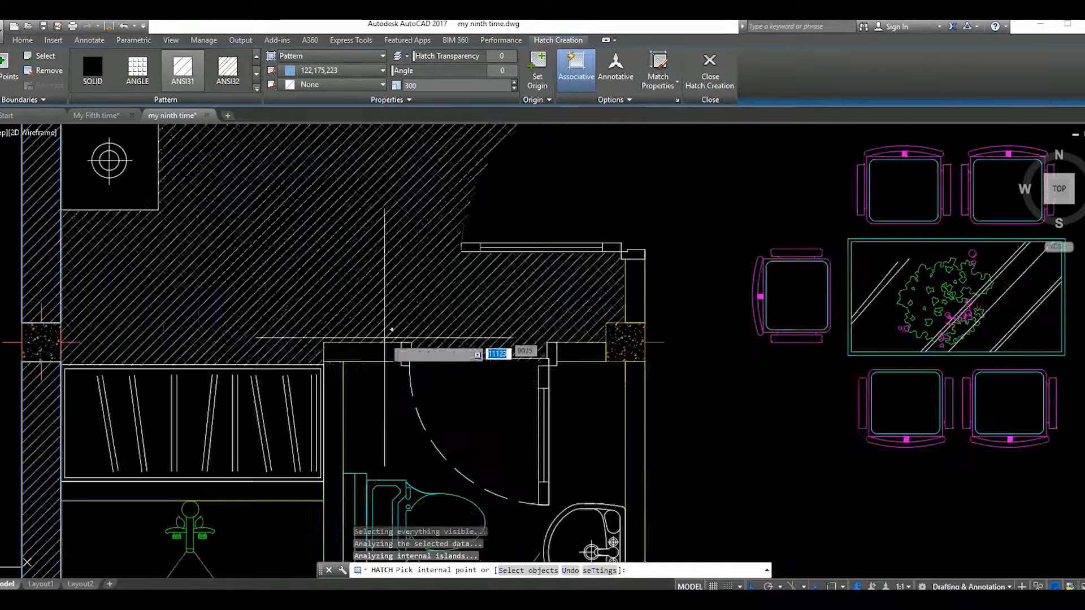
# Hatch the wall segments on both sides of the common bathroom's door and the short wall between the column and the rear bedroom's door
pyautogui.click(389, 352)
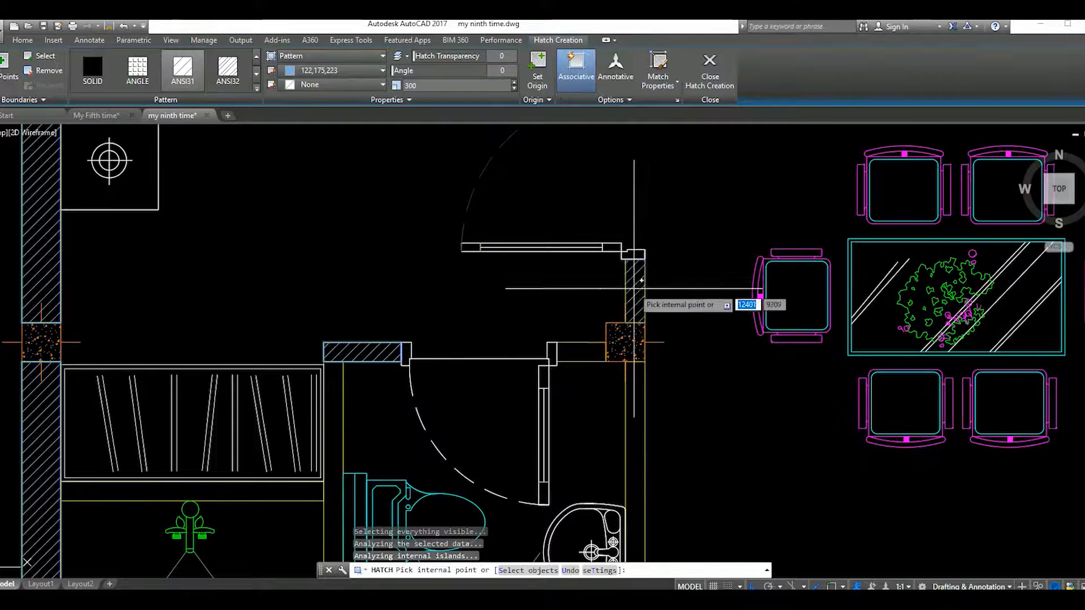
pyautogui.click(634, 289)
pyautogui.click(591, 346)
# Hatch the common bathroom's remaining side and front walls, the wall between the two bathrooms and the partition behind the wardrobe
pyautogui.scroll(-2, 560, 334)
pyautogui.moveTo(611, 373); pyautogui.dragTo(614, 314, button='middle')
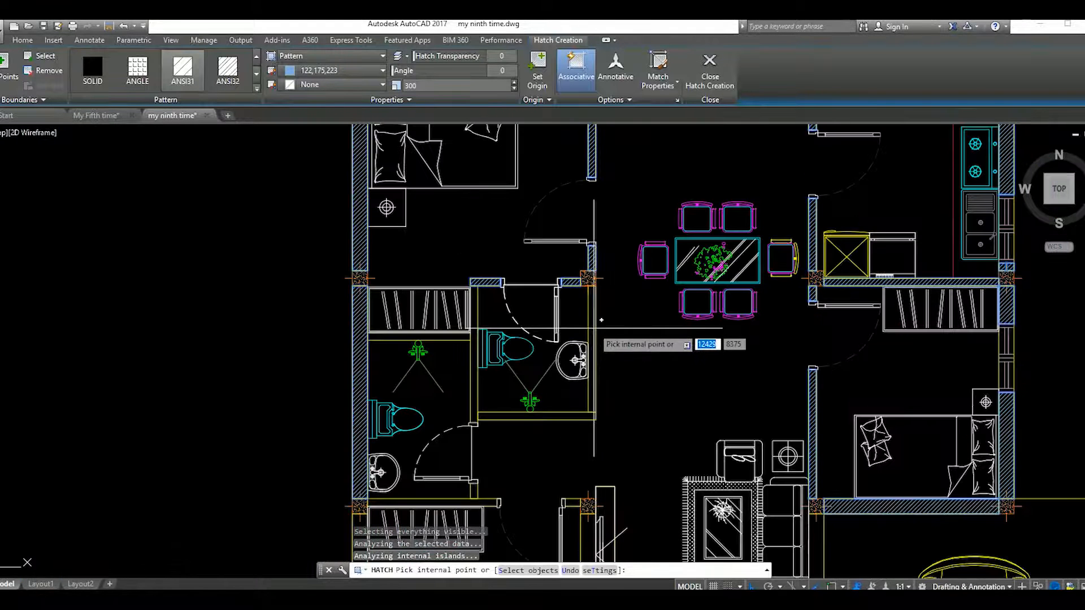
pyautogui.click(569, 417)
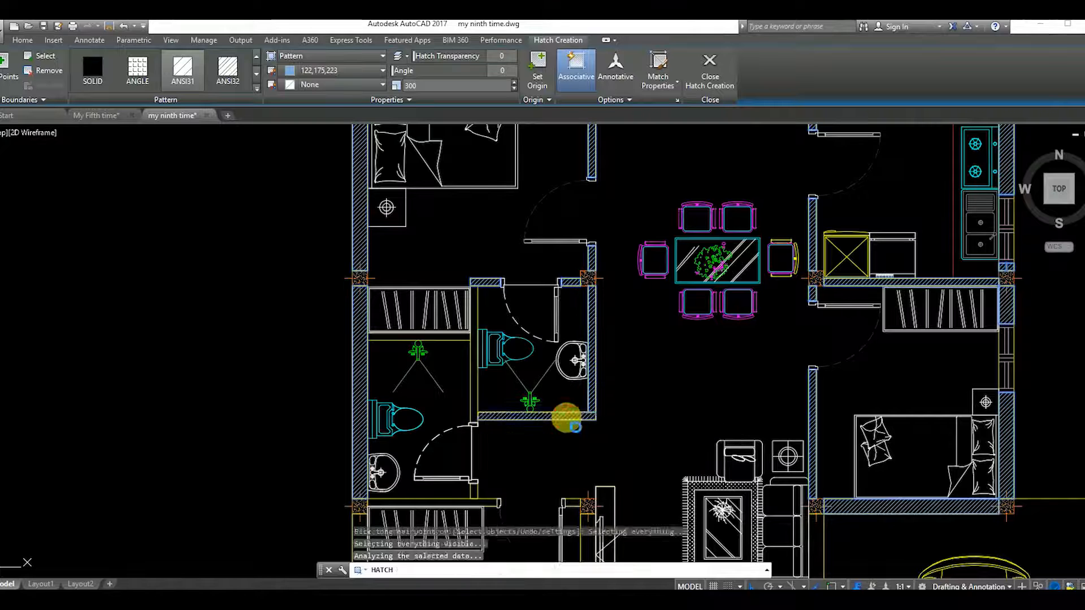
pyautogui.click(475, 375)
pyautogui.click(460, 338)
# Hatch the wall stub beside the front bathroom's door and the front bedroom's walls, including both ends of its window
pyautogui.scroll(-5, 459, 306)
pyautogui.scroll(7, 520, 322)
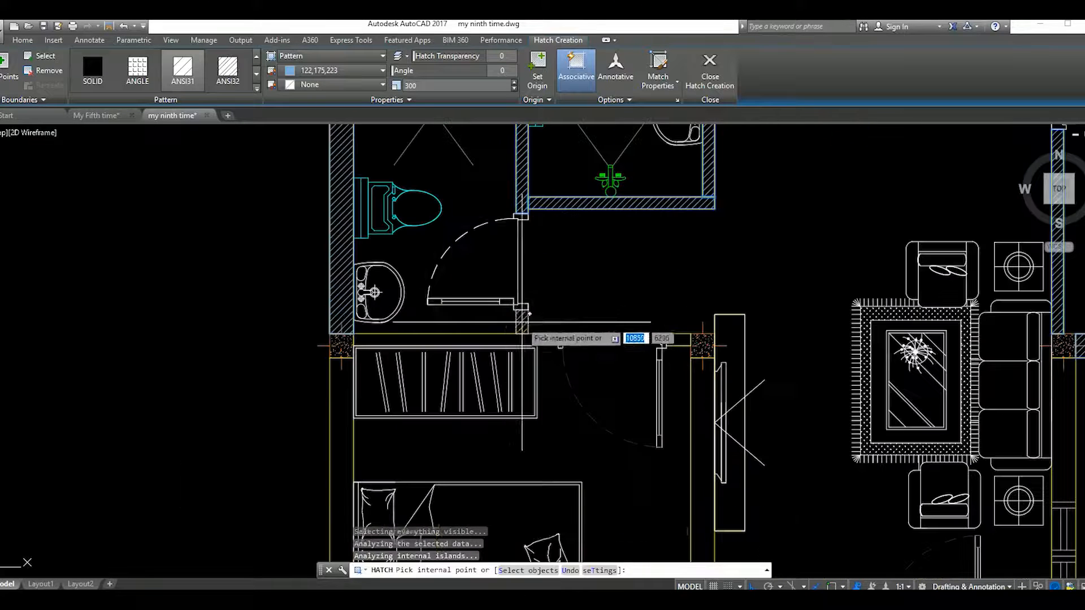
pyautogui.scroll(-5, 520, 322)
pyautogui.scroll(3, 486, 298)
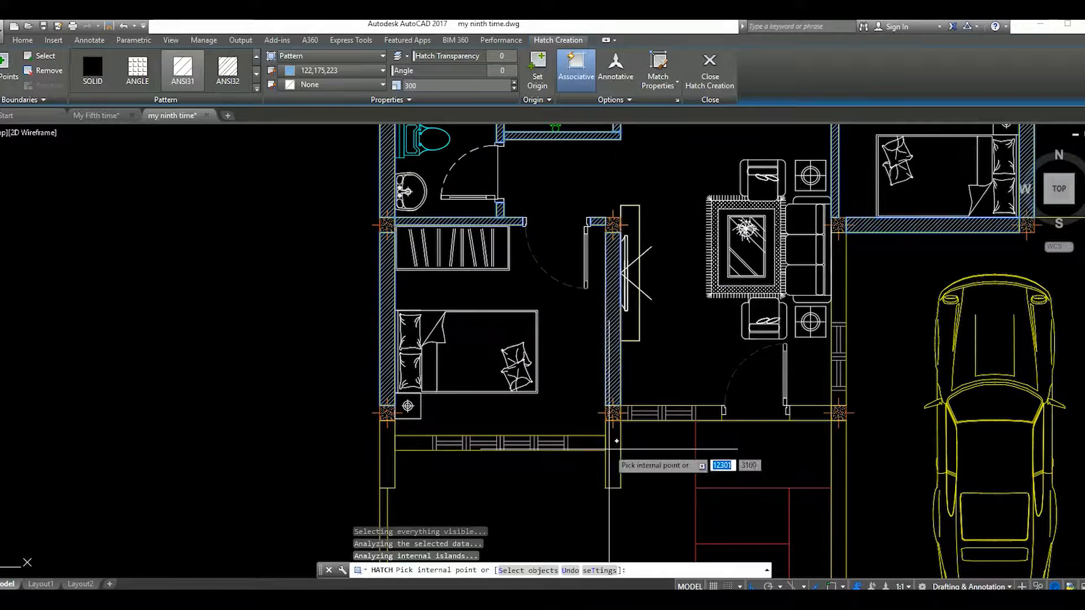
pyautogui.moveTo(601, 450); pyautogui.dragTo(592, 360, button='middle')
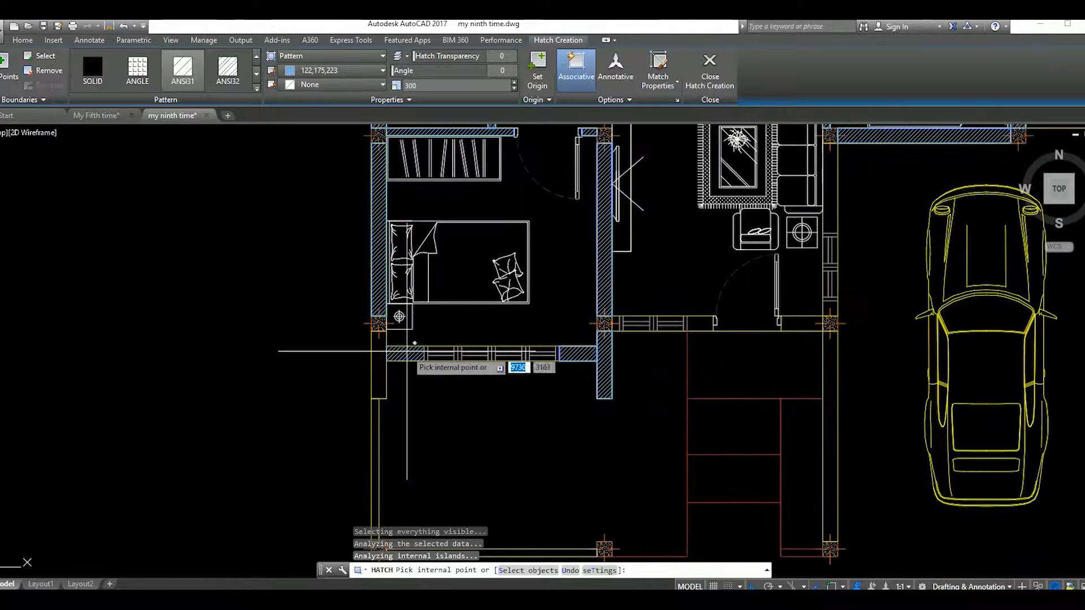
# Add the front entrance wall to the hatch: both ends of the window and the segment on the other side of the door
pyautogui.scroll(-5, 426, 367)
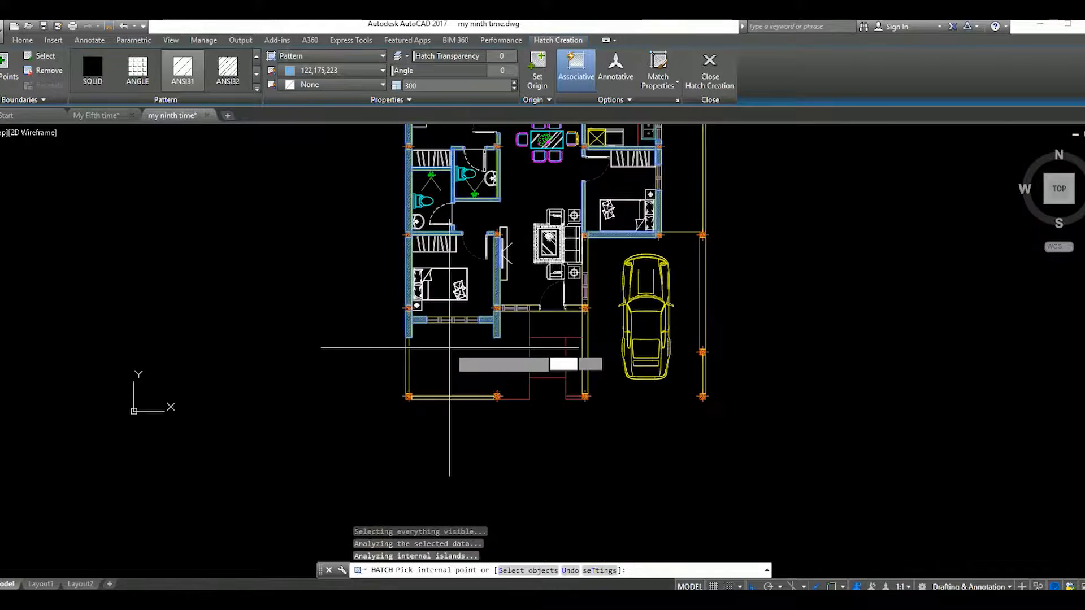
pyautogui.scroll(6, 519, 307)
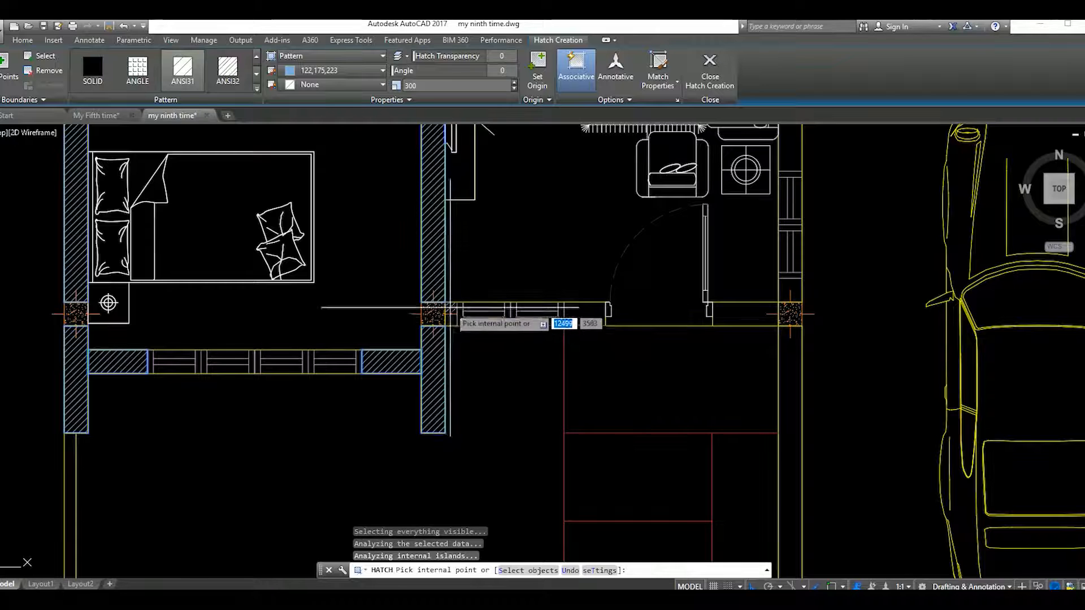
pyautogui.click(452, 319)
pyautogui.click(591, 321)
pyautogui.moveTo(571, 345); pyautogui.dragTo(408, 347, button='middle')
pyautogui.click(588, 319)
# Hatch the living room's carport-side wall on both sides of its window
pyautogui.scroll(-2, 621, 343)
pyautogui.moveTo(659, 329); pyautogui.dragTo(621, 361, button='middle')
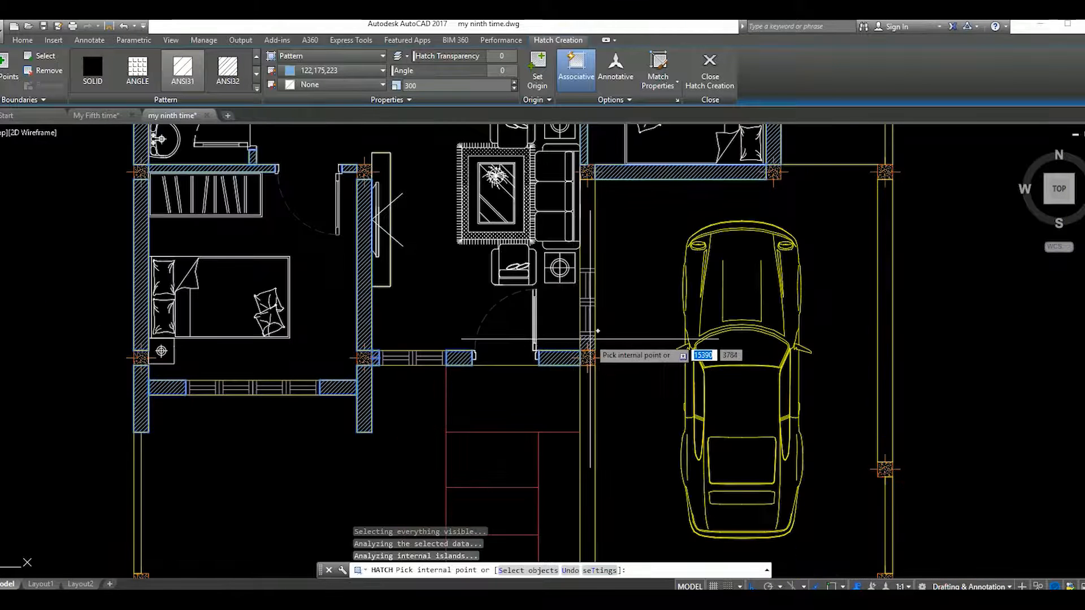
pyautogui.click(588, 342)
pyautogui.click(591, 213)
# Hatch the boundary wall beside the car and finish the wall hatch
pyautogui.scroll(-1, 594, 244)
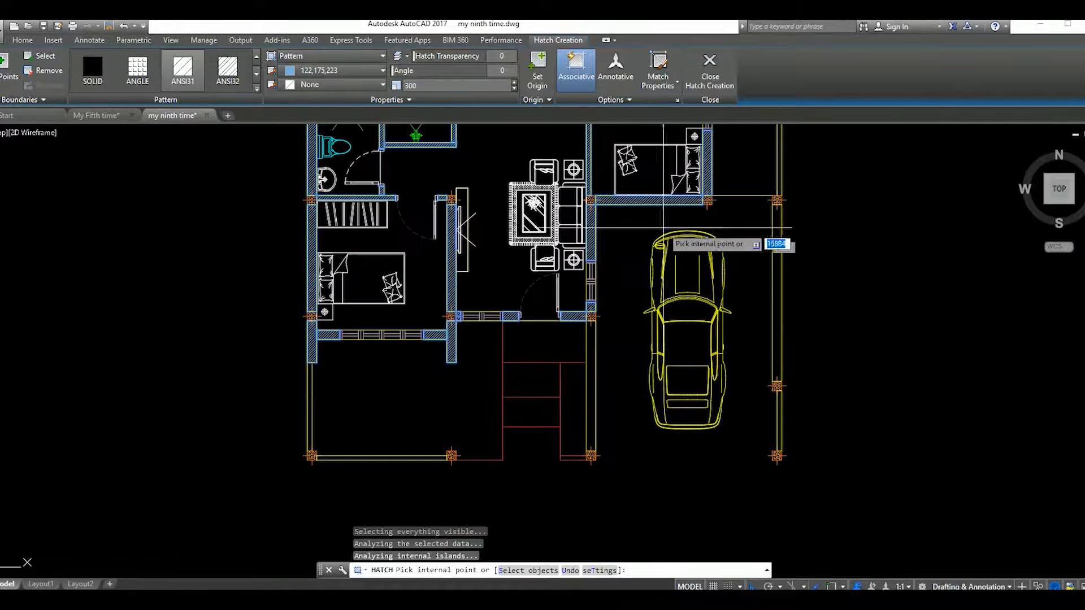
pyautogui.moveTo(666, 225); pyautogui.dragTo(556, 336, button='middle')
pyautogui.click(664, 359)
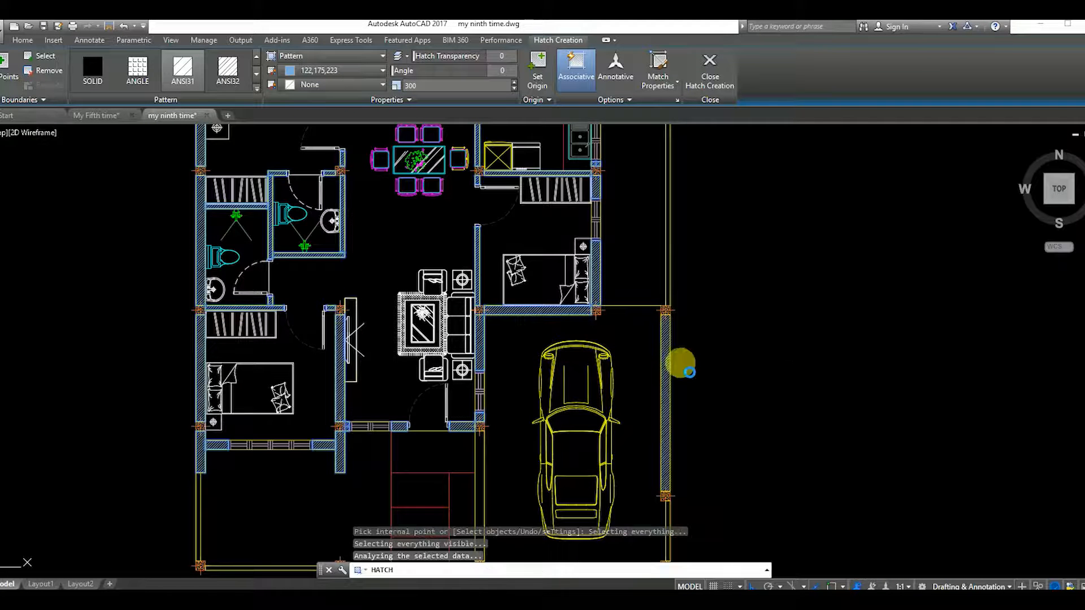
pyautogui.scroll(-2, 700, 350)
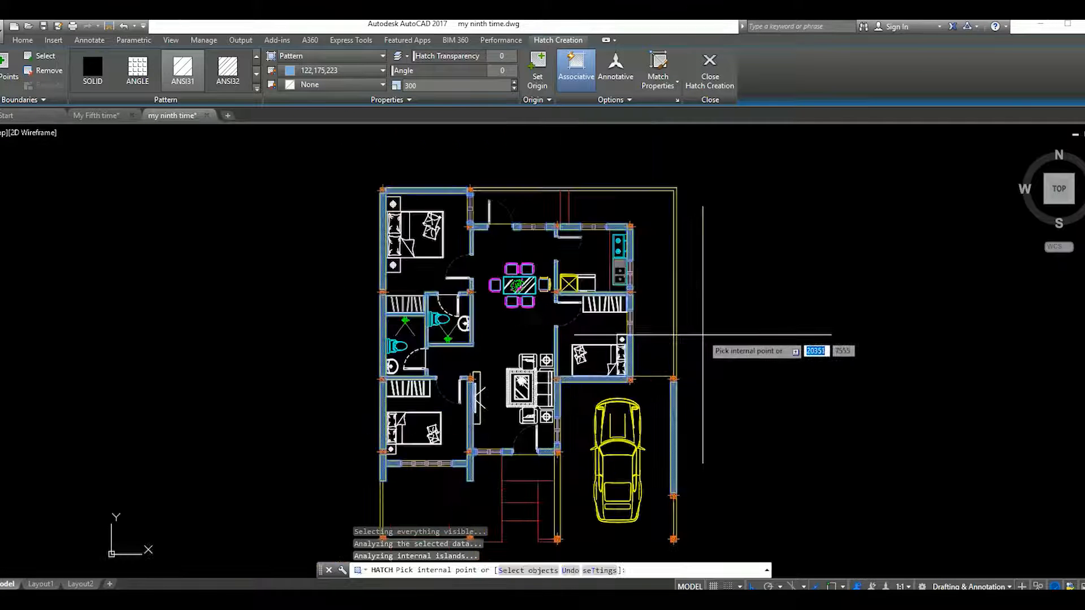
pyautogui.scroll(-1, 710, 334)
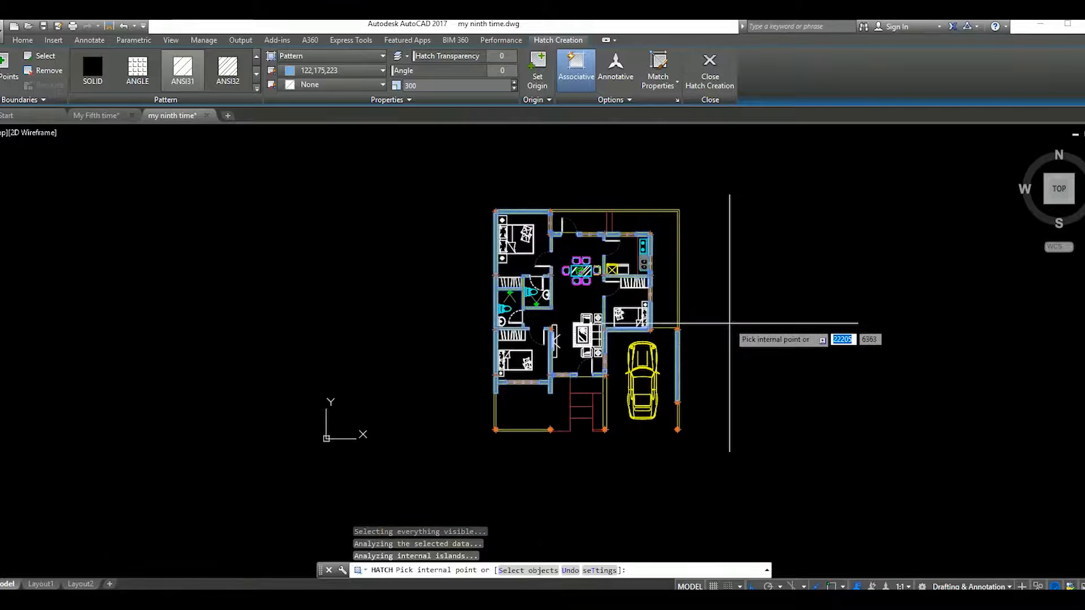
pyautogui.press('Escape')
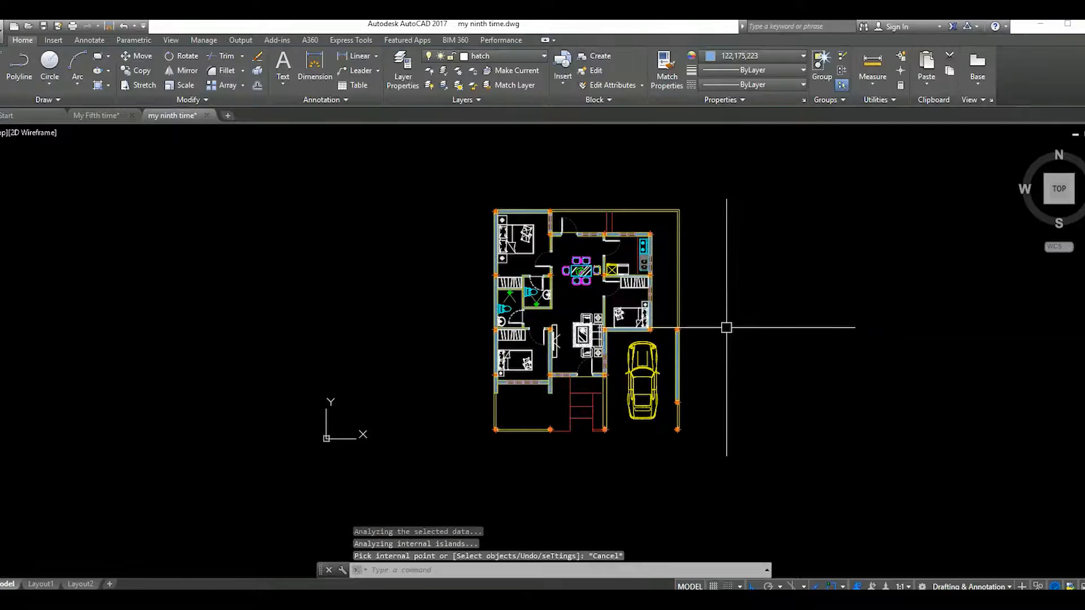
# Hatch the floors of both bathrooms with the ANSI37 pattern at scale 300
pyautogui.scroll(5, 594, 324)
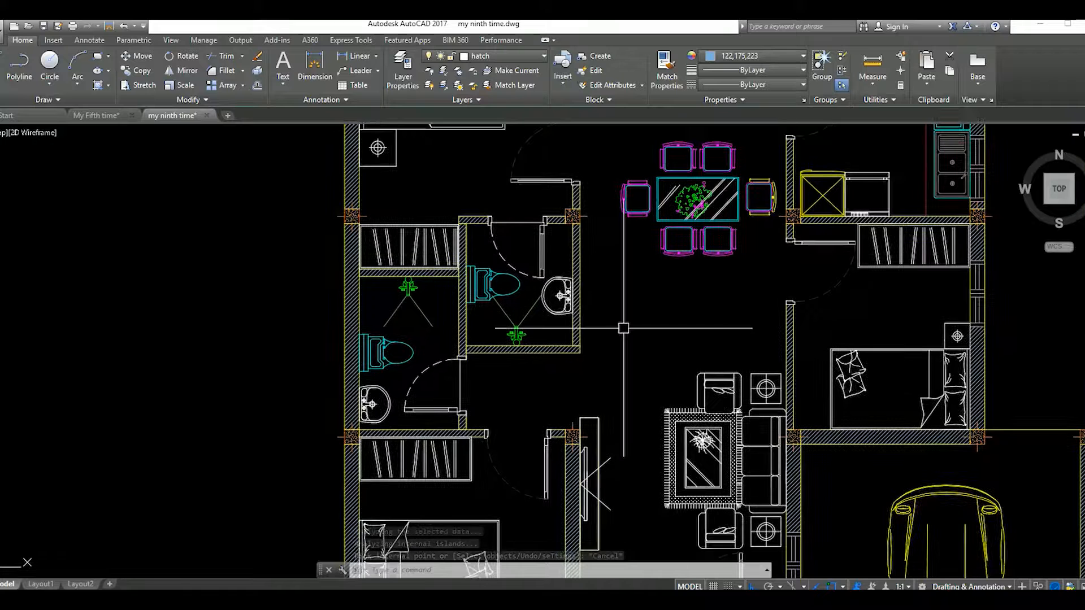
pyautogui.press('Return')
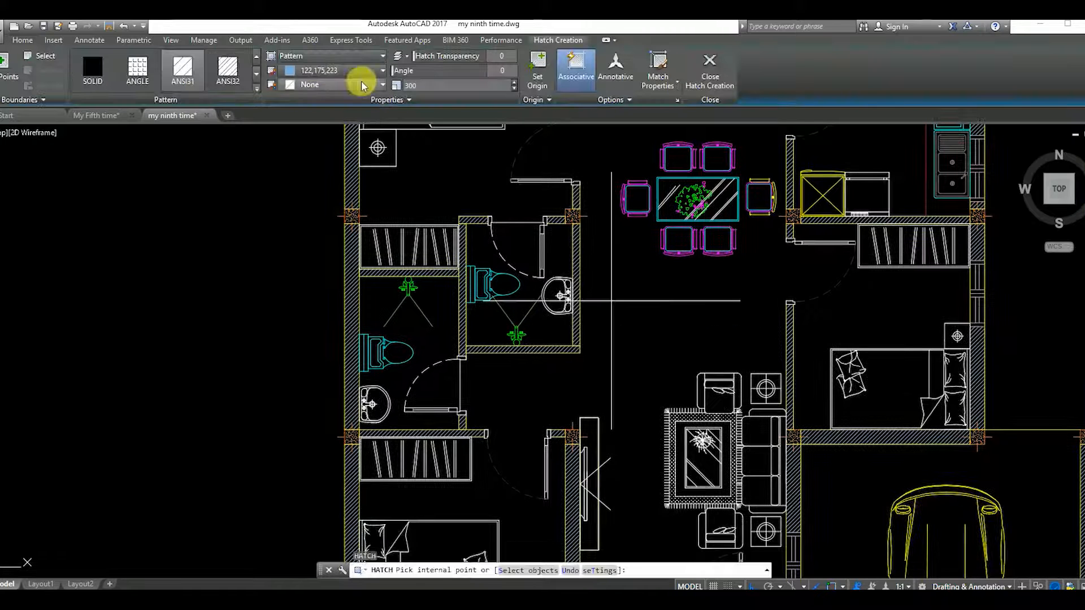
pyautogui.click(254, 88)
pyautogui.click(94, 159)
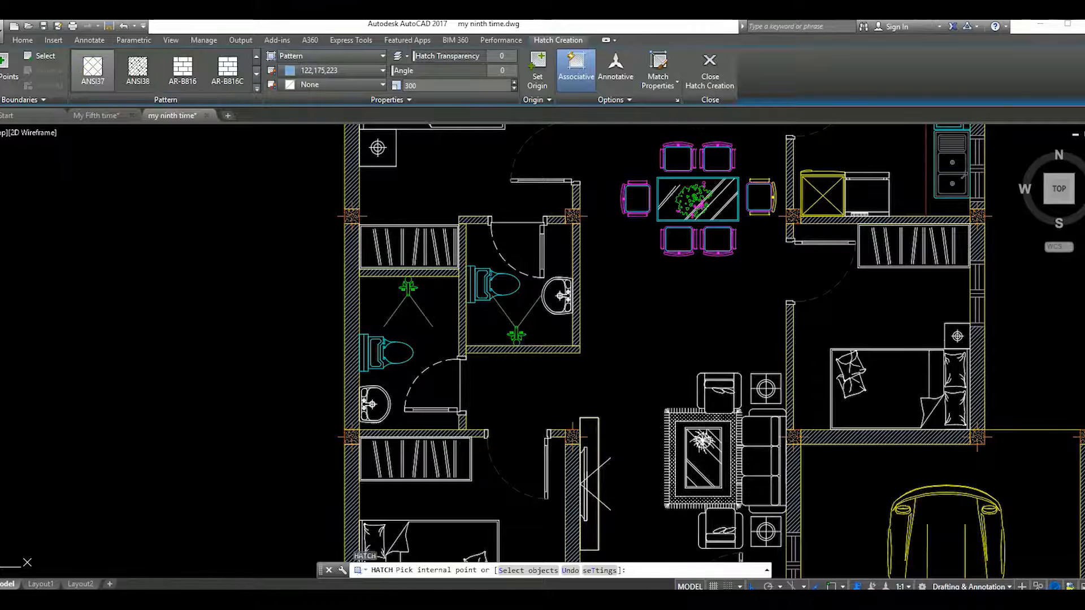
pyautogui.click(438, 307)
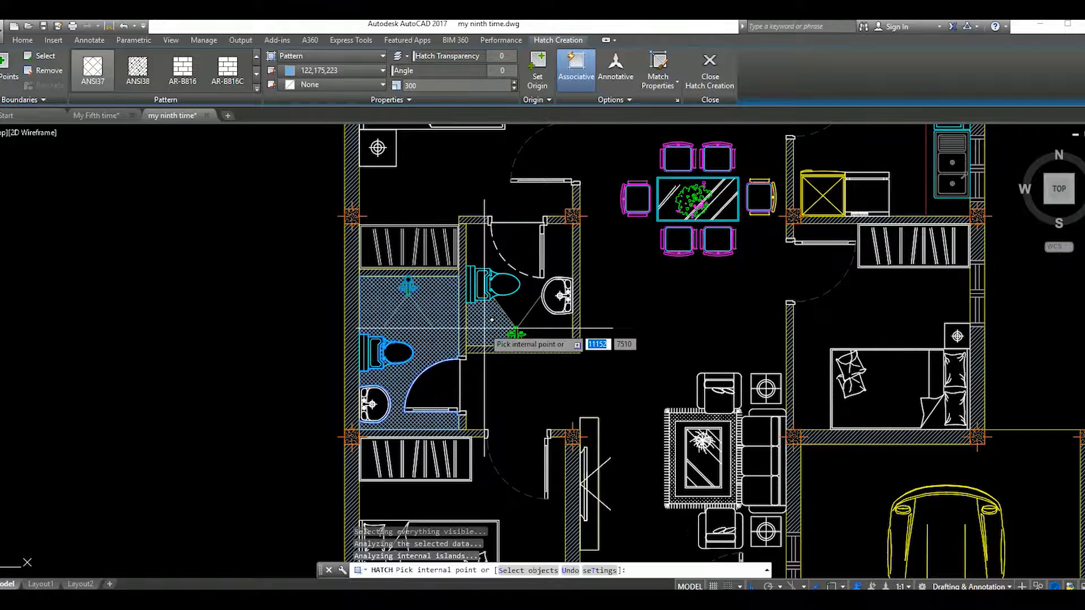
pyautogui.click(482, 253)
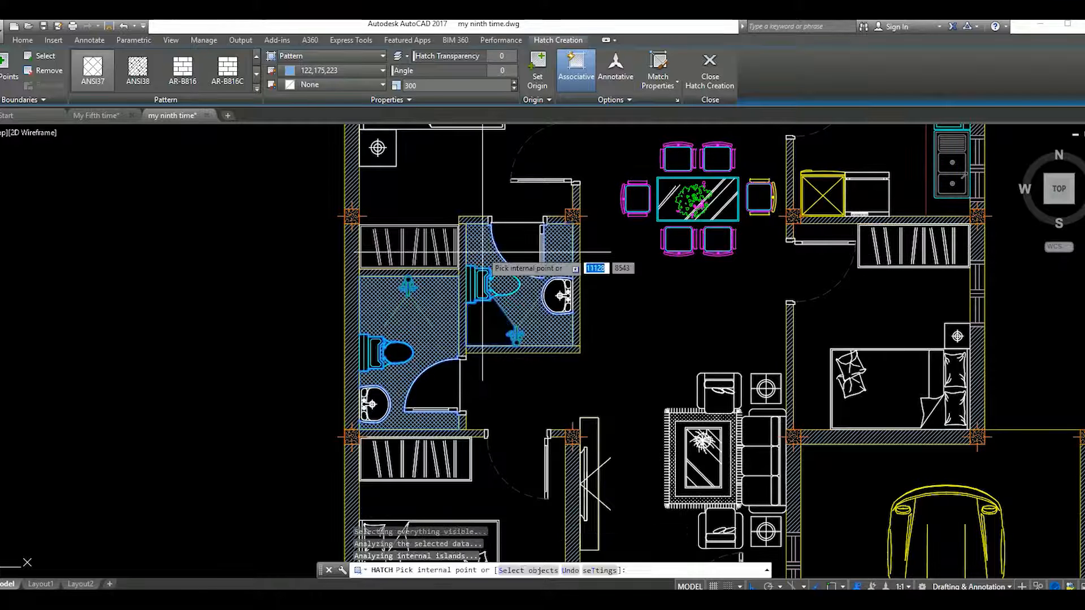
pyautogui.scroll(-4, 538, 307)
pyautogui.scroll(4, 568, 343)
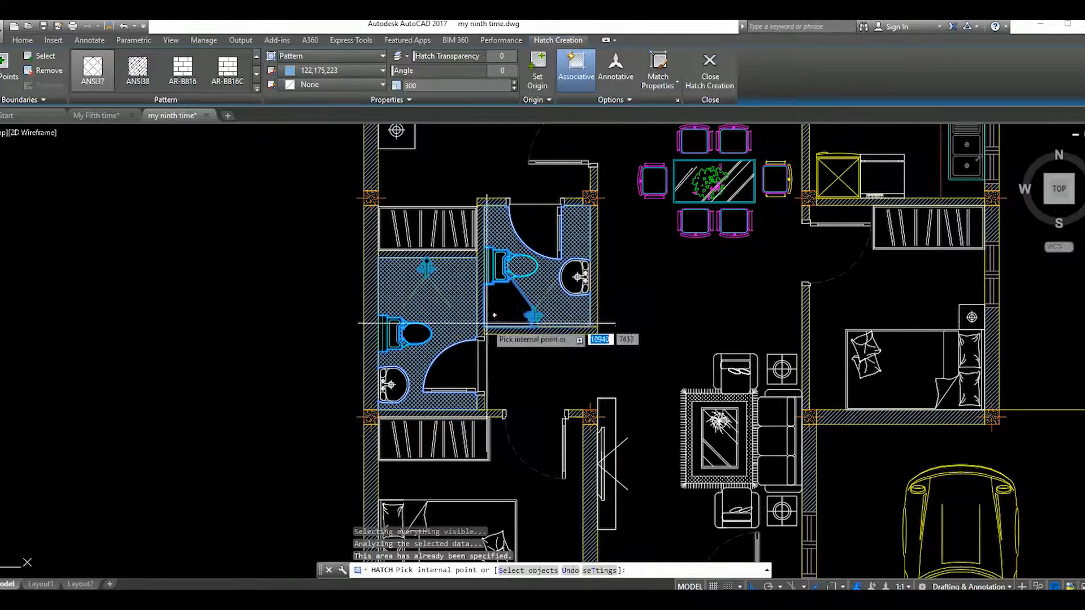
pyautogui.scroll(-5, 627, 346)
pyautogui.press('Escape')
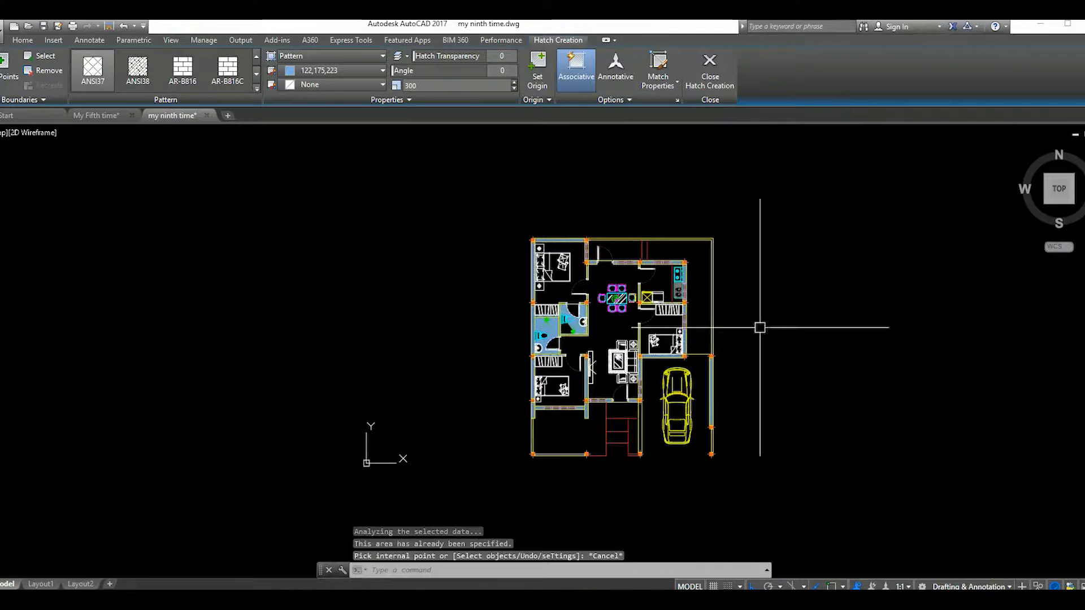
# Try to stretch the hatch boundary of the common bathroom's floor by its grip
pyautogui.scroll(2, 593, 325)
pyautogui.scroll(8, 563, 327)
pyautogui.click(446, 243)
pyautogui.click(442, 235)
pyautogui.click(457, 254)
pyautogui.press('Escape')
pyautogui.scroll(-4, 478, 314)
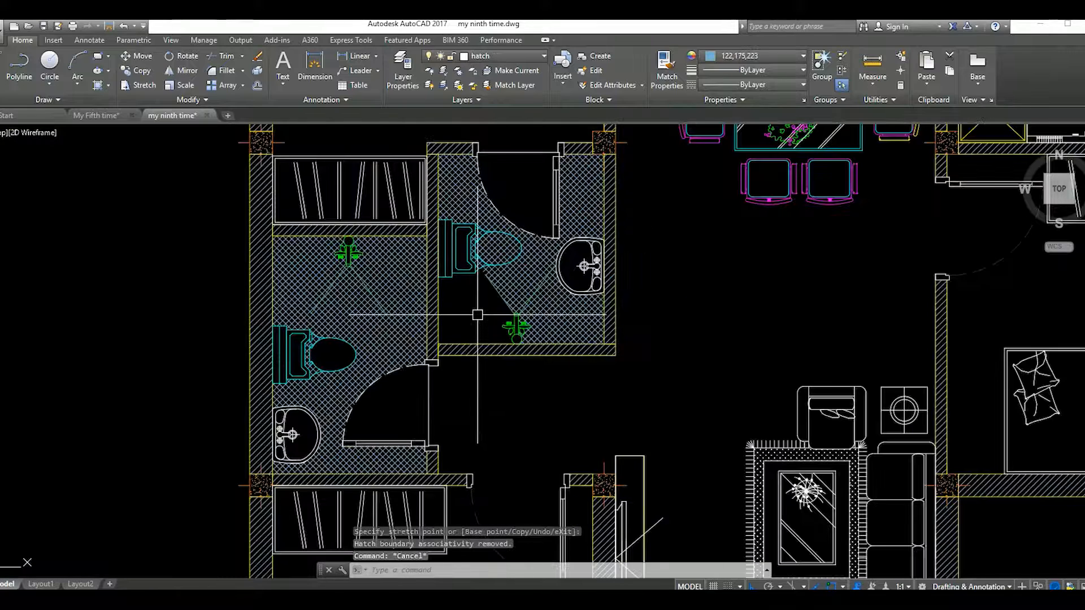
# Hatch the remaining corner of the common bathroom's floor, between the toilet and the shower, with the ANSI37 pattern
pyautogui.press('Return')
pyautogui.click(472, 306)
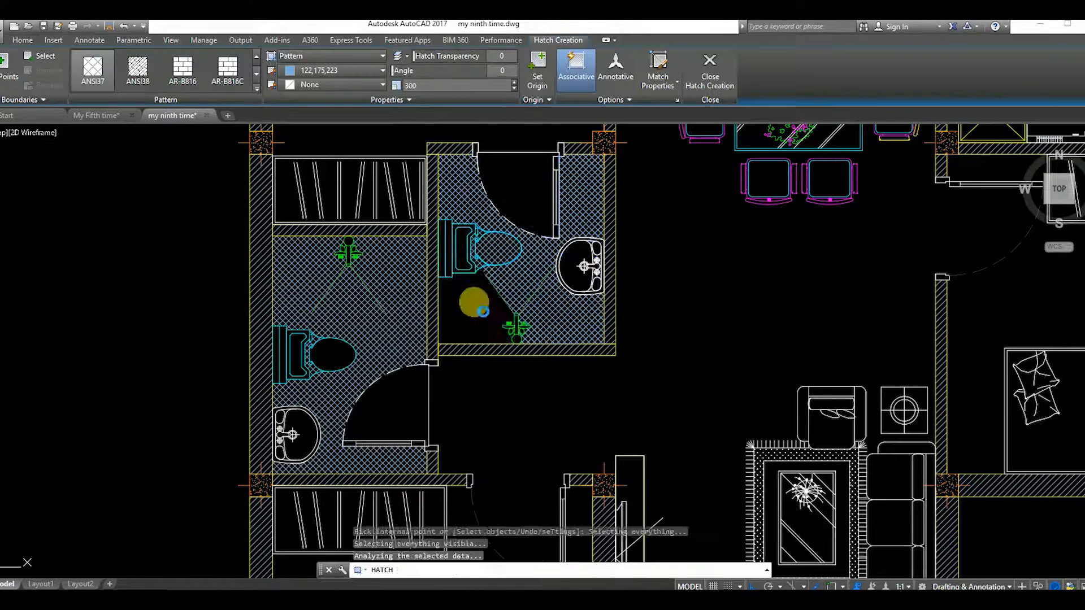
pyautogui.scroll(-8, 621, 305)
pyautogui.press('Escape')
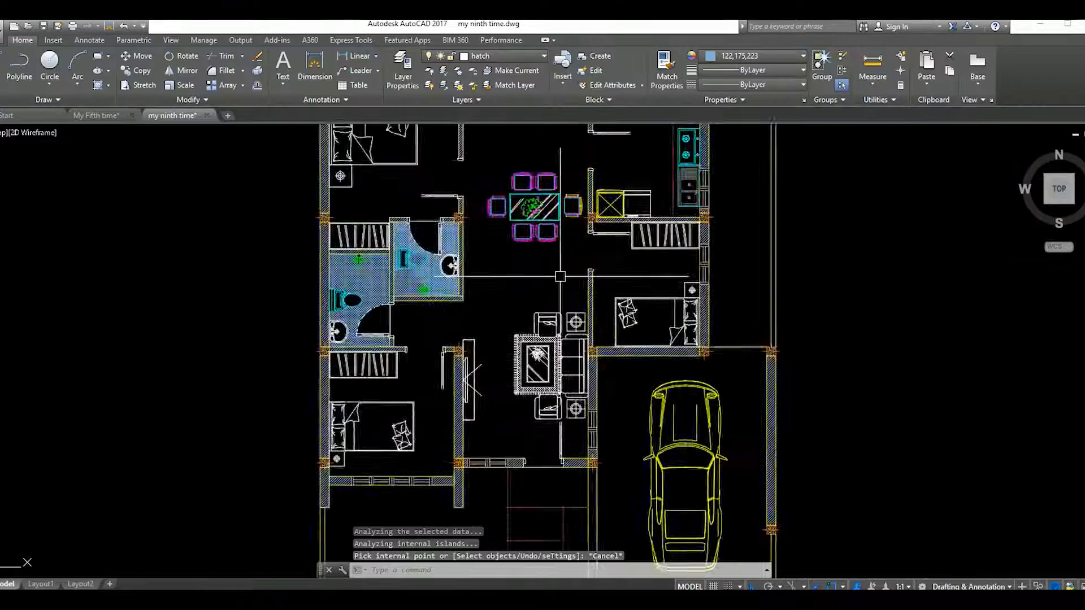
pyautogui.moveTo(652, 314); pyautogui.dragTo(644, 309, button='middle')
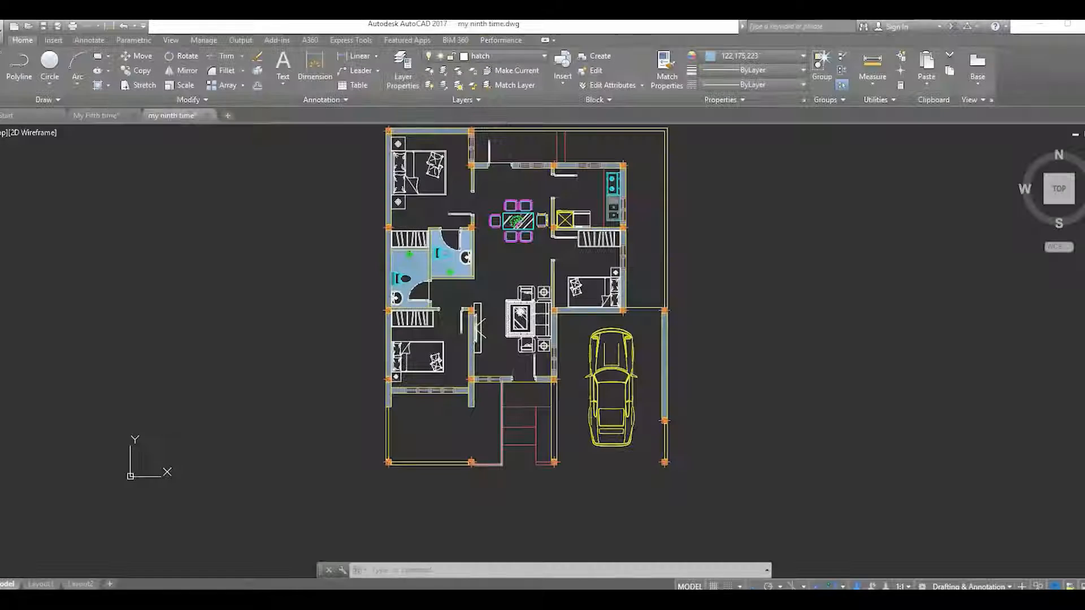
# Create a dimension style named 1111 with baseline spacing, extension beyond dimension lines and offset from origin all set to 30
pyautogui.write('d')
pyautogui.press('Return')
pyautogui.click(670, 267)
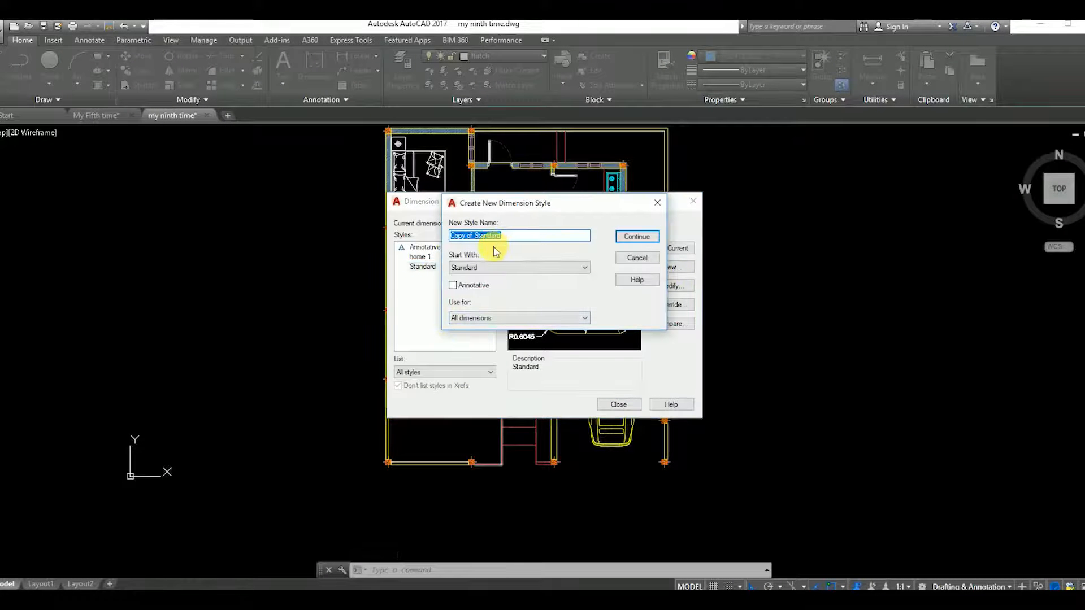
pyautogui.click(634, 237)
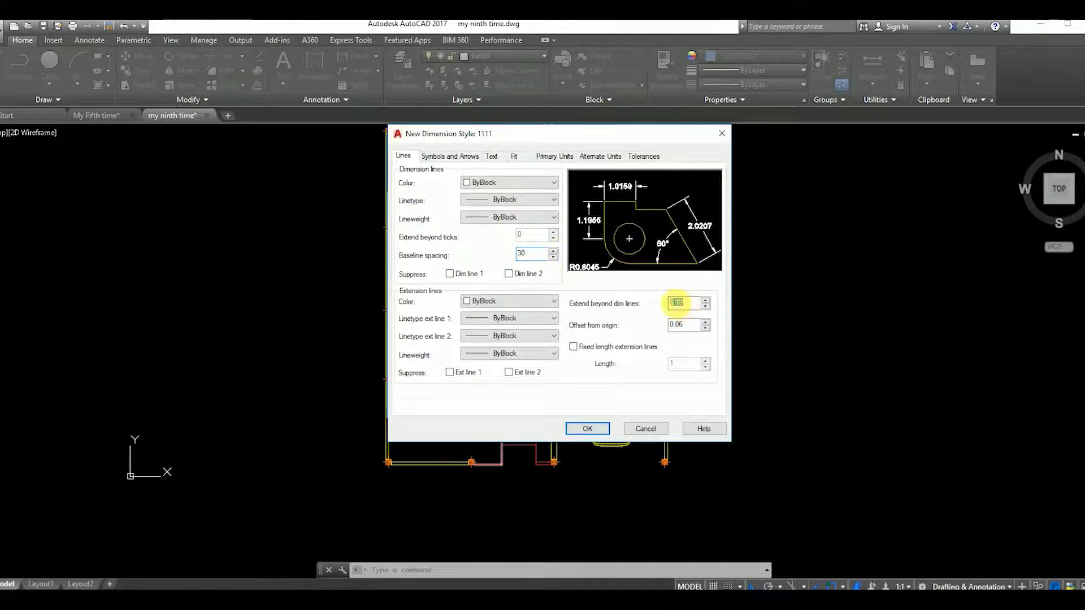
pyautogui.click(690, 327)
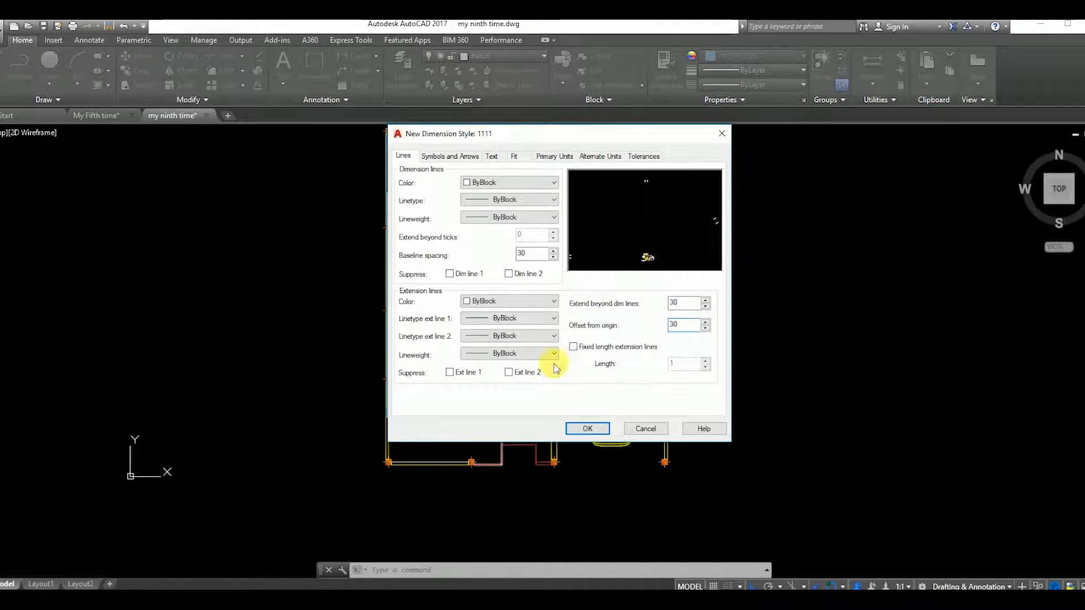
# Set both arrowheads to Architectural tick, the arrow, center mark and break sizes to 30, and the arc length symbol above dimension text
pyautogui.click(460, 158)
pyautogui.click(478, 194)
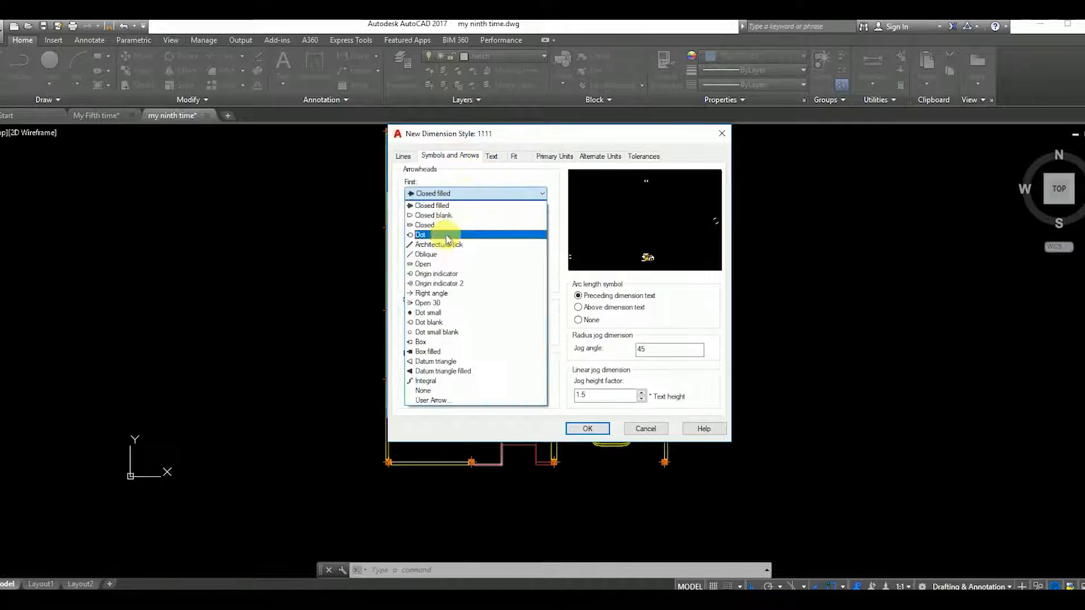
pyautogui.click(439, 220)
pyautogui.click(474, 193)
pyautogui.click(439, 245)
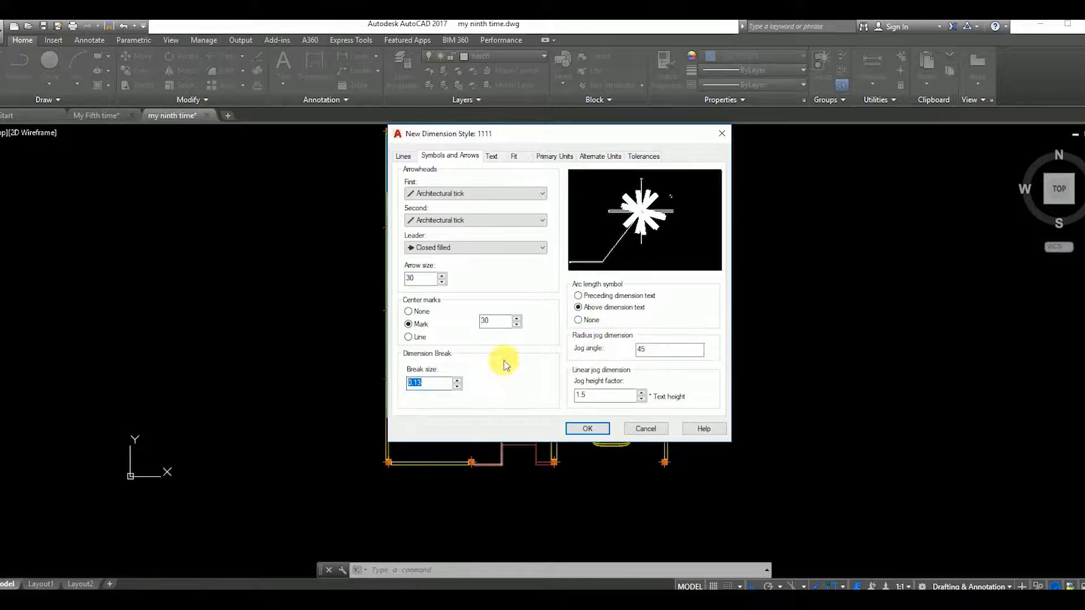
# Set the text height to 150, vertical placement to Above, alignment with the dimension line and offset from the dimension line to 70
pyautogui.click(492, 156)
pyautogui.write('150')
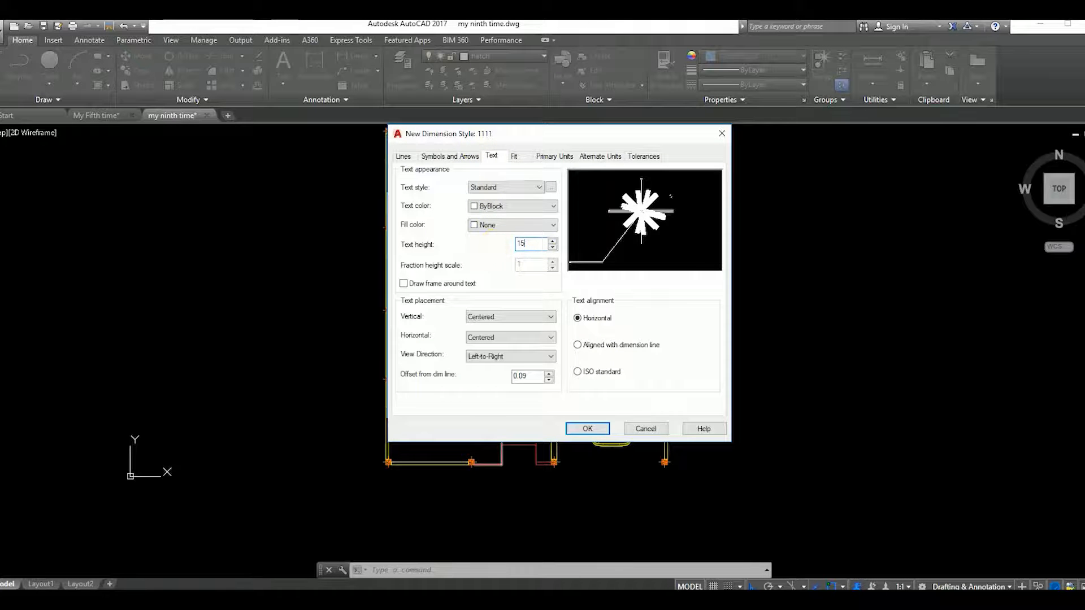
pyautogui.click(494, 317)
pyautogui.click(488, 337)
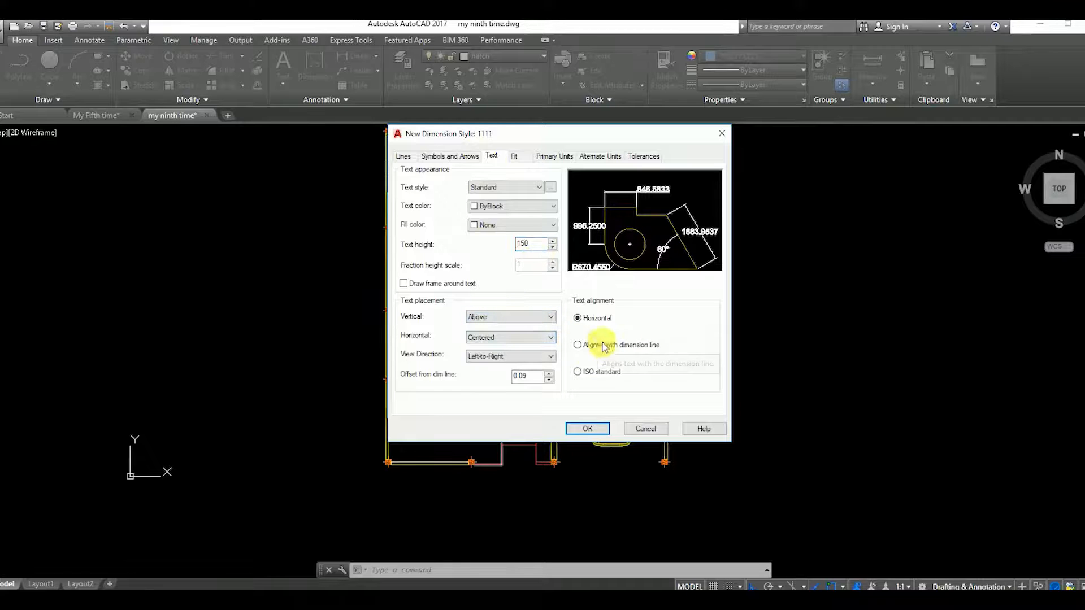
pyautogui.click(577, 345)
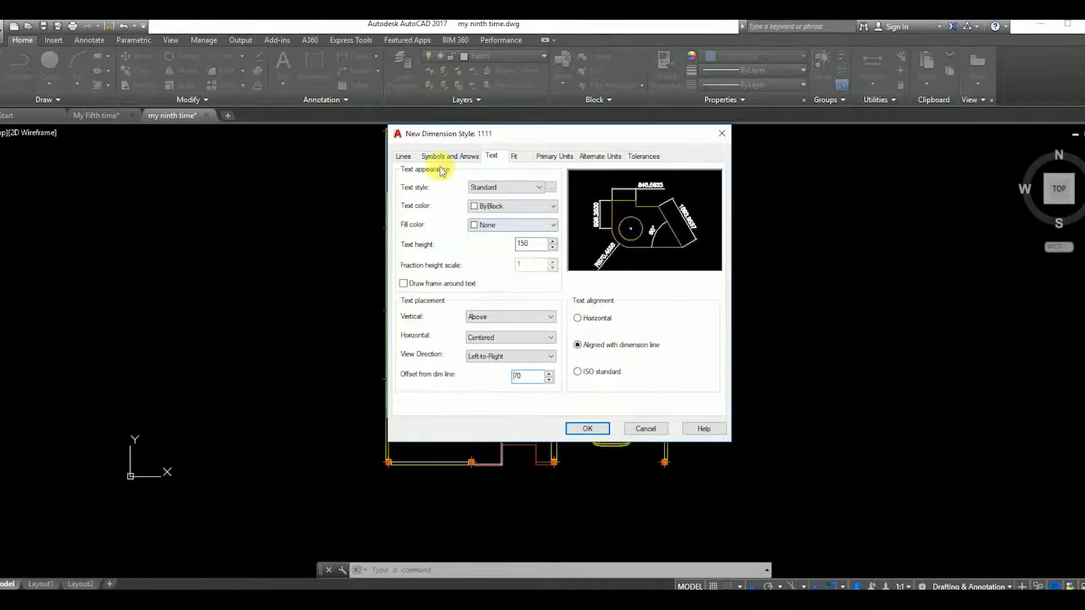
pyautogui.click(404, 156)
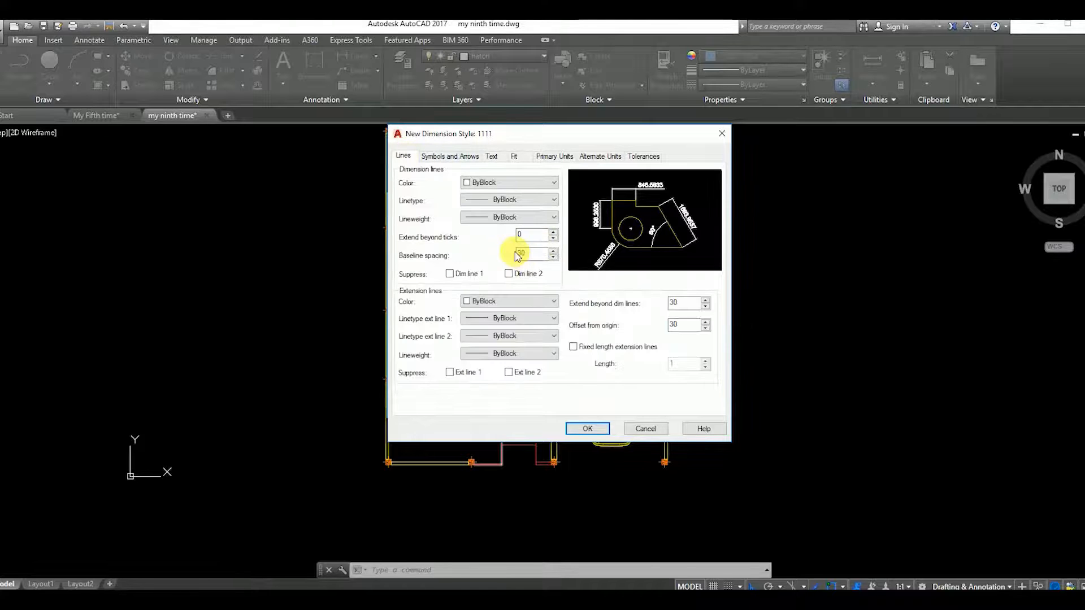
pyautogui.click(459, 158)
pyautogui.click(491, 157)
pyautogui.click(464, 157)
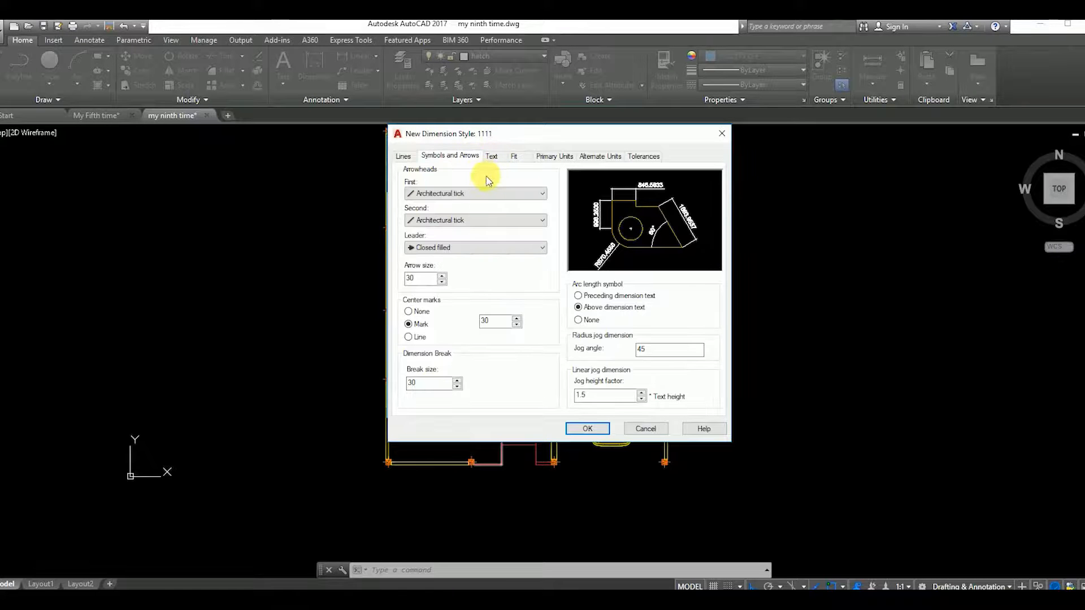
# Set the precision of the linear dimensions in style 1111 to 0
pyautogui.click(493, 157)
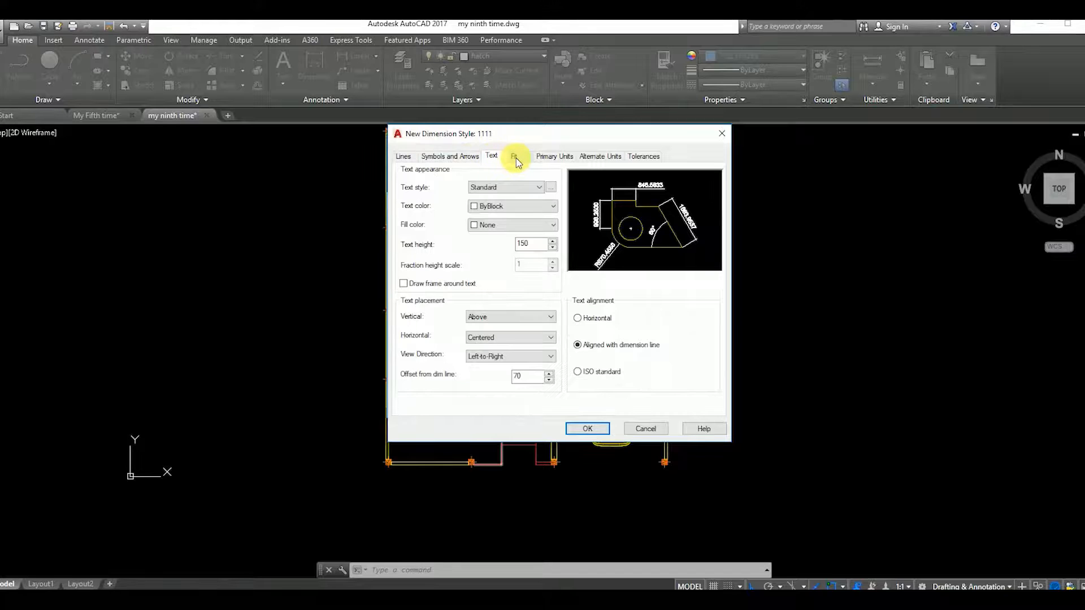
pyautogui.click(515, 157)
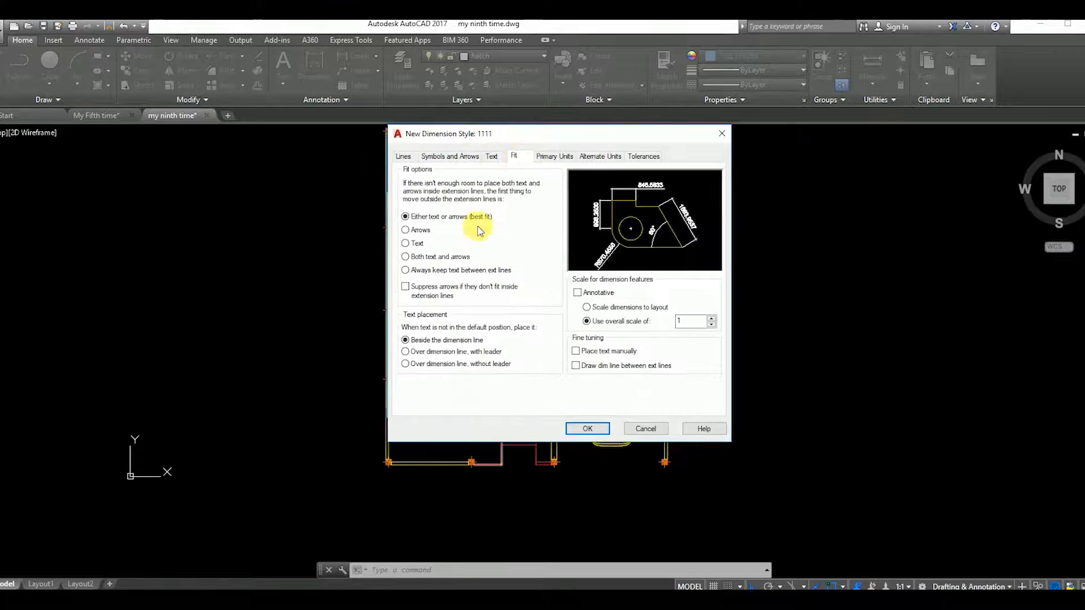
pyautogui.click(555, 157)
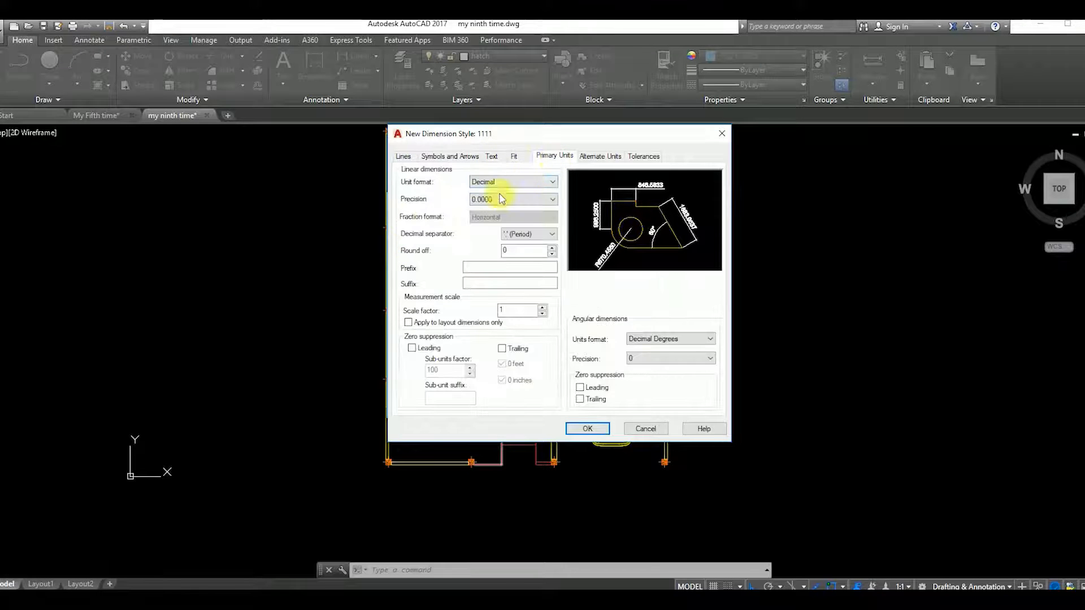
pyautogui.click(515, 201)
pyautogui.click(493, 211)
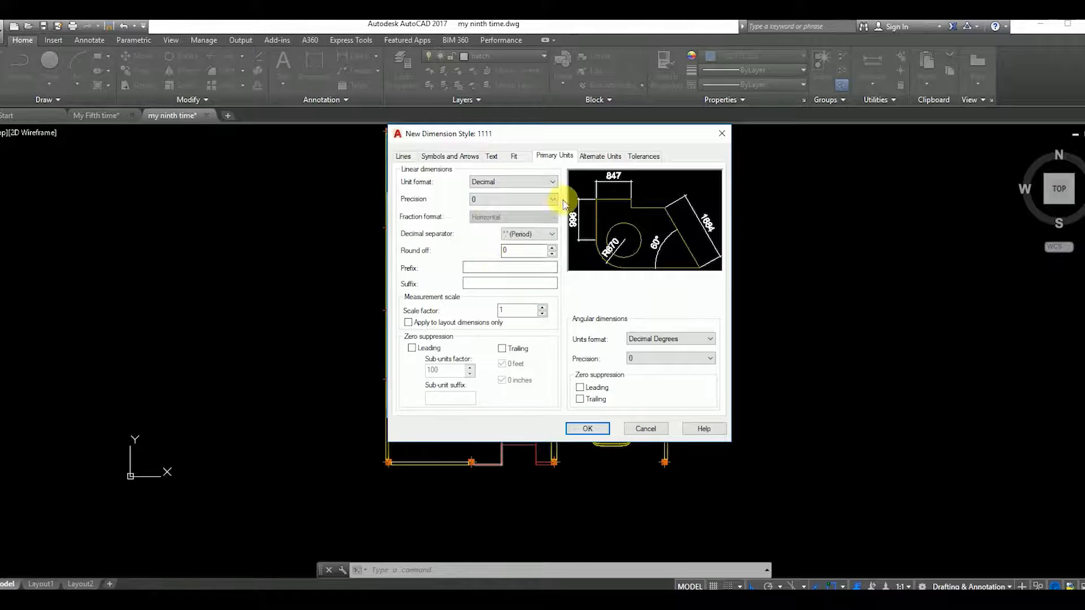
# Set the extension lines' offset from origin to 50, save the 1111 dimension style and close the style manager
pyautogui.click(594, 156)
pyautogui.click(644, 157)
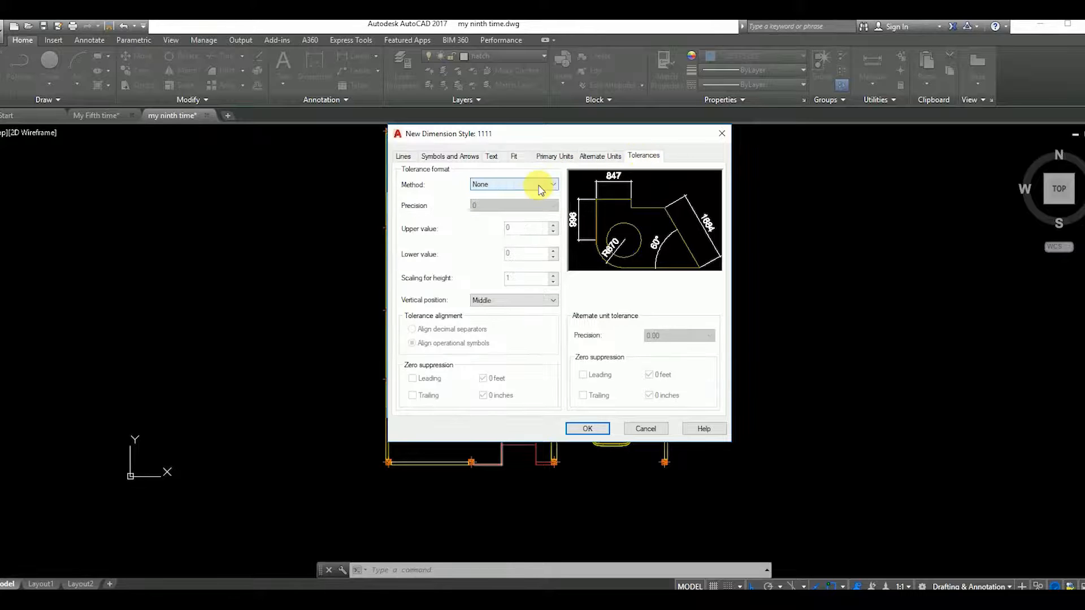
pyautogui.click(403, 156)
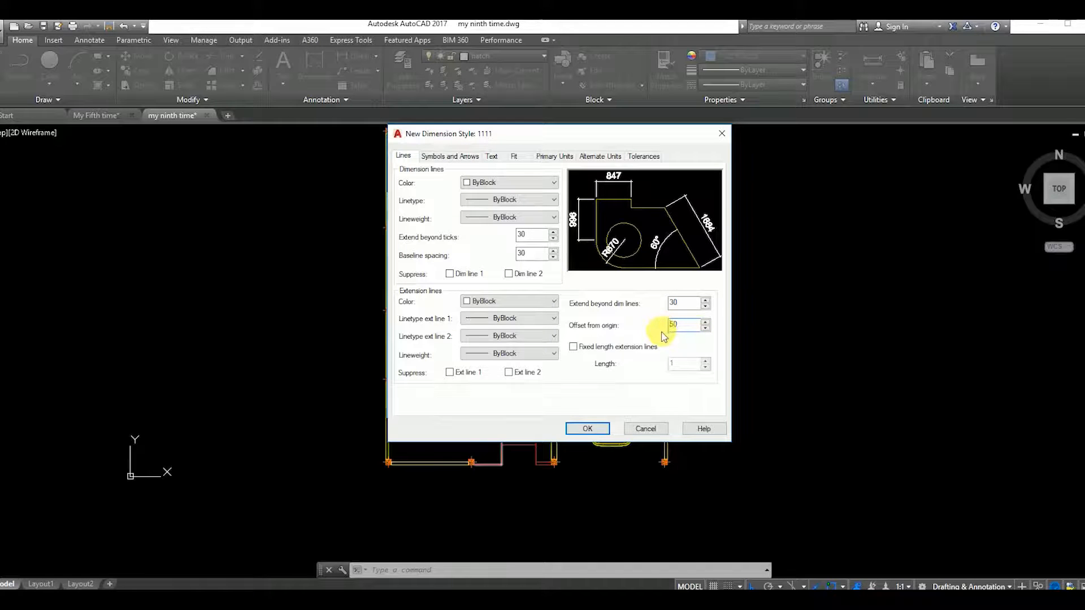
pyautogui.click(601, 431)
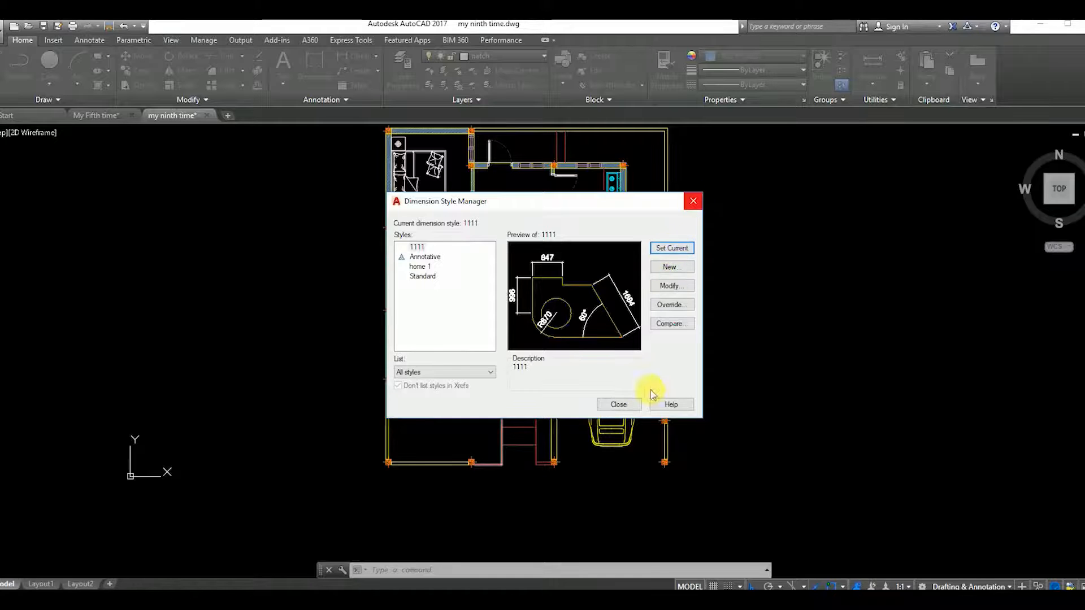
pyautogui.click(619, 404)
# Draw horizontal construction lines through the columns of the garage wall and front part of the plan, including the front edge
pyautogui.scroll(-2, 544, 375)
pyautogui.scroll(5, 551, 399)
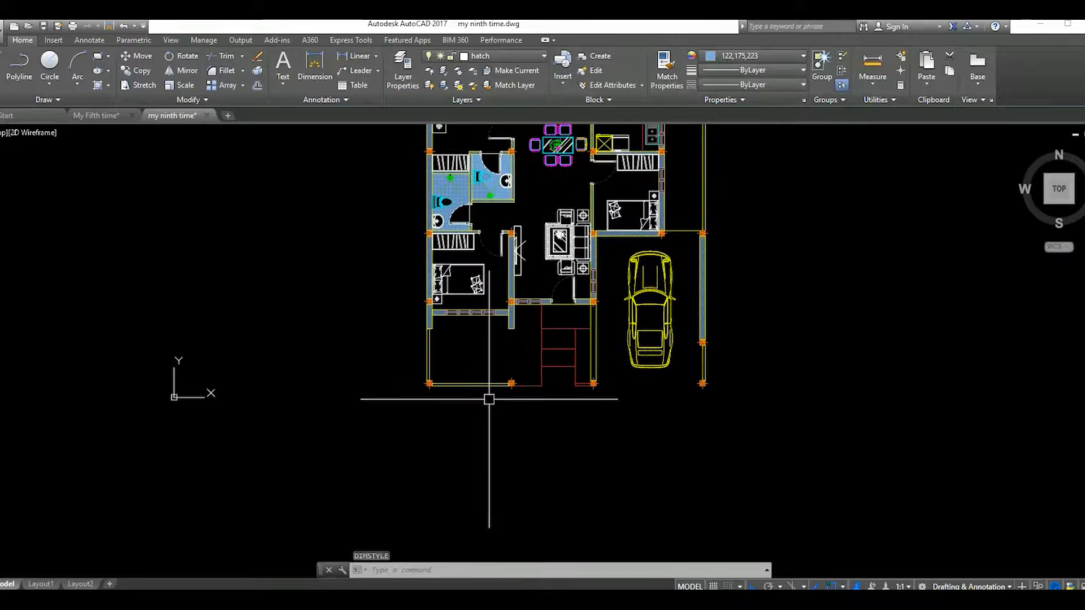
pyautogui.write('XL')
pyautogui.press('Return')
pyautogui.write('h')
pyautogui.press('Return')
pyautogui.scroll(5, 430, 387)
pyautogui.scroll(-5, 536, 412)
pyautogui.scroll(6, 496, 375)
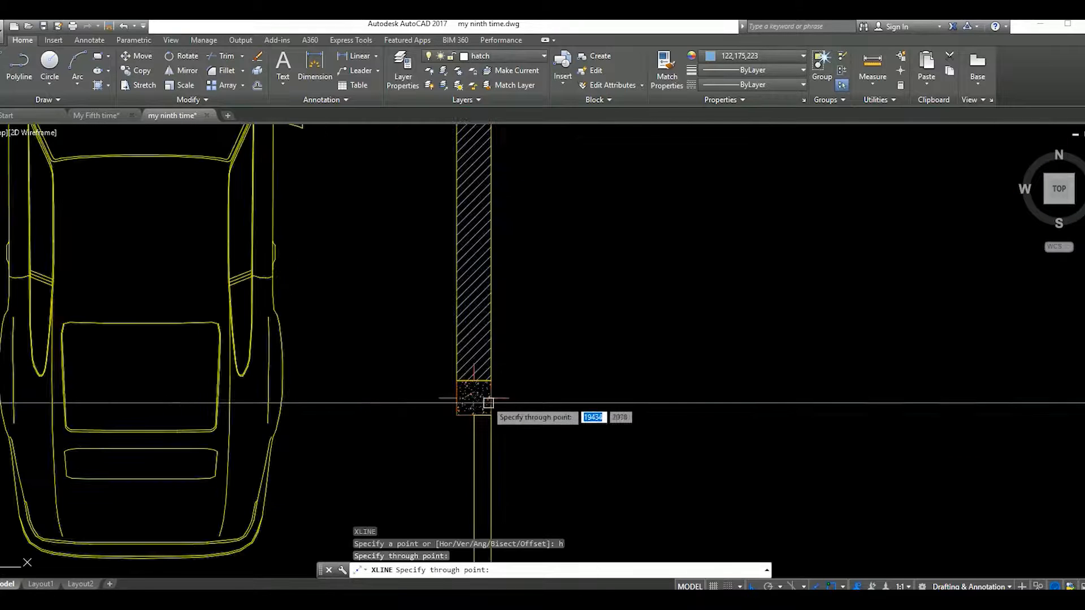
pyautogui.click(491, 398)
pyautogui.scroll(-3, 524, 404)
pyautogui.scroll(1, 517, 467)
pyautogui.click(509, 461)
pyautogui.scroll(-2, 543, 379)
pyautogui.moveTo(544, 343); pyautogui.dragTo(539, 428, button='middle')
pyautogui.scroll(7, 427, 414)
pyautogui.click(407, 400)
pyautogui.scroll(-7, 549, 382)
pyautogui.moveTo(603, 330); pyautogui.dragTo(575, 370, button='middle')
pyautogui.scroll(5, 607, 359)
pyautogui.click(570, 360)
# Add horizontal construction lines through the column centres at the kitchen's lower wall, the kitchen's rear corner and the rear bedroom
pyautogui.scroll(-7, 650, 373)
pyautogui.moveTo(645, 370); pyautogui.dragTo(586, 352, button='middle')
pyautogui.scroll(3, 572, 374)
pyautogui.scroll(6, 502, 339)
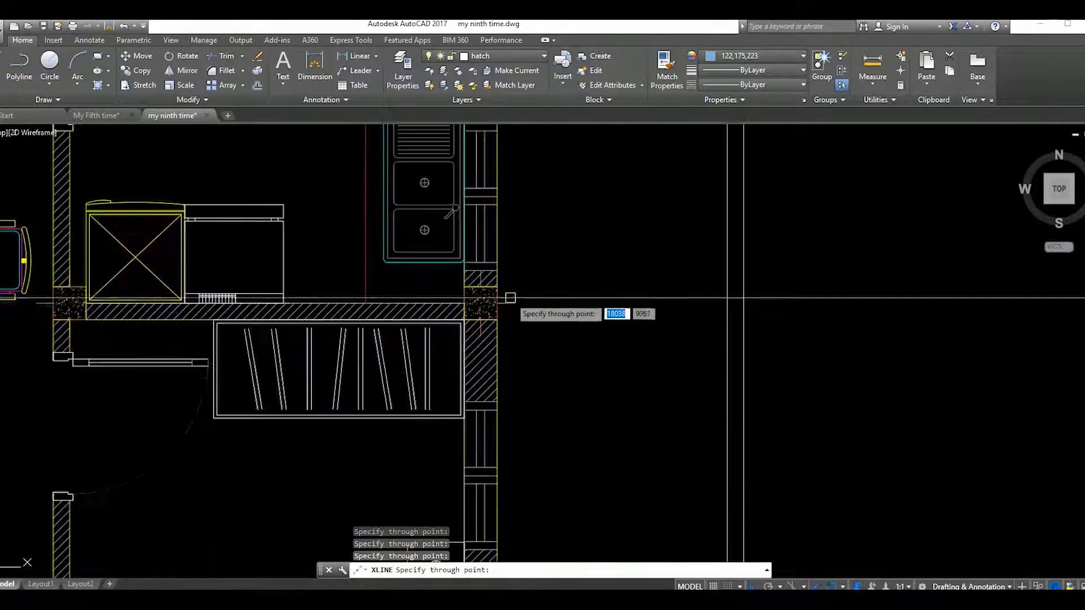
pyautogui.click(497, 304)
pyautogui.scroll(-4, 507, 318)
pyautogui.moveTo(526, 270); pyautogui.dragTo(580, 368, button='middle')
pyautogui.scroll(2, 561, 265)
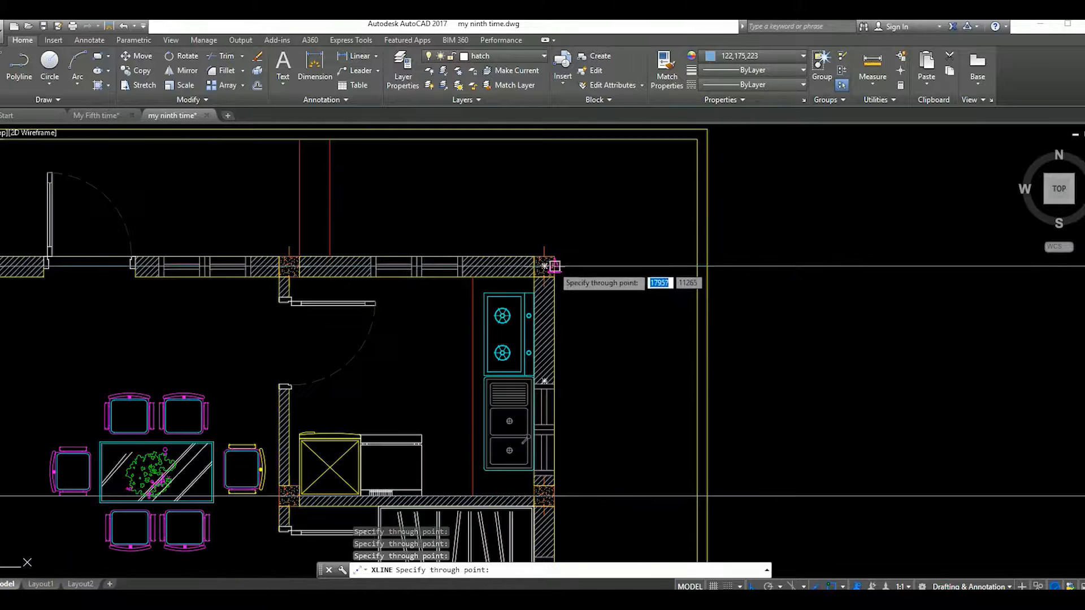
pyautogui.click(552, 266)
pyautogui.moveTo(444, 265); pyautogui.dragTo(509, 280, button='middle')
pyautogui.scroll(-3, 395, 280)
pyautogui.scroll(-2, 446, 243)
pyautogui.scroll(7, 438, 229)
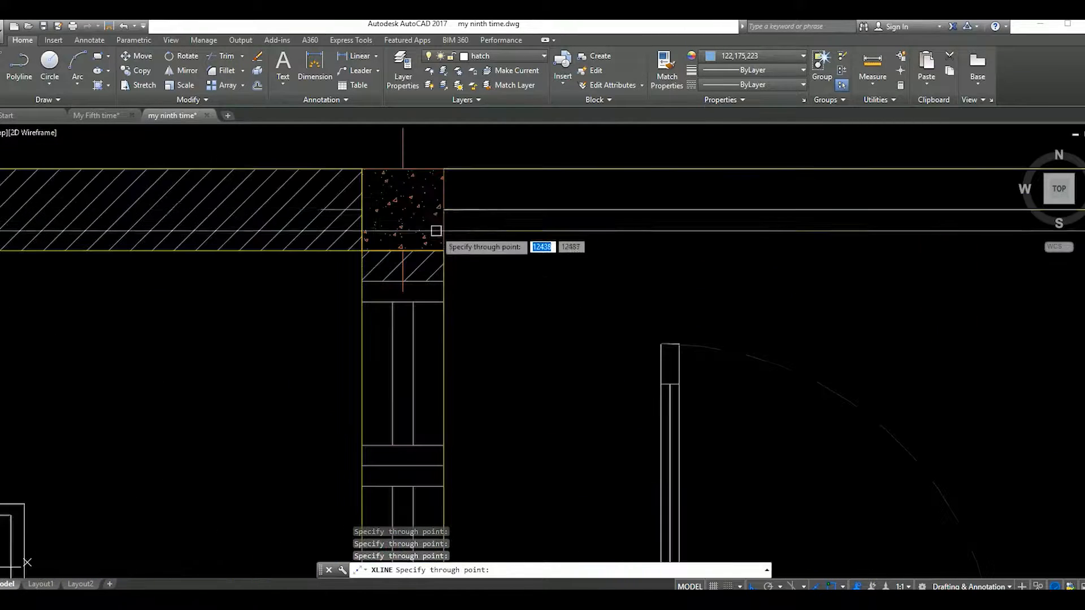
pyautogui.scroll(-5, 444, 209)
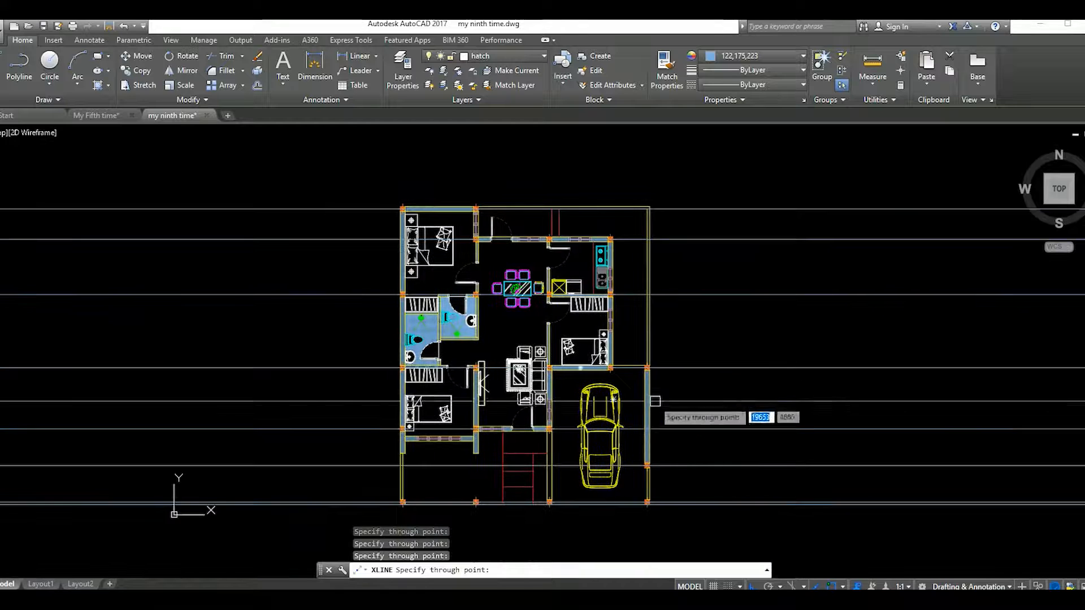
pyautogui.press('Escape')
# Draw vertical construction lines through the garage's outer front column, the column beside the entrance steps and the opposite front corner column
pyautogui.moveTo(710, 407); pyautogui.dragTo(661, 381, button='middle')
pyautogui.write('xl')
pyautogui.press('Return')
pyautogui.write('v')
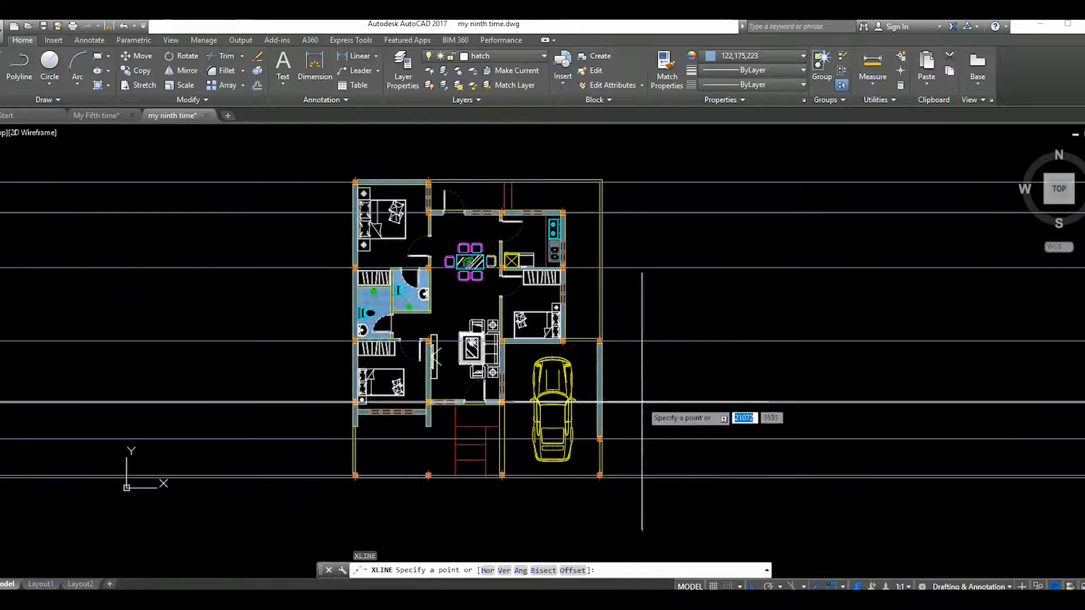
pyautogui.press('Return')
pyautogui.scroll(8, 604, 486)
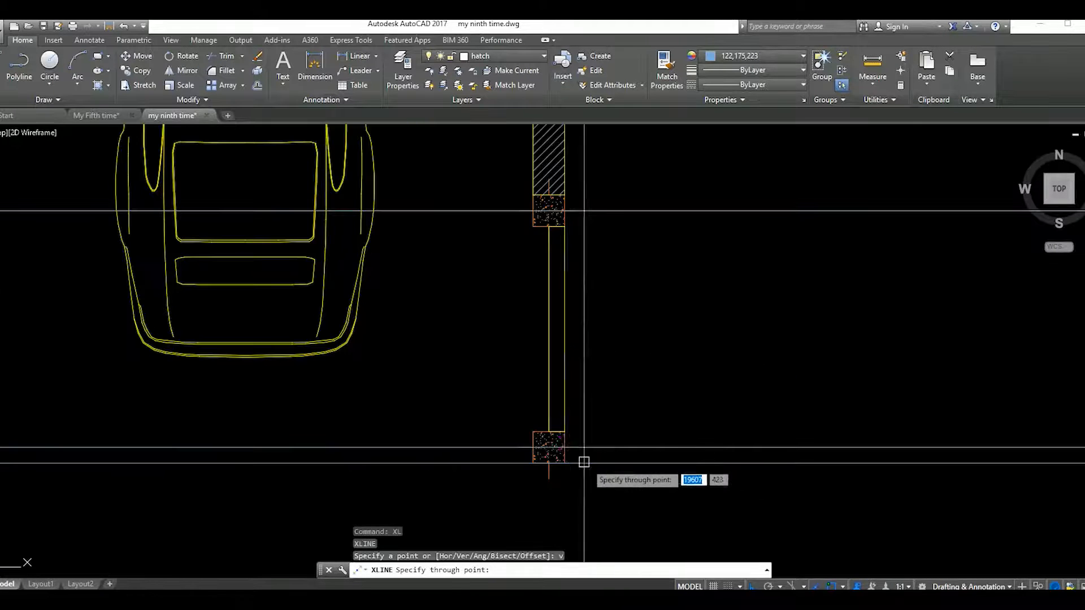
pyautogui.click(549, 448)
pyautogui.scroll(-6, 551, 446)
pyautogui.scroll(7, 448, 418)
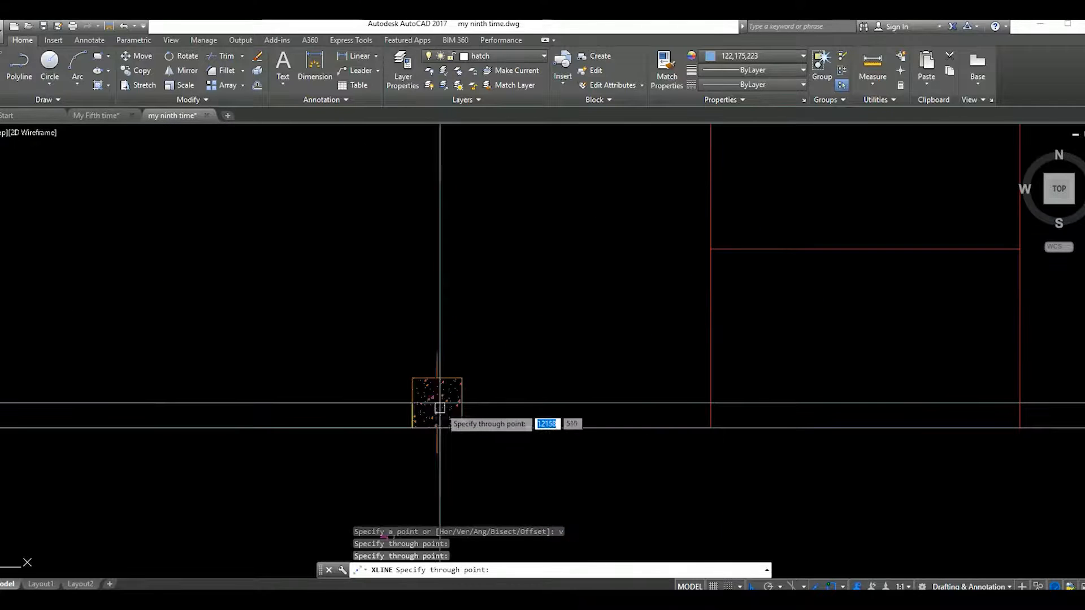
pyautogui.click(438, 403)
pyautogui.scroll(-6, 452, 410)
pyautogui.scroll(8, 515, 396)
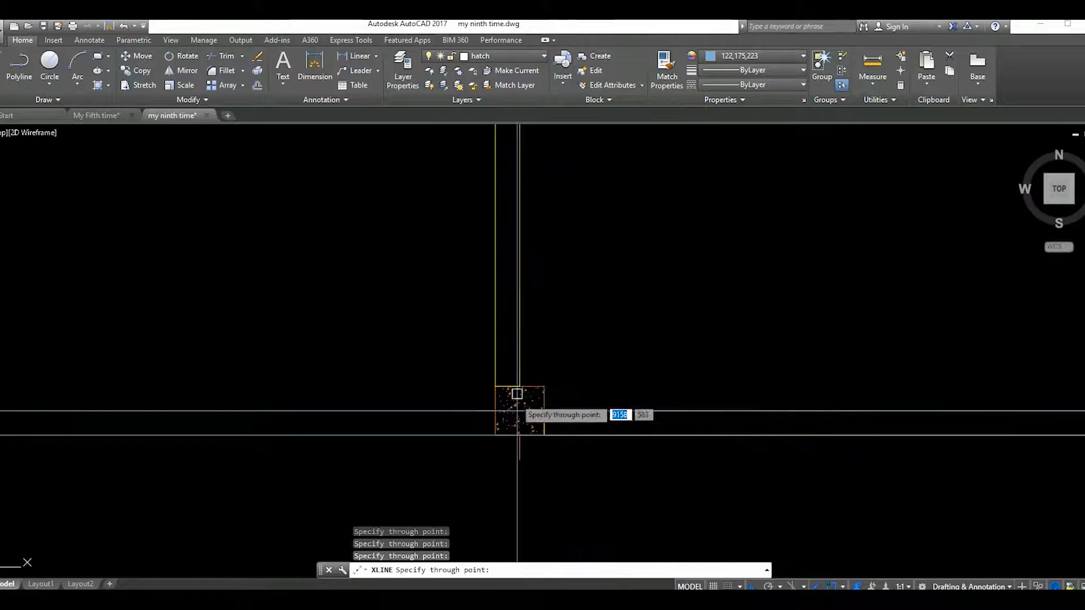
pyautogui.click(519, 423)
# Add vertical construction lines through the column between the entrance steps and garage and the bedroom corner column behind the car
pyautogui.scroll(-6, 564, 417)
pyautogui.scroll(7, 588, 417)
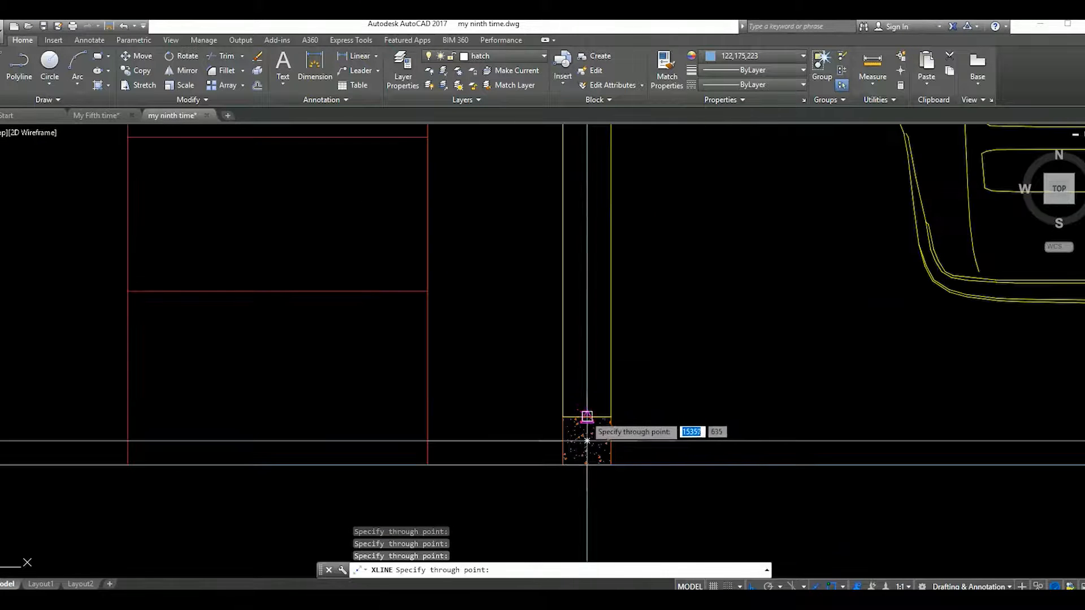
pyautogui.scroll(-3, 670, 343)
pyautogui.scroll(-3, 670, 343)
pyautogui.scroll(8, 628, 282)
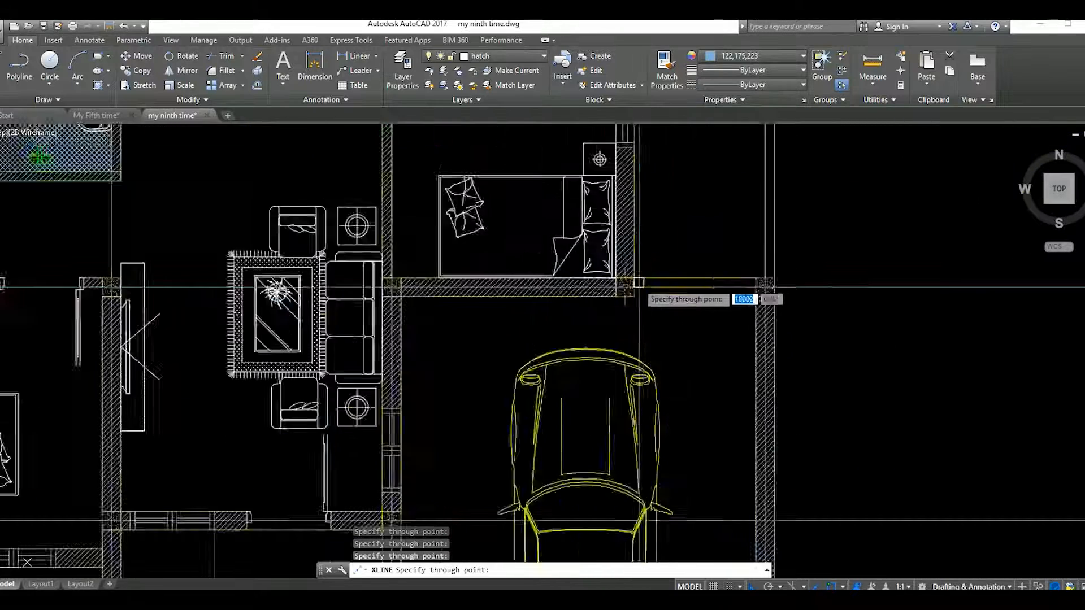
pyautogui.click(620, 299)
pyautogui.scroll(-6, 620, 299)
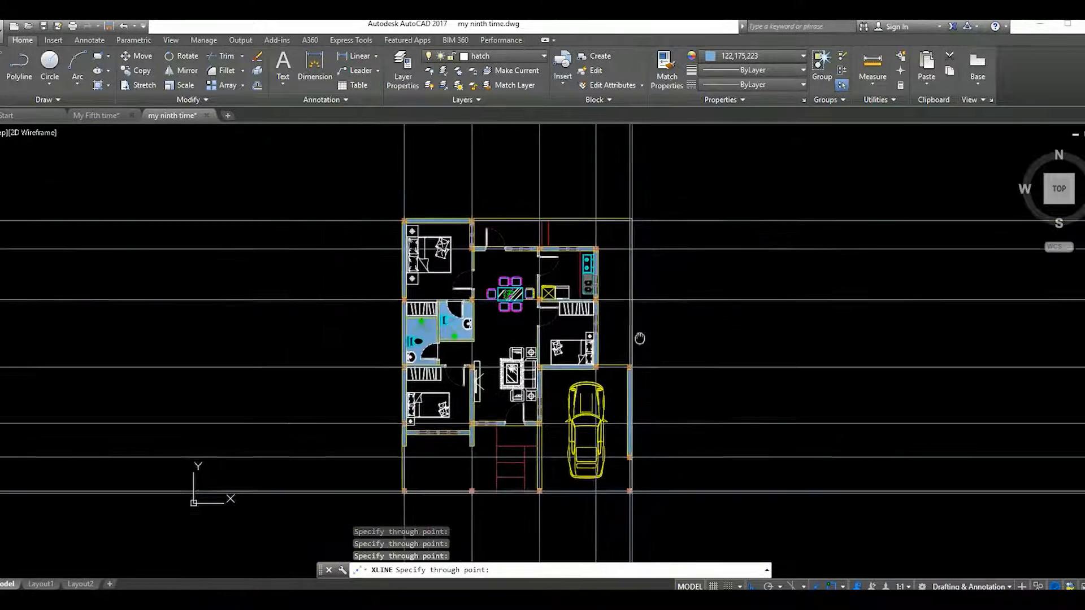
pyautogui.press('Escape')
pyautogui.press('Escape')
# Create a new layer named dimension and give it a pink colour
pyautogui.moveTo(632, 475); pyautogui.dragTo(346, 392, button='middle')
pyautogui.scroll(6, 431, 407)
pyautogui.scroll(-4, 417, 414)
pyautogui.click(494, 56)
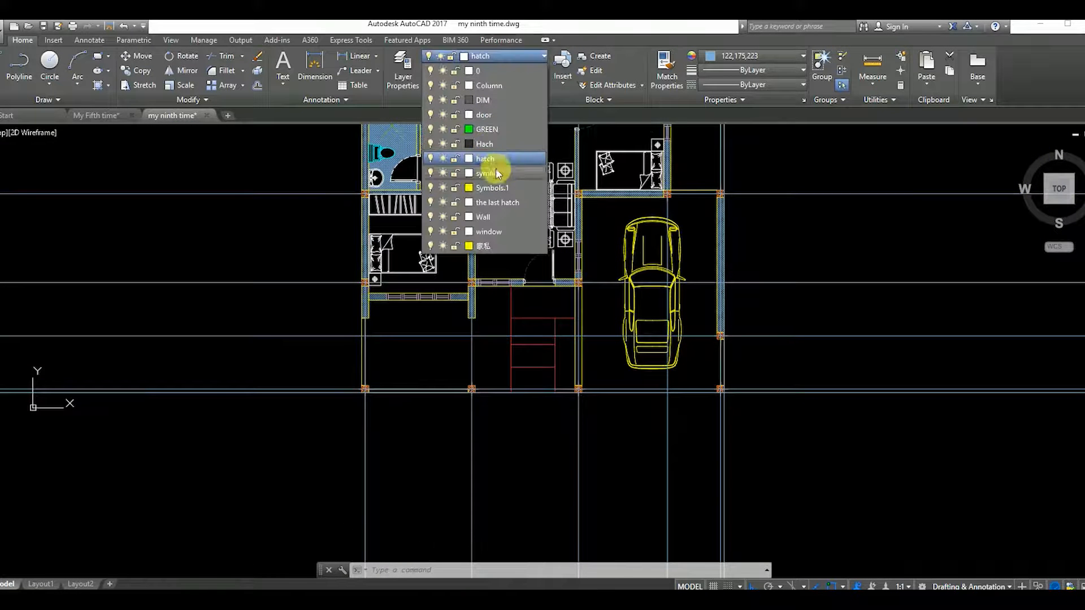
pyautogui.click(777, 413)
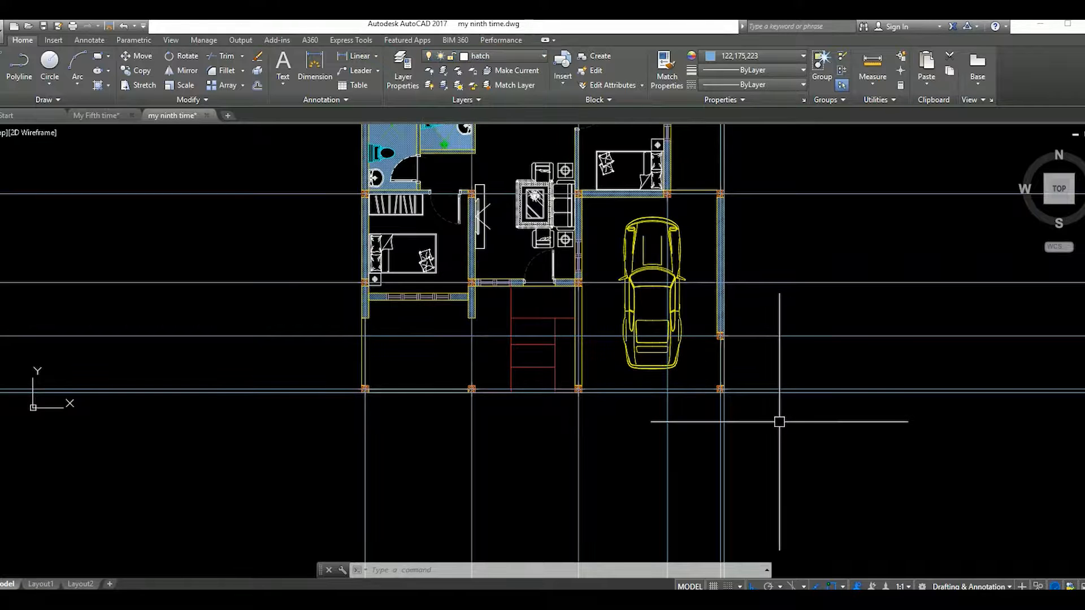
pyautogui.write('la')
pyautogui.press('Return')
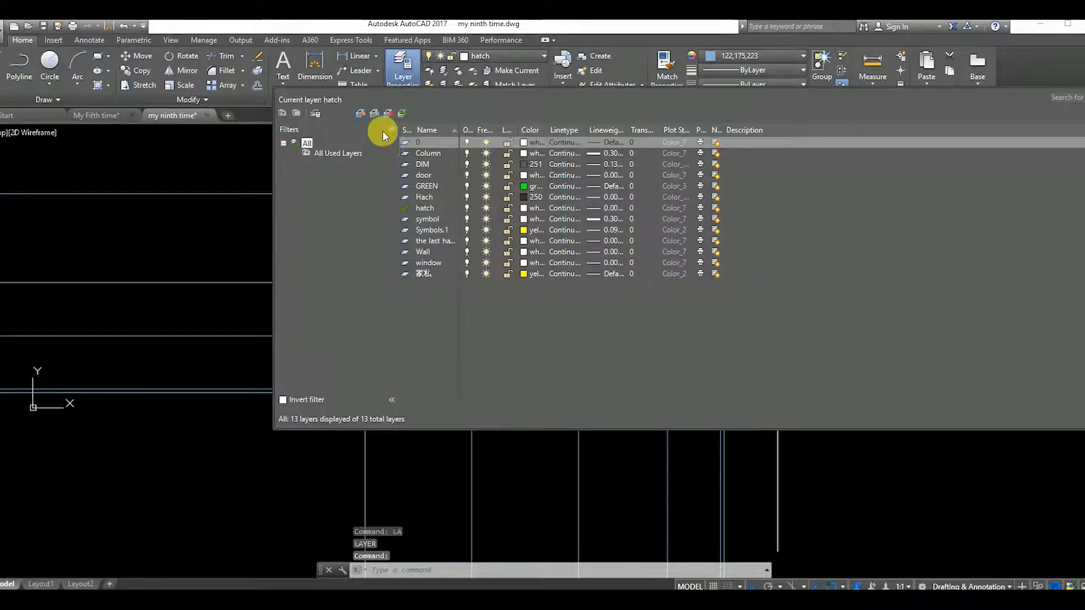
pyautogui.click(360, 113)
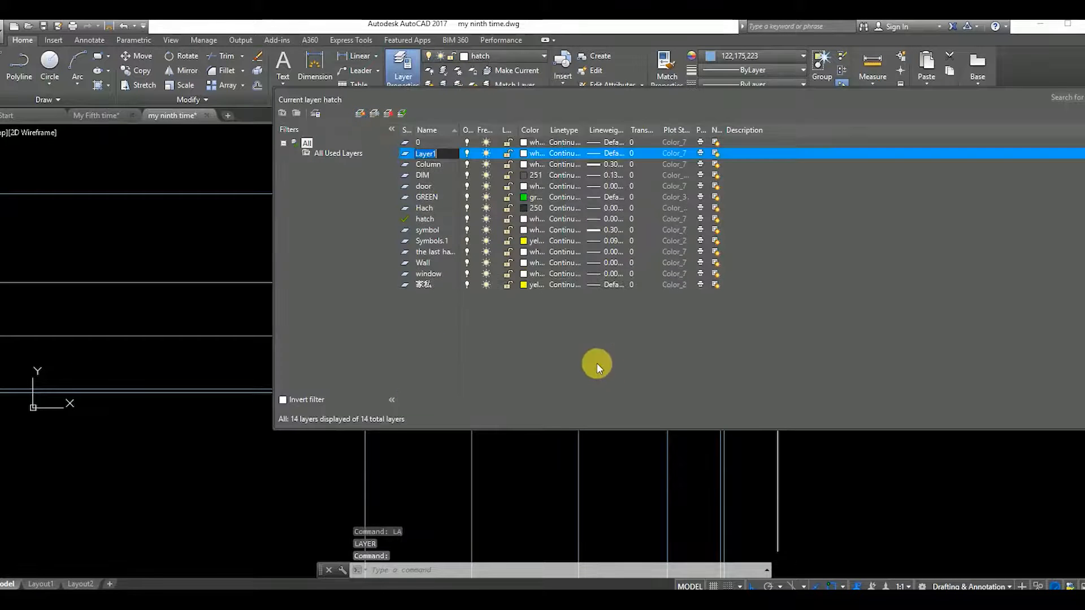
pyautogui.write('dimen')
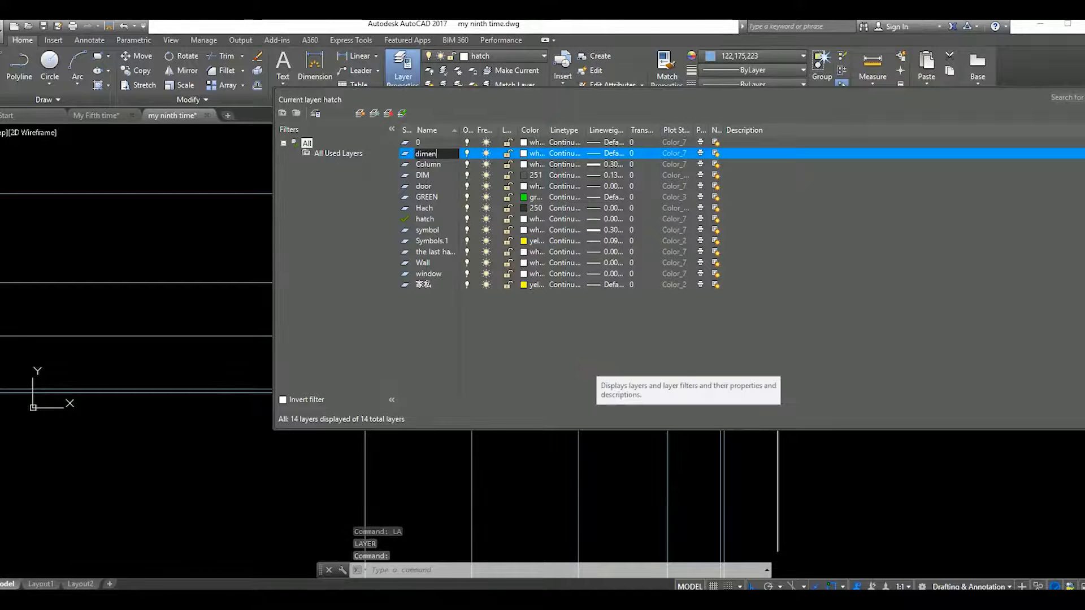
pyautogui.write('sion')
pyautogui.click(582, 135)
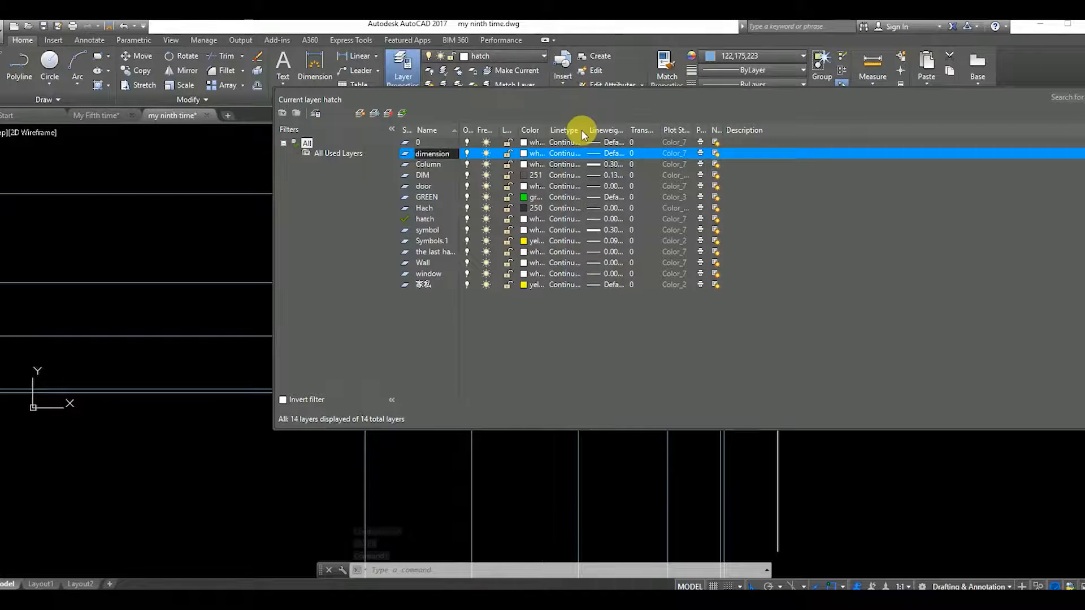
pyautogui.click(534, 153)
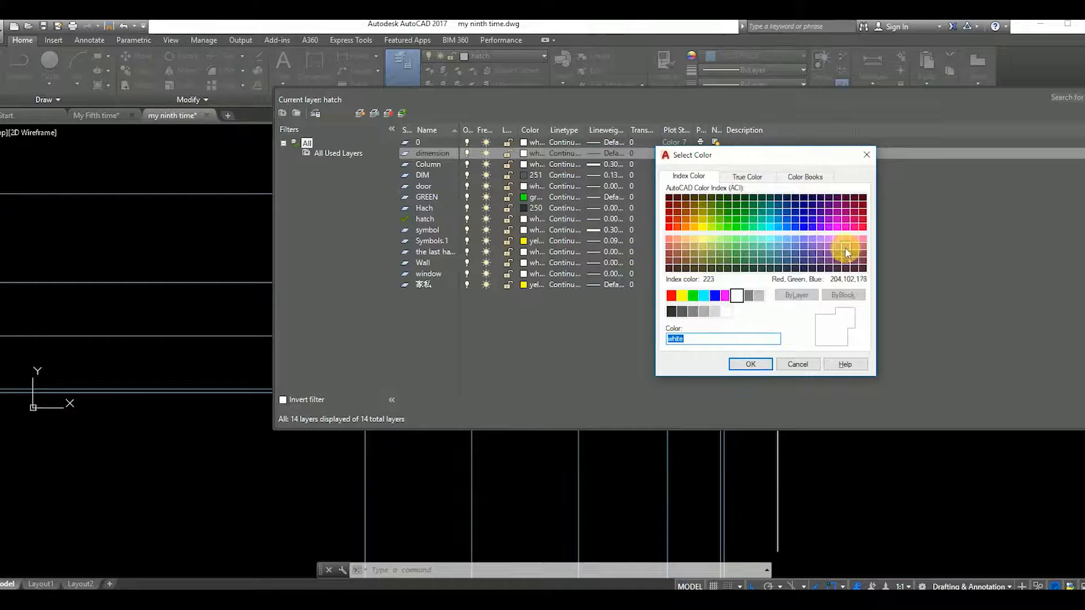
pyautogui.click(862, 239)
pyautogui.click(750, 365)
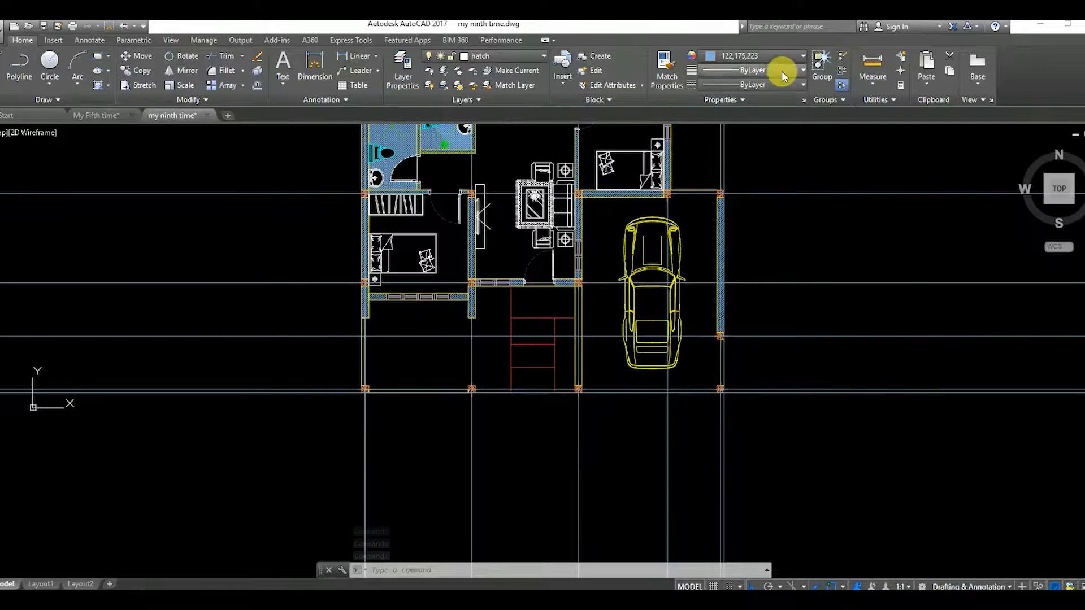
# Set the current object colour to ByLayer and make the dimension layer current
pyautogui.click(783, 55)
pyautogui.click(771, 72)
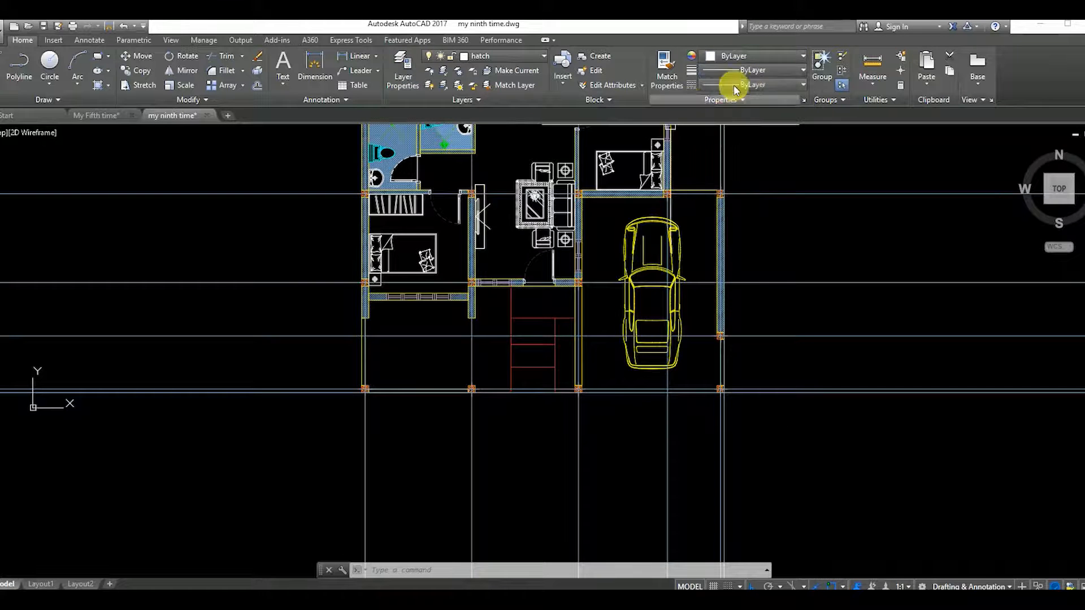
pyautogui.click(519, 56)
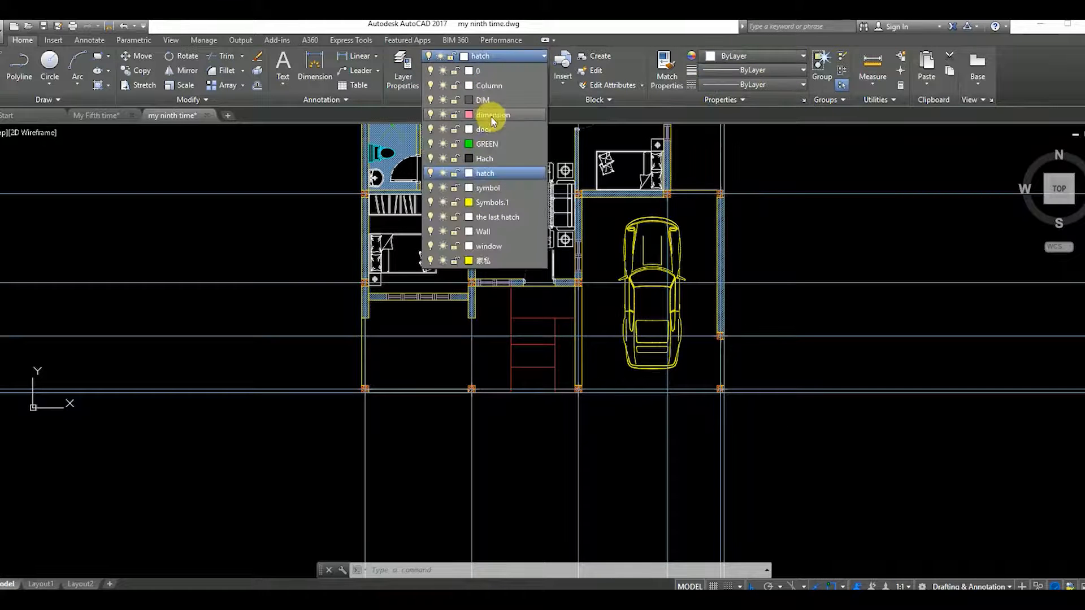
pyautogui.click(493, 115)
pyautogui.write('dli')
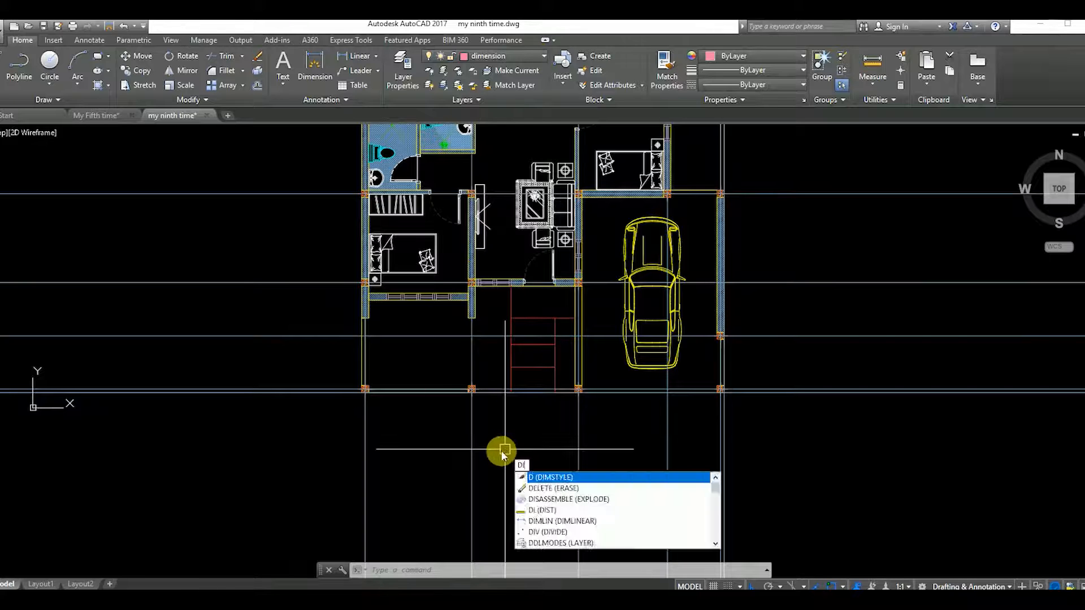
pyautogui.press('Return')
pyautogui.scroll(4, 374, 398)
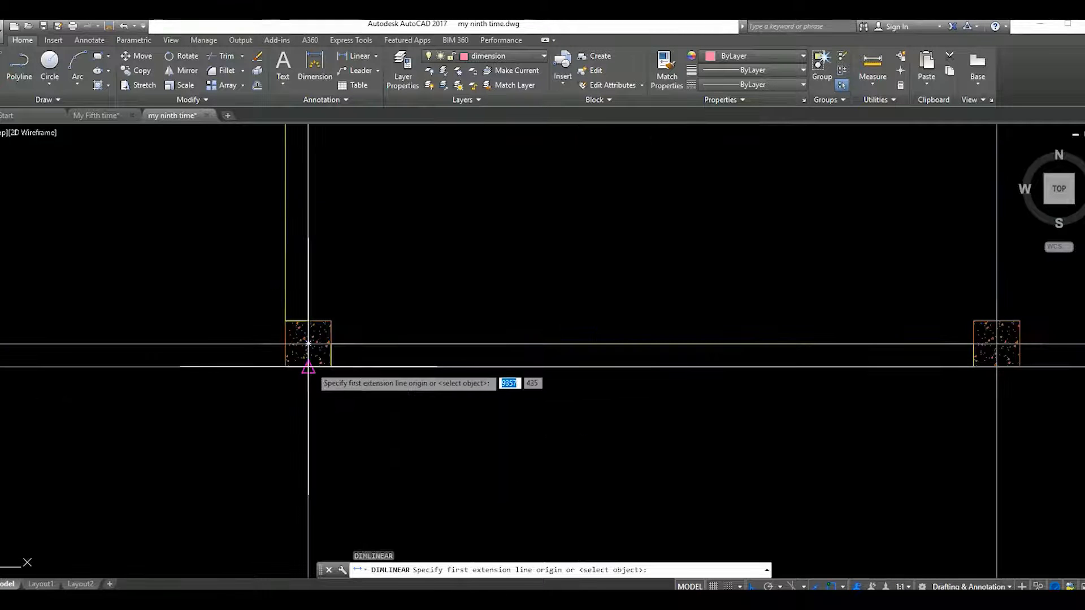
pyautogui.press('Escape')
# Offset the horizontal construction line at the plan's front edge outward, away from the house, by 600
pyautogui.scroll(-2, 556, 410)
pyautogui.click(343, 381)
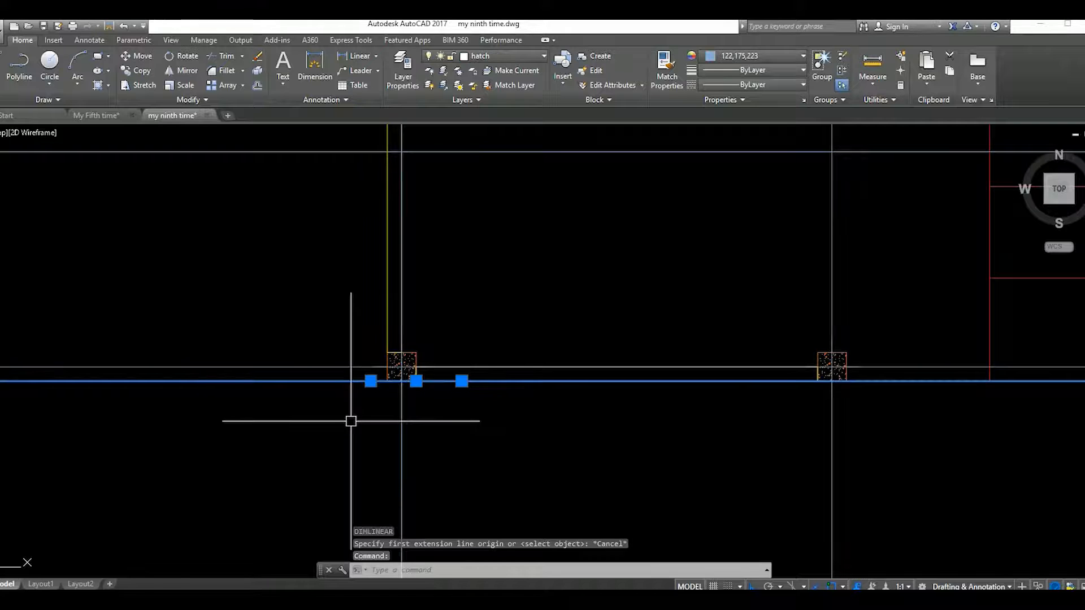
pyautogui.write('o')
pyautogui.press('Return')
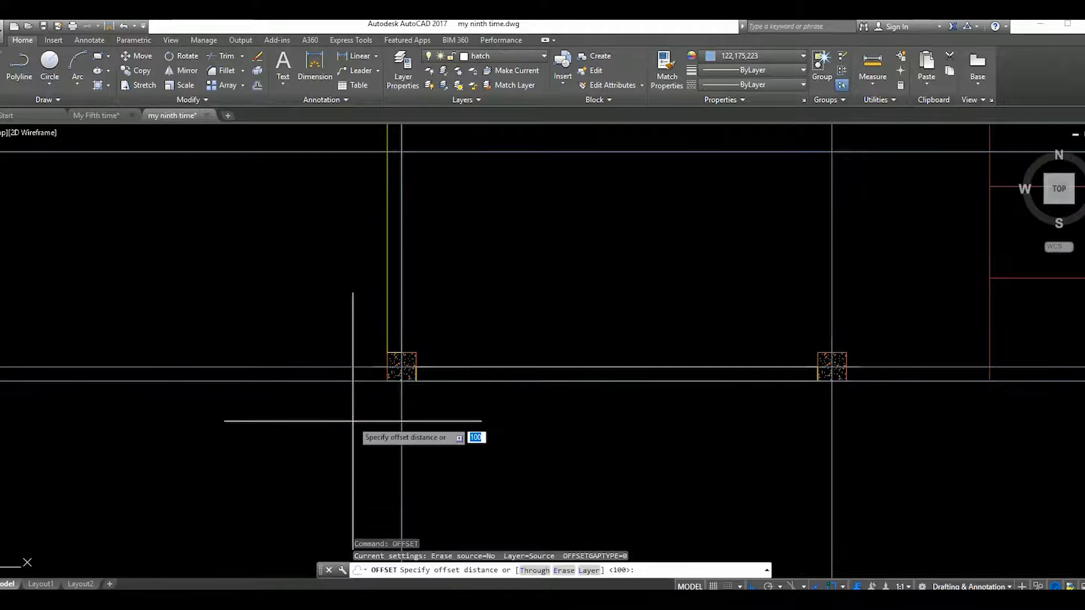
pyautogui.write('600')
pyautogui.press('Return')
pyautogui.click(353, 381)
pyautogui.click(381, 431)
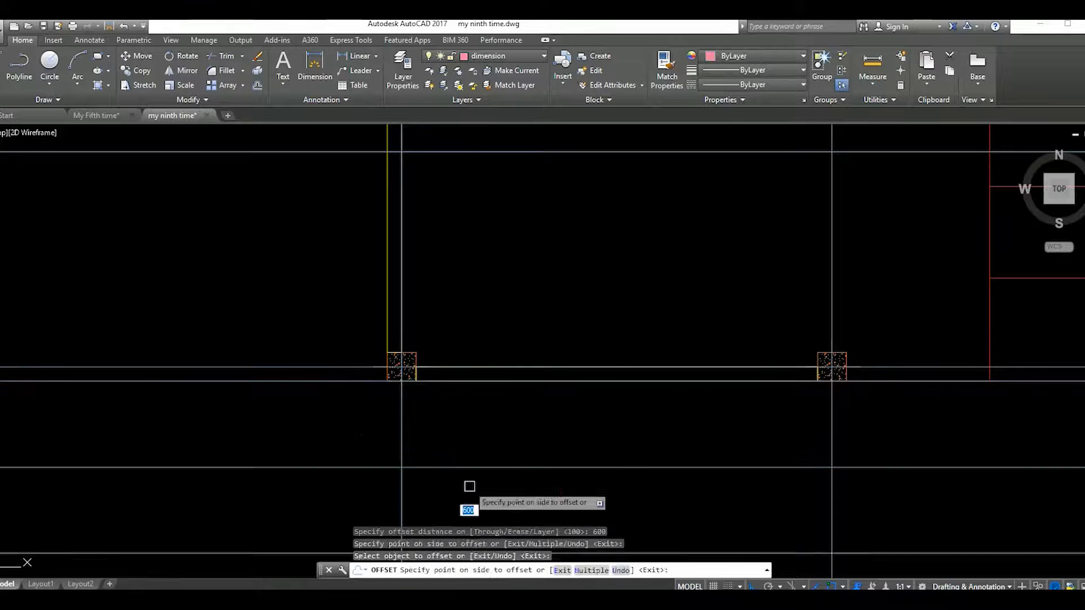
# Offset the new front guide line outward by 600 and offset two successive vertical guide lines outward from the garage's outer edge at 600 spacing
pyautogui.click(464, 467)
pyautogui.click(458, 498)
pyautogui.scroll(-3, 288, 400)
pyautogui.scroll(3, 577, 367)
pyautogui.click(514, 378)
pyautogui.click(554, 371)
pyautogui.click(593, 378)
pyautogui.click(627, 380)
pyautogui.scroll(-4, 565, 387)
pyautogui.press('Escape')
pyautogui.scroll(4, 395, 401)
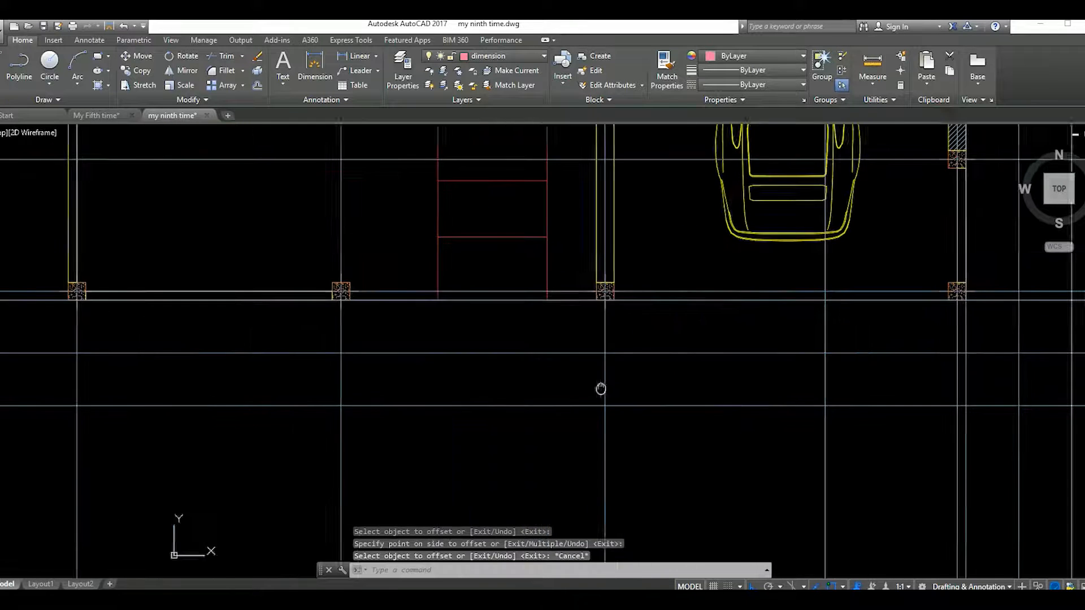
# Add a linear dimension between the first two front porch columns, placed on the inner front guide line
pyautogui.write('dli')
pyautogui.press('Return')
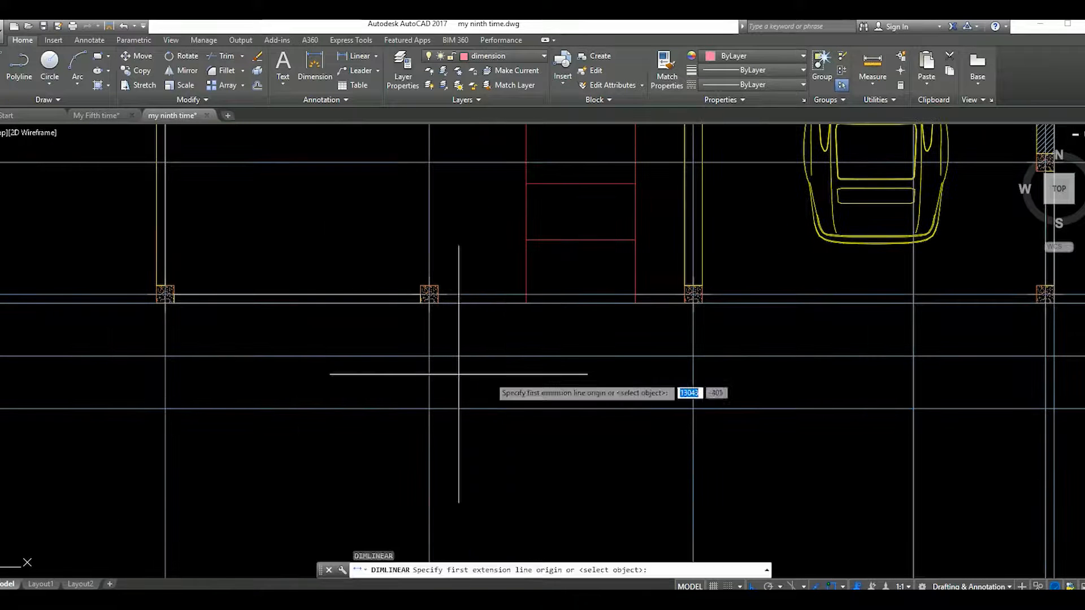
pyautogui.click(165, 293)
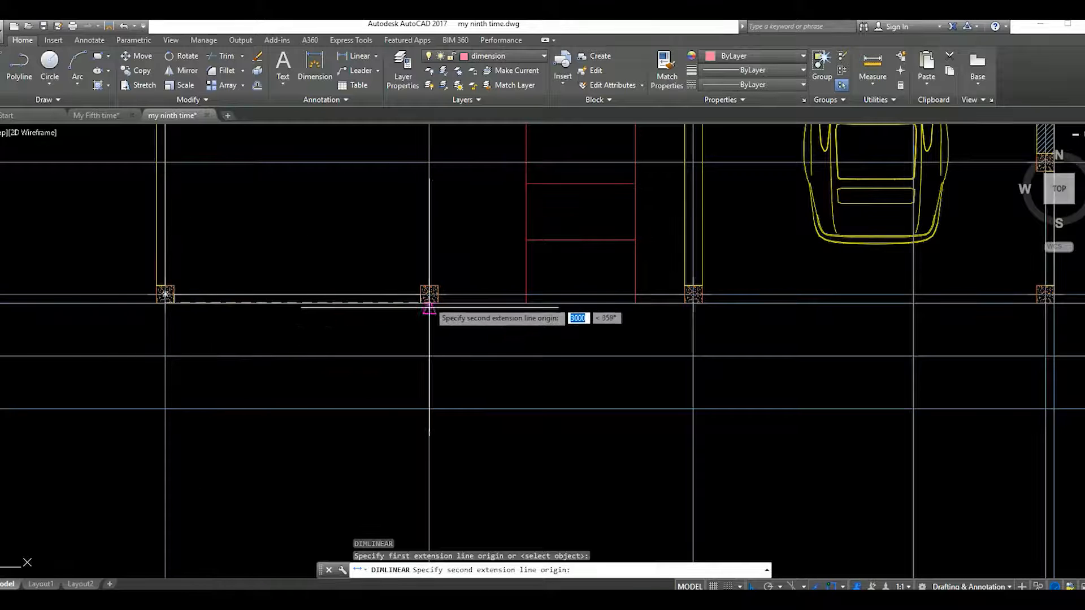
pyautogui.scroll(4, 425, 291)
pyautogui.click(421, 438)
pyautogui.click(421, 439)
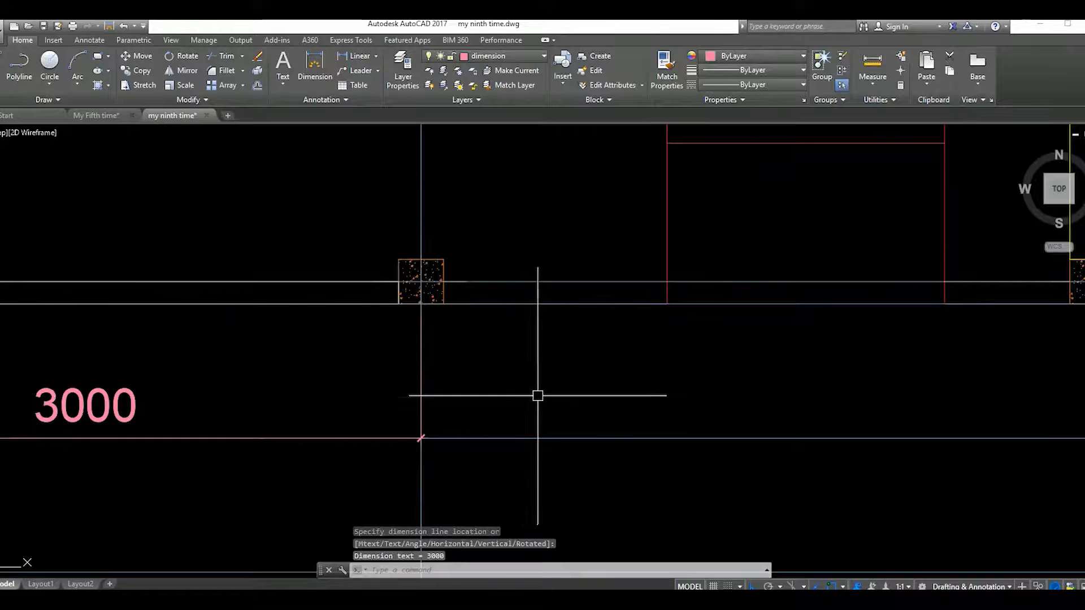
# Continue the front dimension chain from the second porch column through the column beside the entrance steps to the garage's outer column
pyautogui.write('dco')
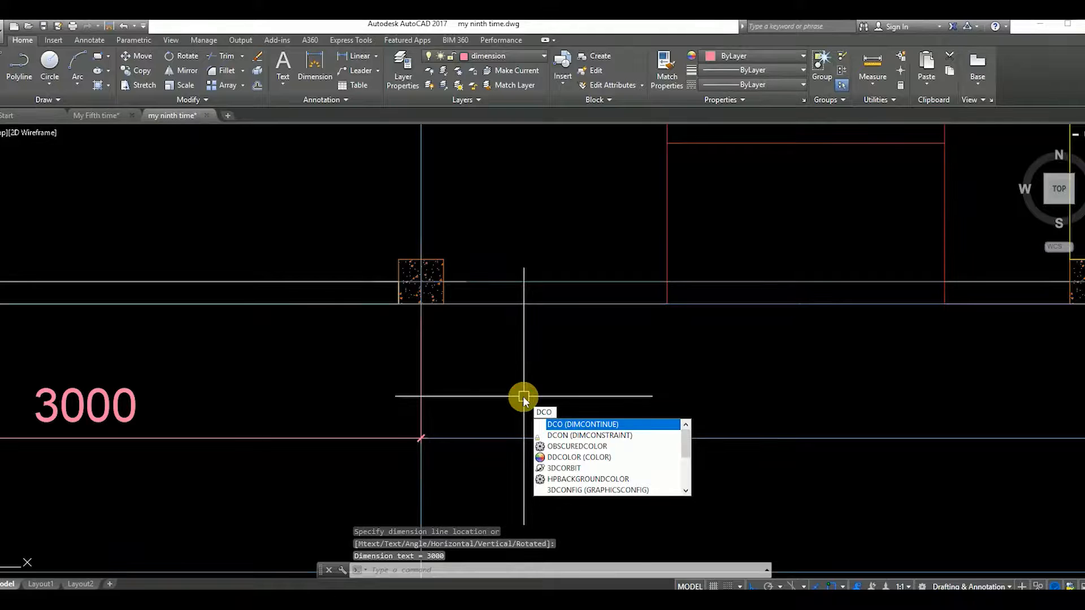
pyautogui.press('Return')
pyautogui.scroll(-3, 523, 370)
pyautogui.scroll(3, 424, 351)
pyautogui.scroll(-1, 593, 430)
pyautogui.moveTo(795, 353); pyautogui.dragTo(580, 351, button='middle')
pyautogui.scroll(3, 657, 327)
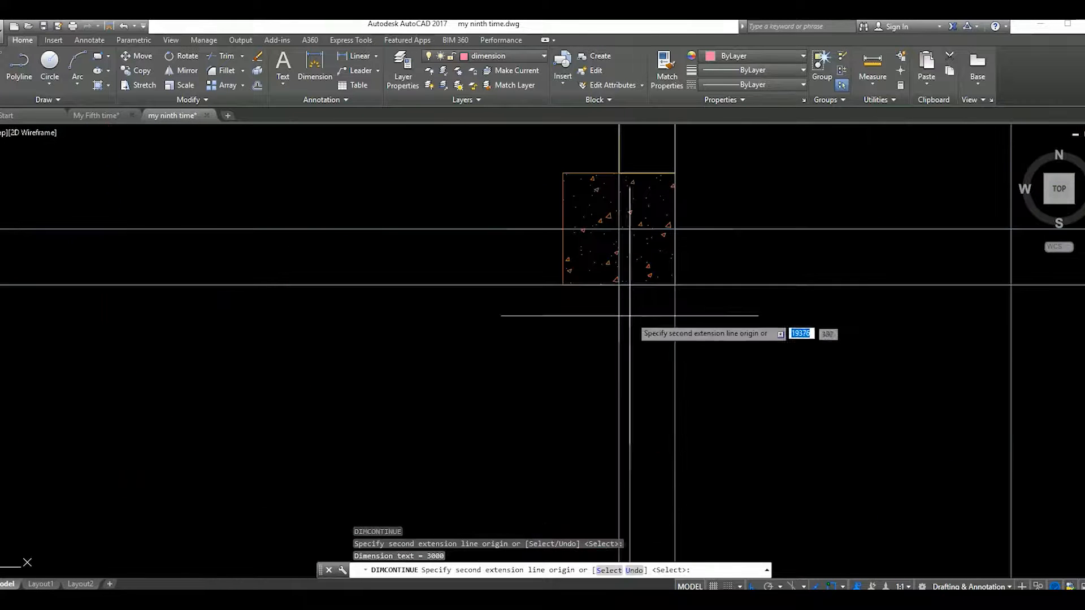
pyautogui.click(618, 286)
pyautogui.scroll(-2, 626, 341)
pyautogui.scroll(-3, 626, 341)
pyautogui.scroll(1, 558, 399)
pyautogui.press('Escape')
# Add an overall linear dimension across the full front of the house, placed on the outer front guide line
pyautogui.write('dii')
pyautogui.press('space')
pyautogui.scroll(5, 338, 369)
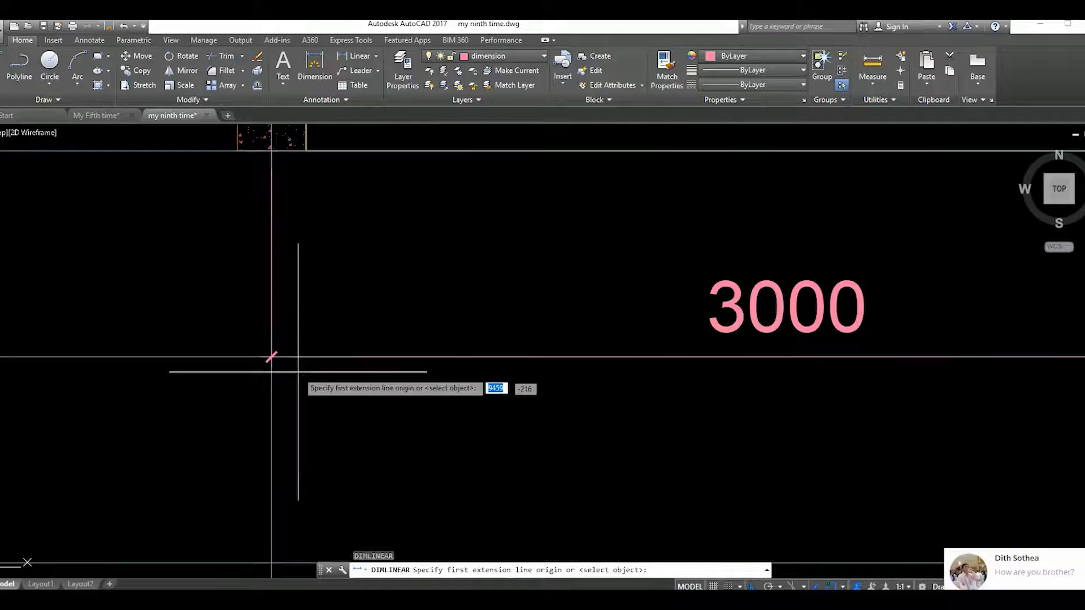
pyautogui.click(271, 356)
pyautogui.scroll(-5, 271, 357)
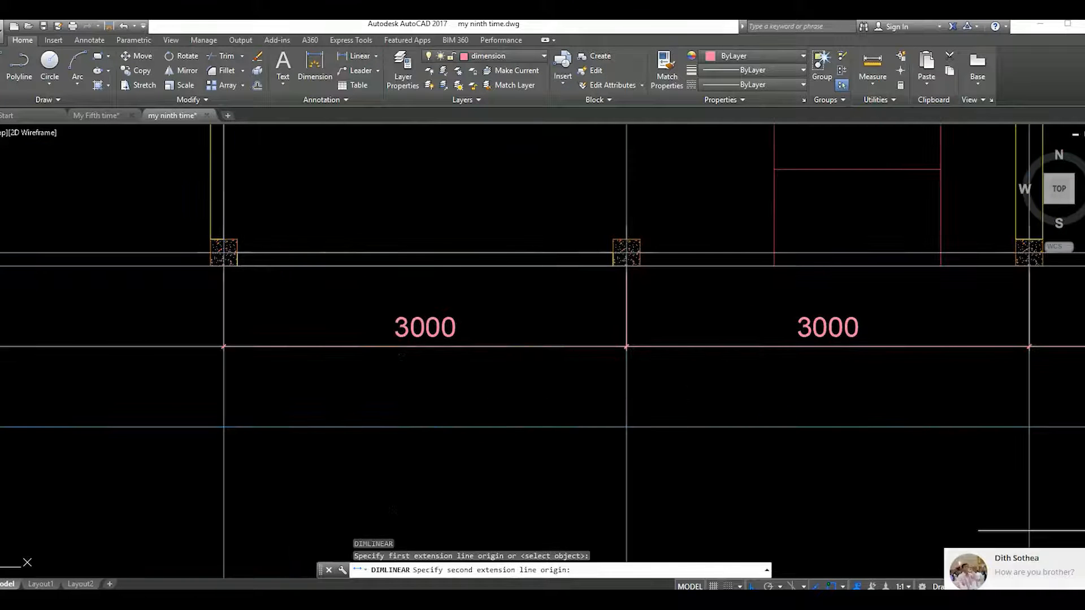
pyautogui.scroll(-2, 932, 390)
pyautogui.scroll(5, 879, 339)
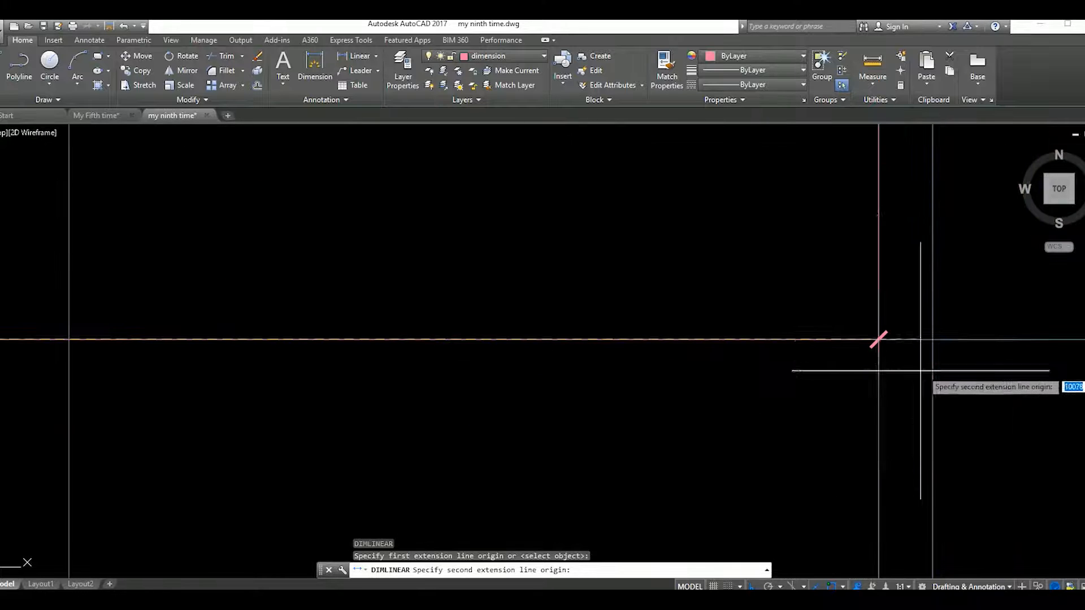
pyautogui.click(879, 339)
pyautogui.scroll(-5, 879, 350)
pyautogui.scroll(3, 887, 444)
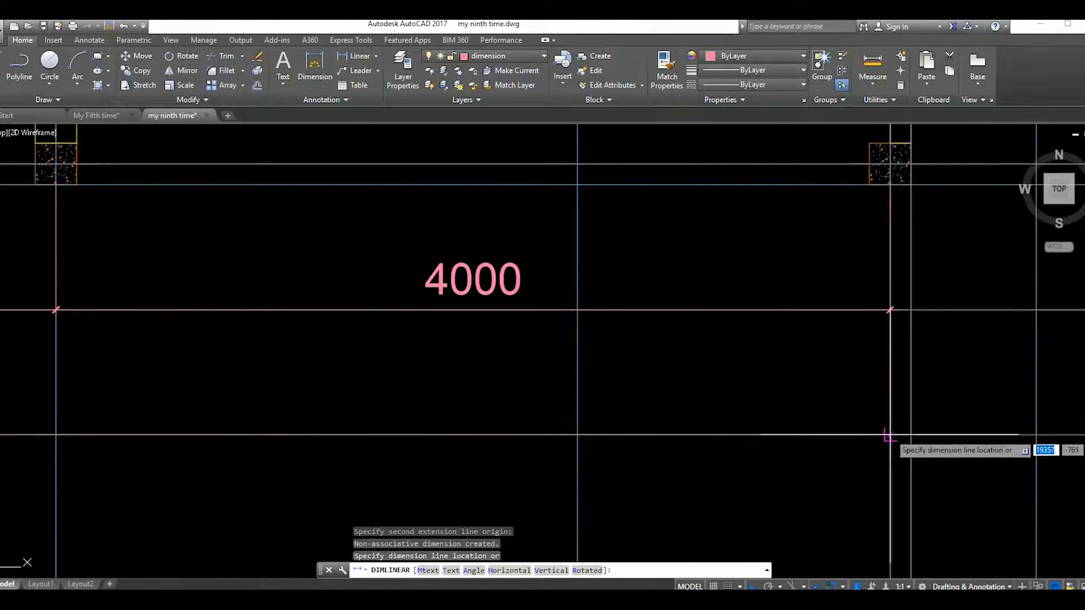
pyautogui.scroll(-3, 842, 423)
pyautogui.moveTo(874, 345)
pyautogui.mouseDown(button='middle')
pyautogui.moveTo(688, 385)
pyautogui.moveTo(673, 401)
pyautogui.moveTo(693, 433)
pyautogui.mouseUp(button='middle')
pyautogui.scroll(-2, 626, 431)
pyautogui.scroll(3, 692, 433)
# Add a linear dimension between the first two columns along the garage side, placed on the inner vertical guide line
pyautogui.write('li')
pyautogui.press('Return')
pyautogui.scroll(5, 697, 441)
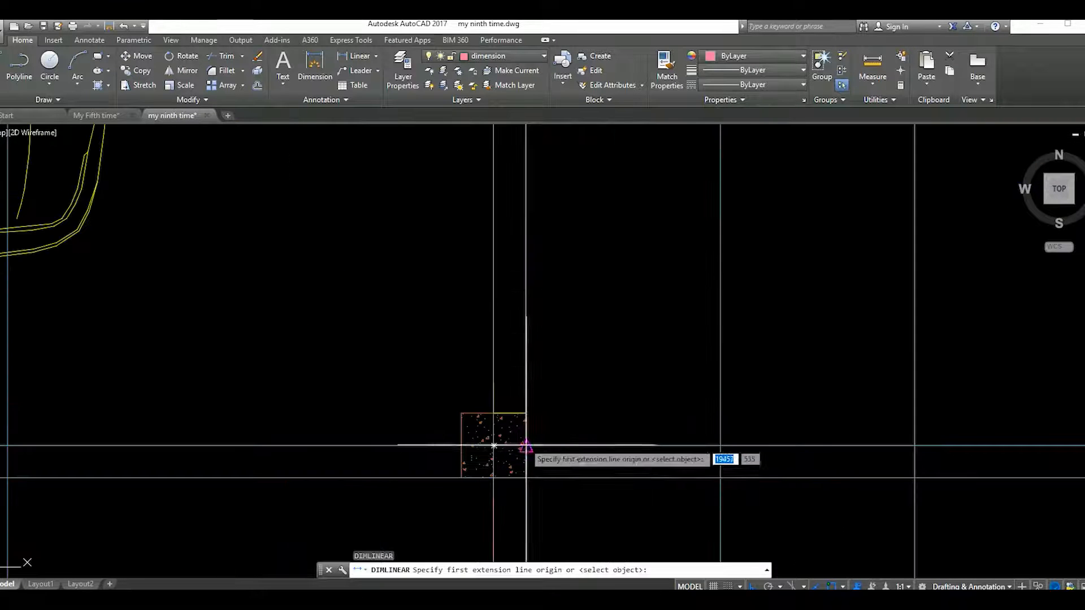
pyautogui.click(525, 446)
pyautogui.scroll(-4, 625, 364)
pyautogui.scroll(8, 571, 339)
pyautogui.click(574, 339)
pyautogui.scroll(-2, 644, 381)
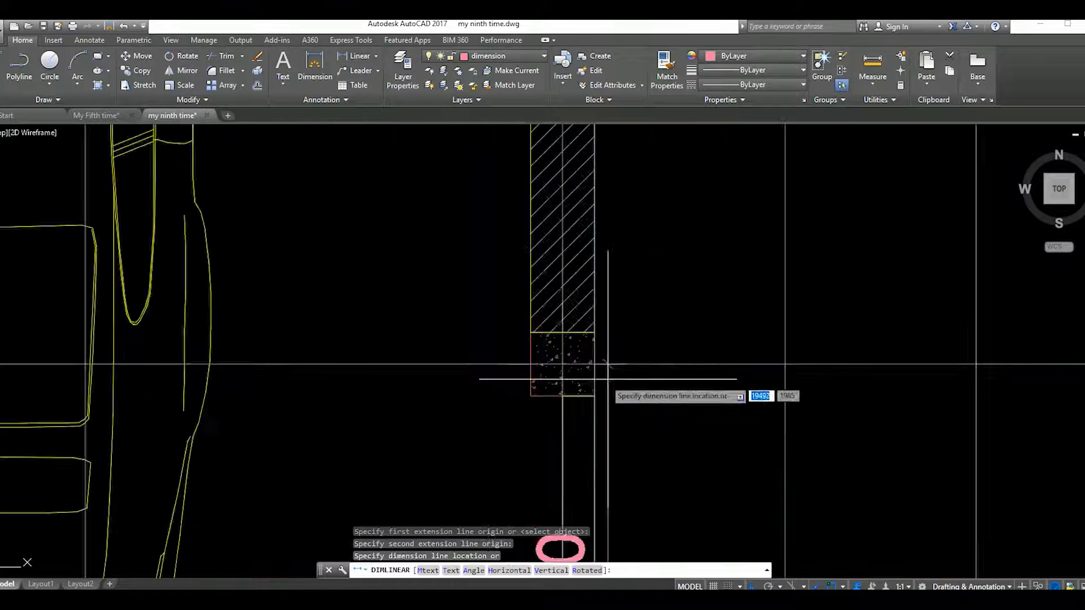
pyautogui.scroll(3, 634, 376)
pyautogui.click(601, 378)
pyautogui.scroll(-4, 610, 362)
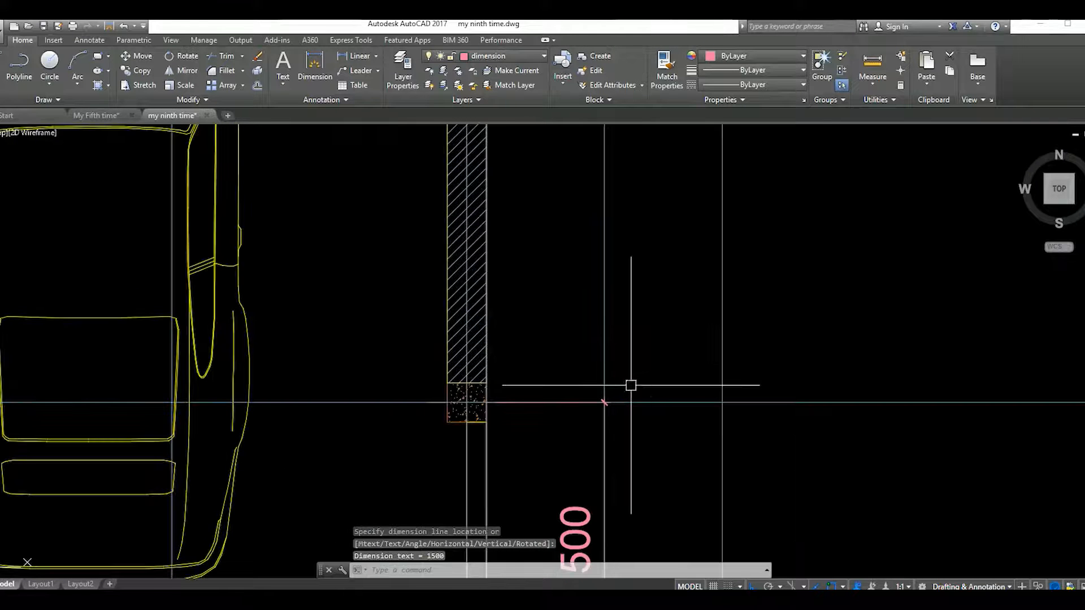
# Continue the garage-side dimension chain toward the rear through the next three horizontal column guide lines
pyautogui.write('o')
pyautogui.press('Return')
pyautogui.scroll(-5, 627, 364)
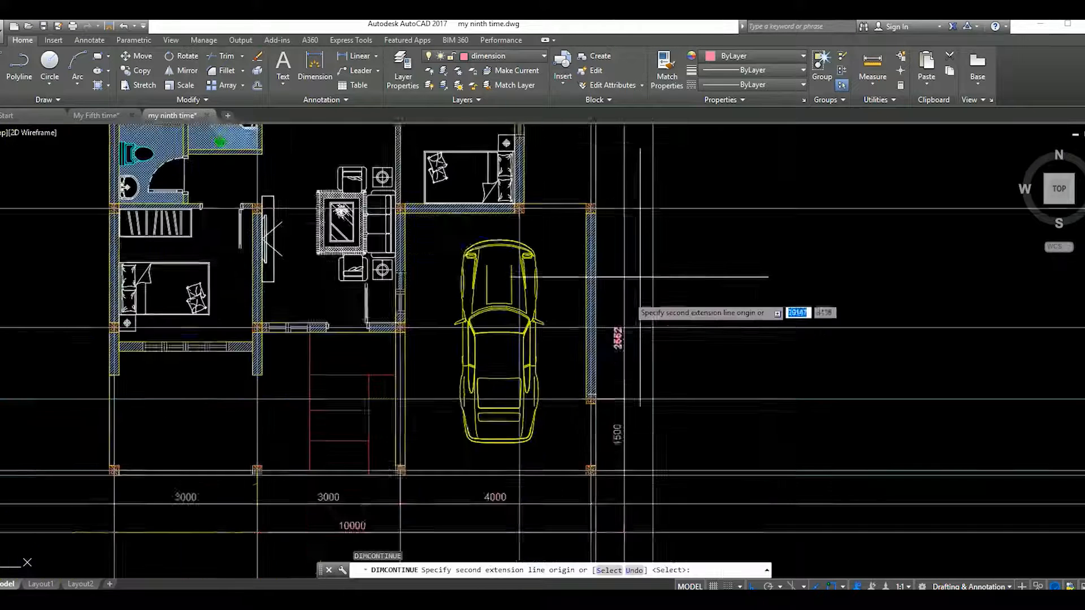
pyautogui.scroll(-2, 616, 345)
pyautogui.scroll(8, 587, 395)
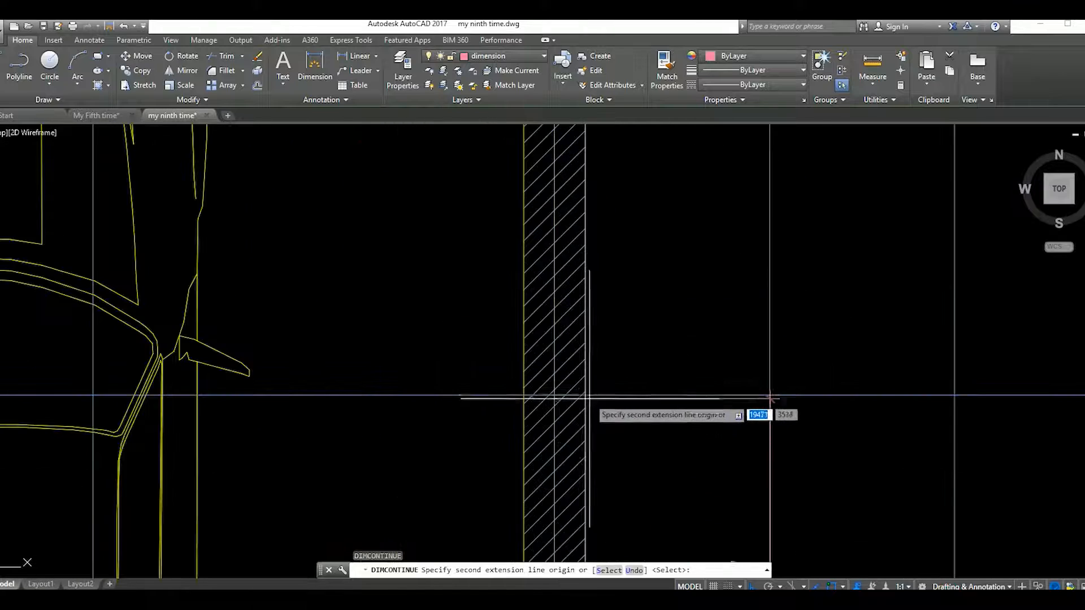
pyautogui.click(586, 394)
pyautogui.scroll(-7, 631, 495)
pyautogui.scroll(8, 624, 345)
pyautogui.click(611, 377)
pyautogui.scroll(-8, 637, 374)
pyautogui.scroll(5, 652, 249)
pyautogui.click(603, 403)
# Extend the garage-side dimension chain through the remaining horizontal guide lines up to the rear edge of the house
pyautogui.scroll(-3, 692, 414)
pyautogui.scroll(5, 680, 315)
pyautogui.click(580, 309)
pyautogui.scroll(-7, 582, 310)
pyautogui.moveTo(672, 421); pyautogui.dragTo(672, 376, button='middle')
pyautogui.scroll(1, 655, 238)
pyautogui.scroll(7, 606, 339)
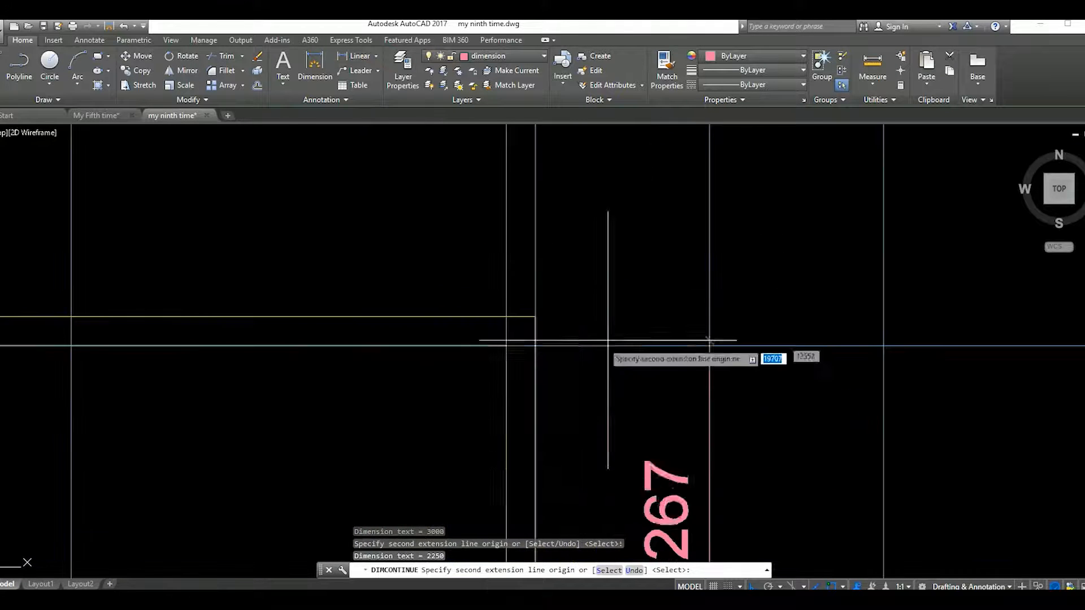
pyautogui.click(535, 344)
pyautogui.scroll(-8, 724, 330)
pyautogui.scroll(2, 668, 317)
pyautogui.press('Escape')
# Add an overall linear dimension for the full depth of the house, placed on the outer vertical guide line
pyautogui.scroll(-4, 666, 356)
pyautogui.scroll(5, 637, 368)
pyautogui.write('dli')
pyautogui.press('Return')
pyautogui.scroll(6, 651, 394)
pyautogui.scroll(-5, 636, 421)
pyautogui.click(593, 411)
pyautogui.scroll(5, 642, 412)
pyautogui.scroll(-3, 661, 232)
pyautogui.scroll(3, 645, 337)
pyautogui.scroll(-4, 642, 322)
pyautogui.scroll(8, 593, 308)
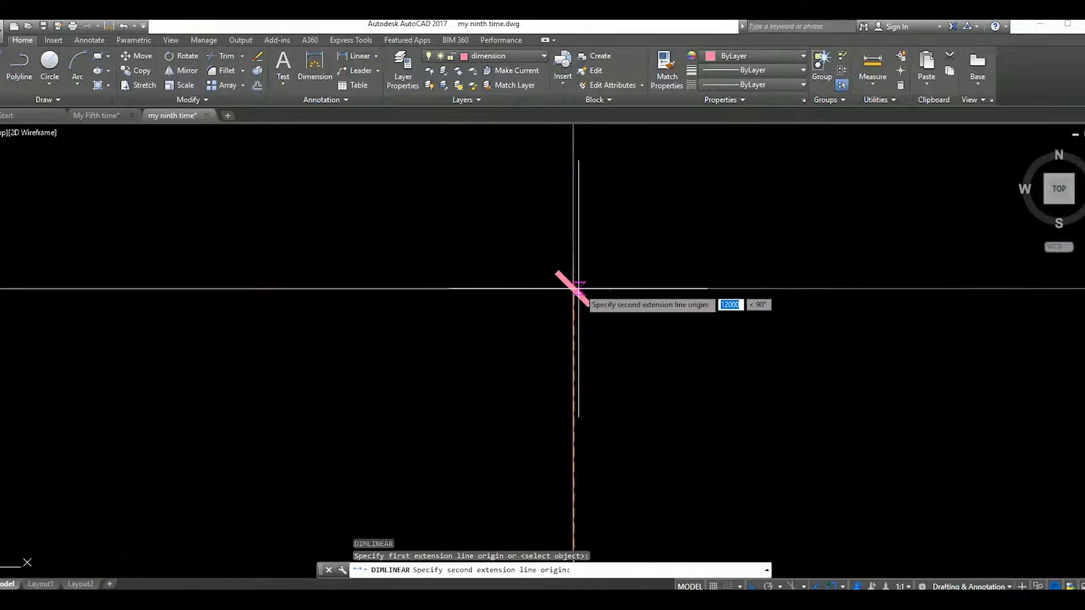
pyautogui.click(574, 289)
pyautogui.scroll(-4, 618, 308)
pyautogui.moveTo(697, 320); pyautogui.dragTo(579, 320, button='middle')
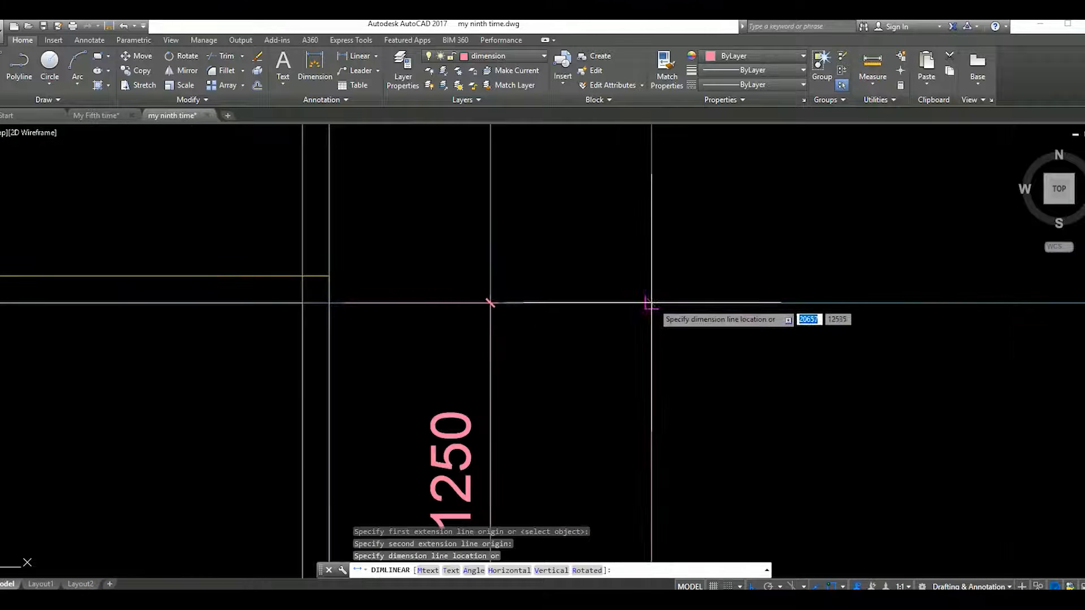
pyautogui.scroll(-7, 642, 367)
pyautogui.click(618, 373)
# Delete all the horizontal and vertical construction lines used as dimension guides
pyautogui.scroll(-3, 575, 338)
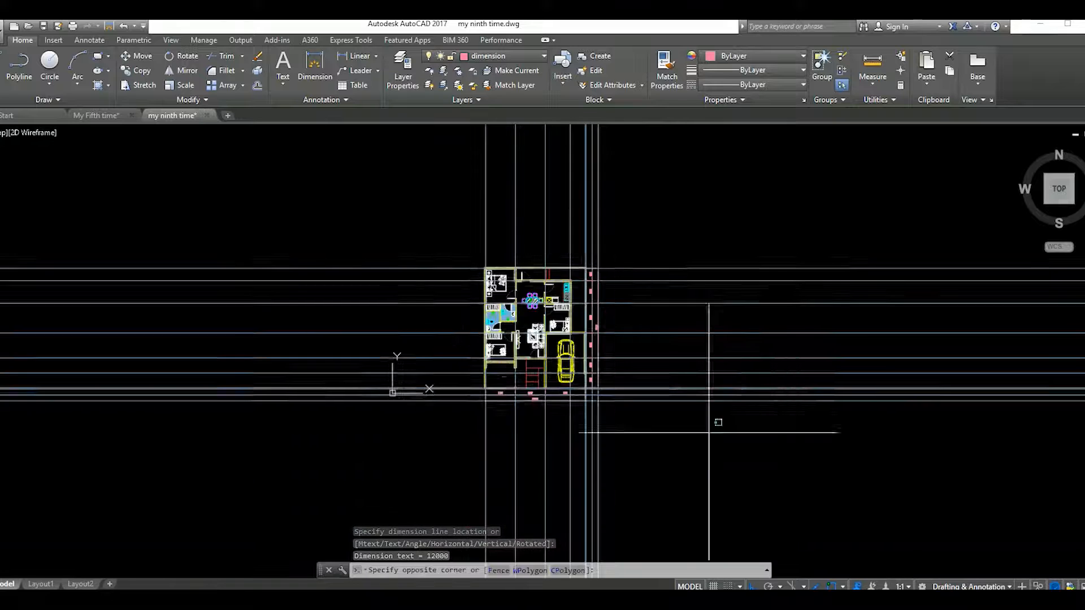
pyautogui.click(726, 245)
pyautogui.click(654, 218)
pyautogui.click(673, 470)
pyautogui.press('Delete')
pyautogui.scroll(3, 460, 387)
pyautogui.scroll(-1, 473, 407)
pyautogui.scroll(3, 497, 399)
pyautogui.scroll(-3, 526, 394)
pyautogui.moveTo(526, 394); pyautogui.dragTo(531, 384, button='middle')
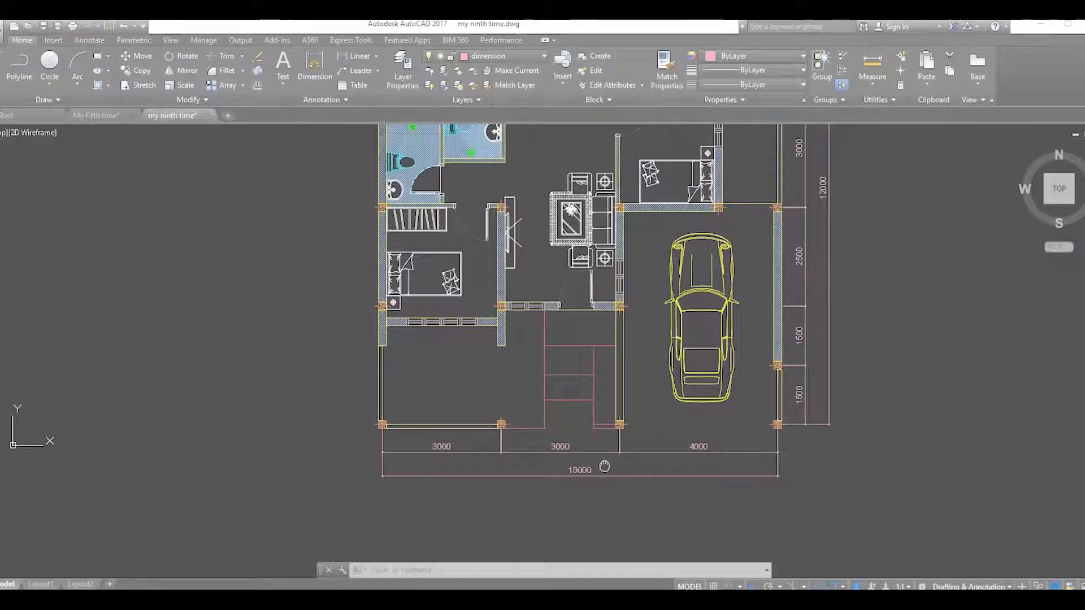
# Draw a circle with a radius of about 222 centred on the end of the leftmost extension line of the overall front dimension
pyautogui.scroll(5, 516, 484)
pyautogui.scroll(-4, 417, 435)
pyautogui.scroll(4, 441, 460)
pyautogui.scroll(4, 337, 414)
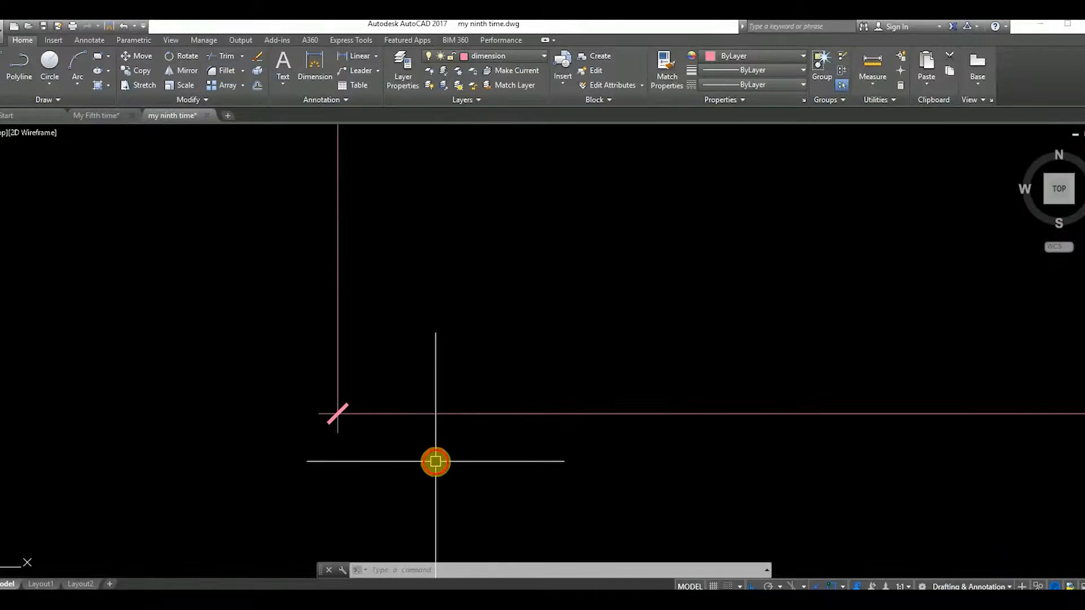
pyautogui.write('c')
pyautogui.press('Return')
pyautogui.click(338, 432)
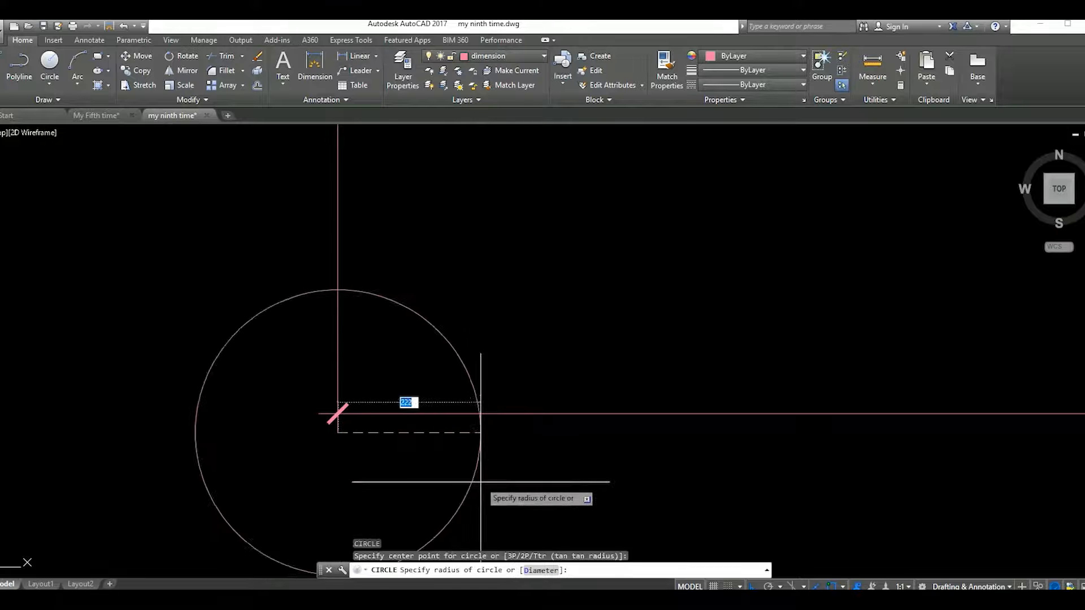
pyautogui.click(480, 435)
# Move the circle straight down so it sits just below the end of the extension line
pyautogui.scroll(-6, 418, 435)
pyautogui.click(445, 444)
pyautogui.click(418, 459)
pyautogui.write('m')
pyautogui.press('Return')
pyautogui.click(394, 418)
pyautogui.click(395, 461)
# Offset the circle outward by 50
pyautogui.click(497, 480)
pyautogui.click(420, 461)
pyautogui.write('o')
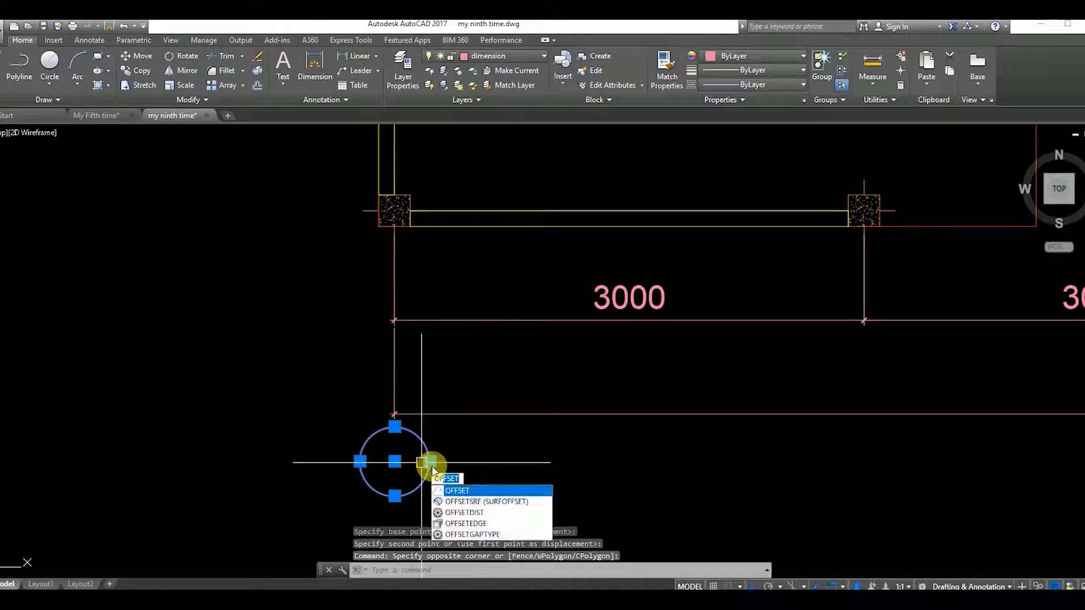
pyautogui.press('Return')
pyautogui.press('Return')
pyautogui.press('Return')
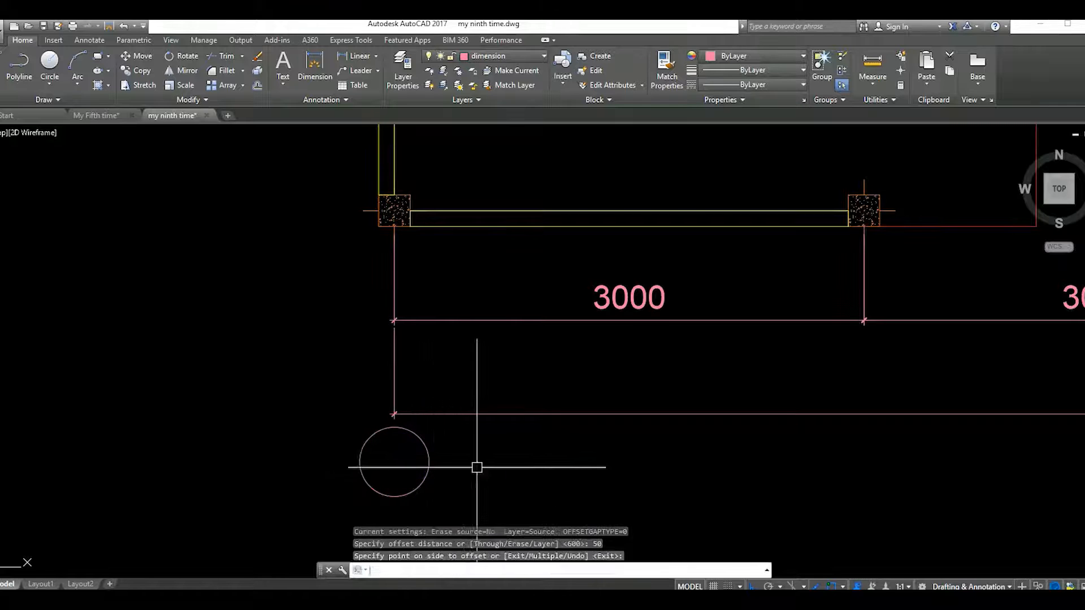
pyautogui.write('o')
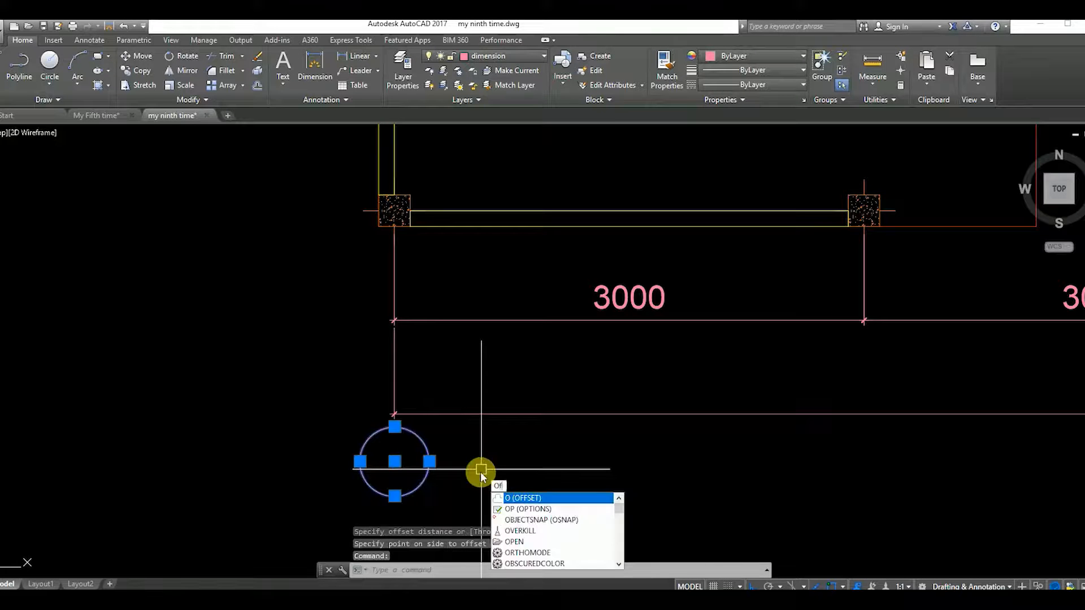
pyautogui.press('Return')
pyautogui.press('Return')
pyautogui.click(481, 473)
pyautogui.press('Escape')
# Offset the larger of the two circles outward by 100
pyautogui.write('o')
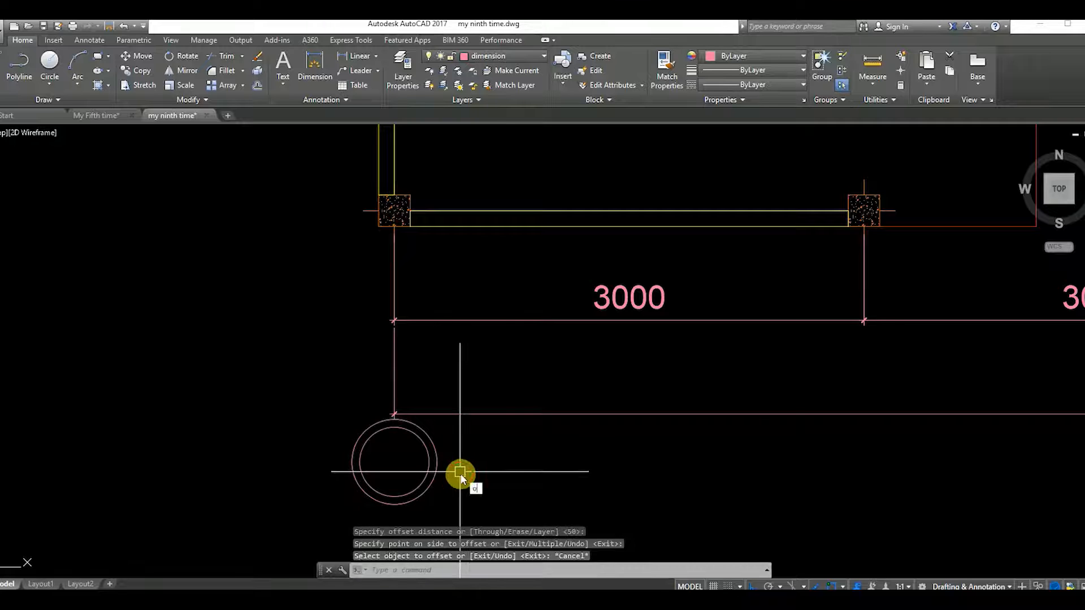
pyautogui.press('Return')
pyautogui.write('1')
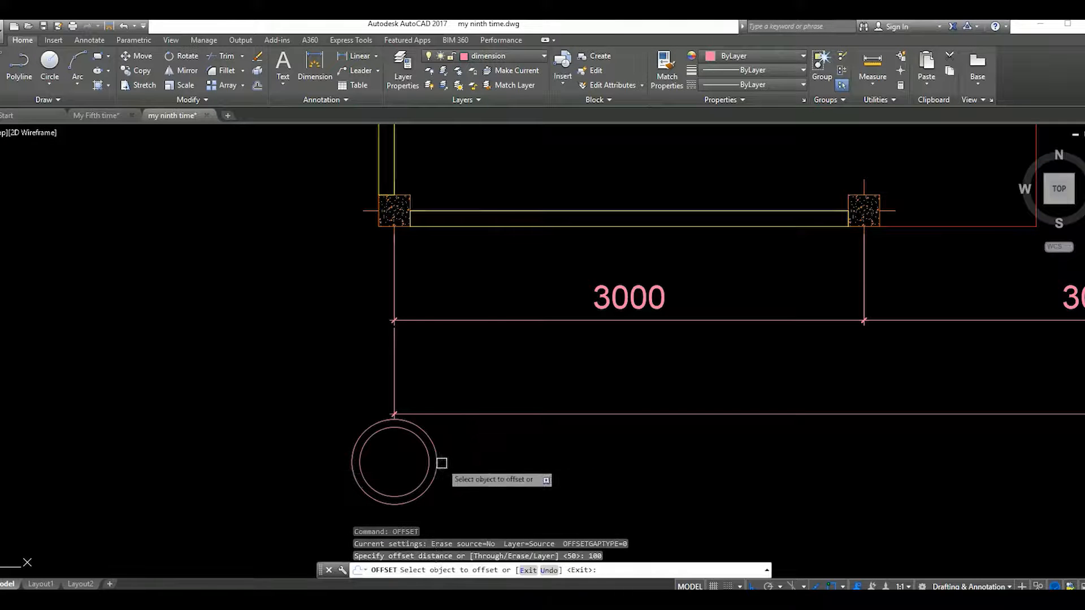
pyautogui.click(436, 462)
pyautogui.click(498, 476)
pyautogui.press('Escape')
# Move the three concentric circles straight down, clear of the overall front dimension line
pyautogui.scroll(-2, 504, 314)
pyautogui.moveTo(509, 452); pyautogui.dragTo(395, 390)
pyautogui.write('m')
pyautogui.press('Return')
pyautogui.click(488, 423)
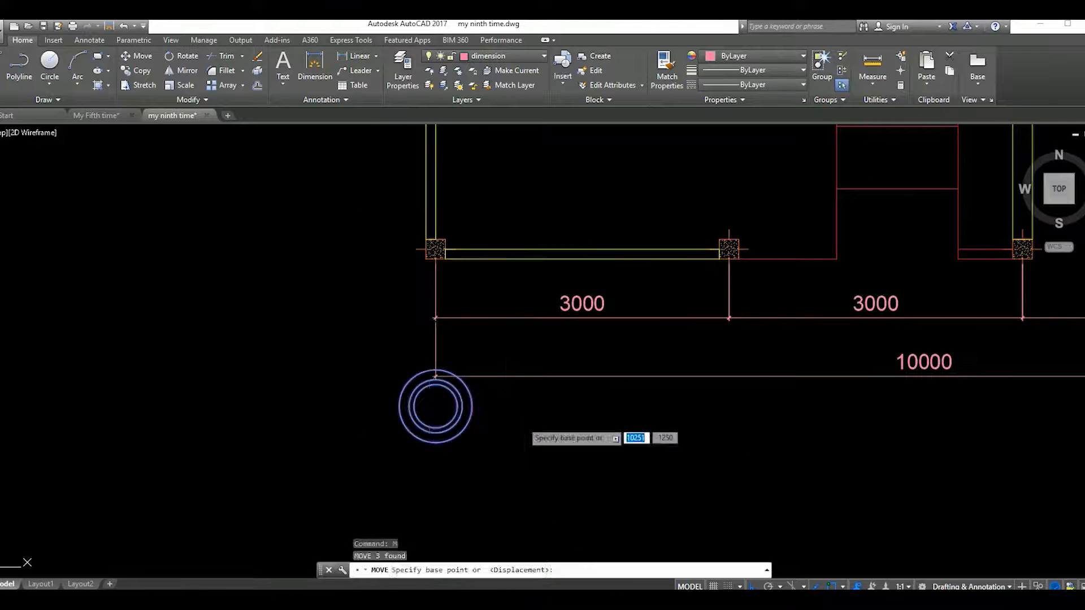
pyautogui.click(515, 456)
# Draw short lines joining the middle and outer circles at their top and right quadrant points
pyautogui.scroll(4, 438, 421)
pyautogui.write('l')
pyautogui.press('Return')
pyautogui.click(429, 410)
pyautogui.click(429, 384)
pyautogui.moveTo(526, 452)
pyautogui.mouseDown(button='middle')
pyautogui.moveTo(530, 407)
pyautogui.moveTo(550, 376)
pyautogui.mouseUp(button='middle')
pyautogui.press('Return')
pyautogui.press('Return')
pyautogui.click(525, 431)
pyautogui.press('Return')
# Draw short lines joining the middle and outer circles at their bottom and left quadrant points
pyautogui.press('Return')
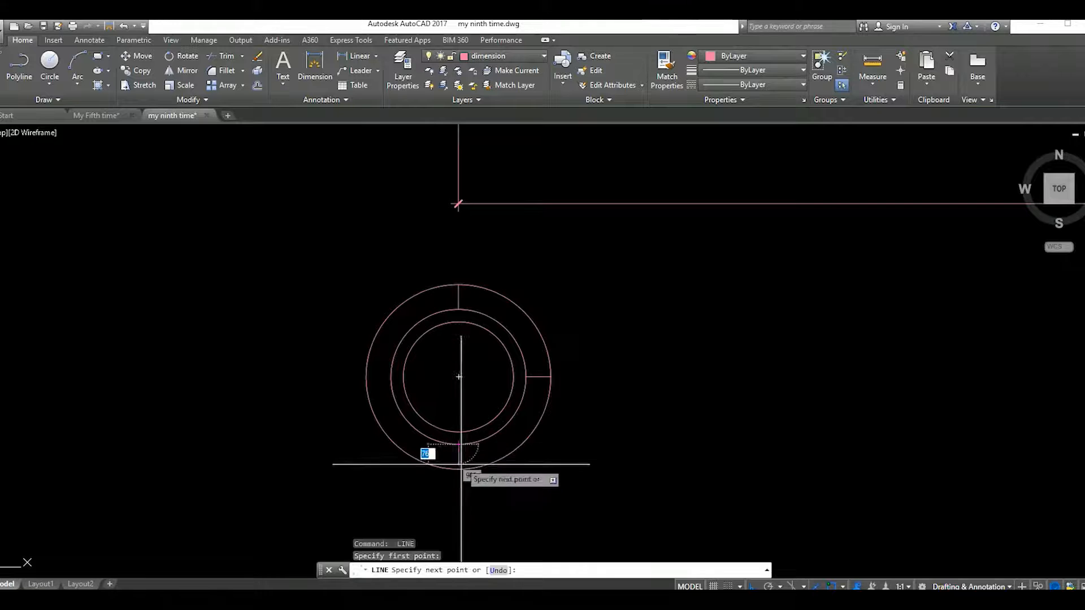
pyautogui.click(459, 445)
pyautogui.press('Return')
pyautogui.press('Return')
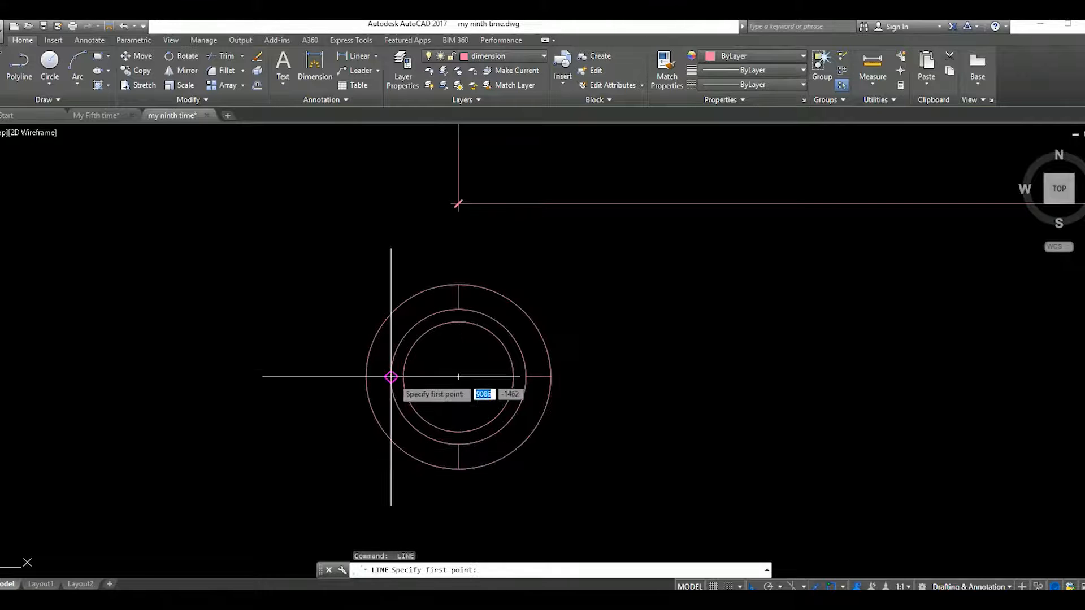
pyautogui.click(366, 377)
pyautogui.press('Escape')
# Erase the outermost circle of the marker, keeping the two inner circles and the four short tick lines
pyautogui.click(552, 452)
pyautogui.click(521, 441)
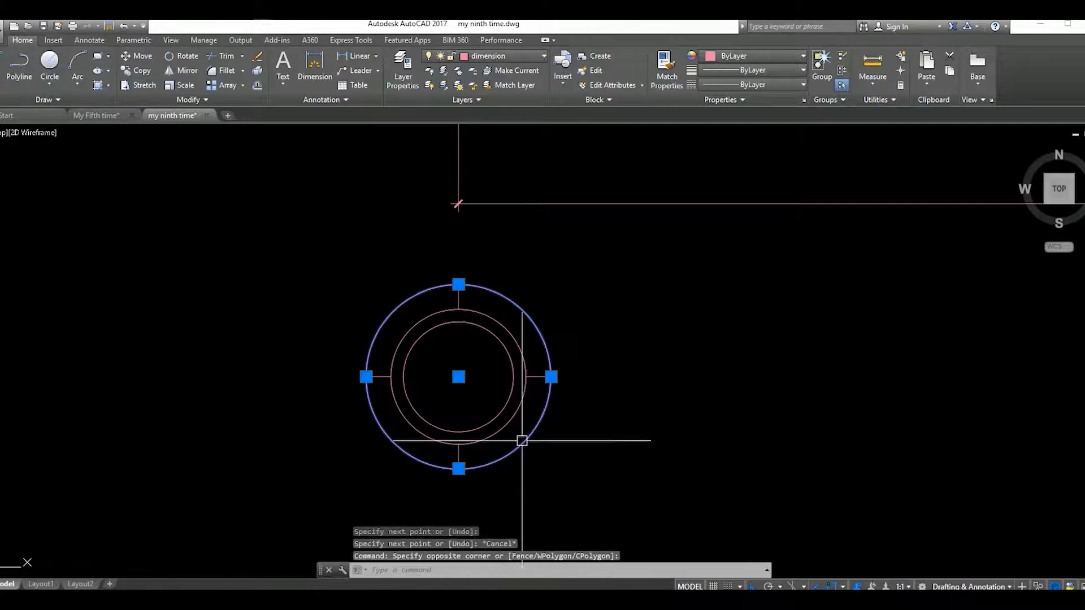
pyautogui.press('e')
pyautogui.press('Return')
# Move the circles and tick lines straight up so the top tick meets the left end of the overall front dimension line
pyautogui.scroll(-4, 544, 456)
pyautogui.moveTo(544, 458); pyautogui.dragTo(529, 450, button='middle')
pyautogui.click(415, 372)
pyautogui.click(565, 441)
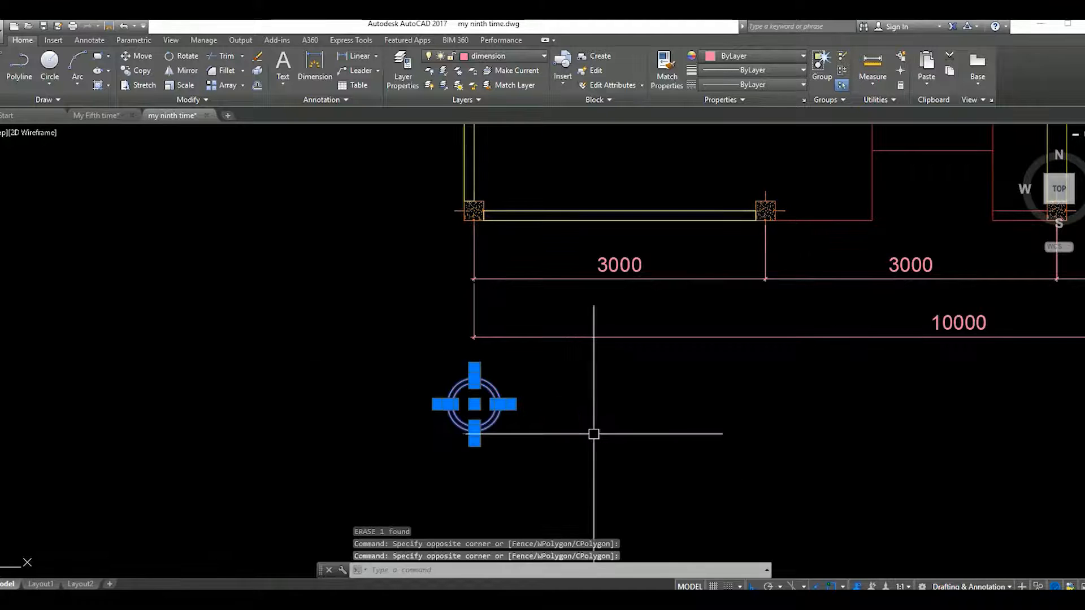
pyautogui.press('m')
pyautogui.press('Return')
pyautogui.scroll(3, 457, 375)
pyautogui.click(448, 378)
pyautogui.scroll(2, 448, 212)
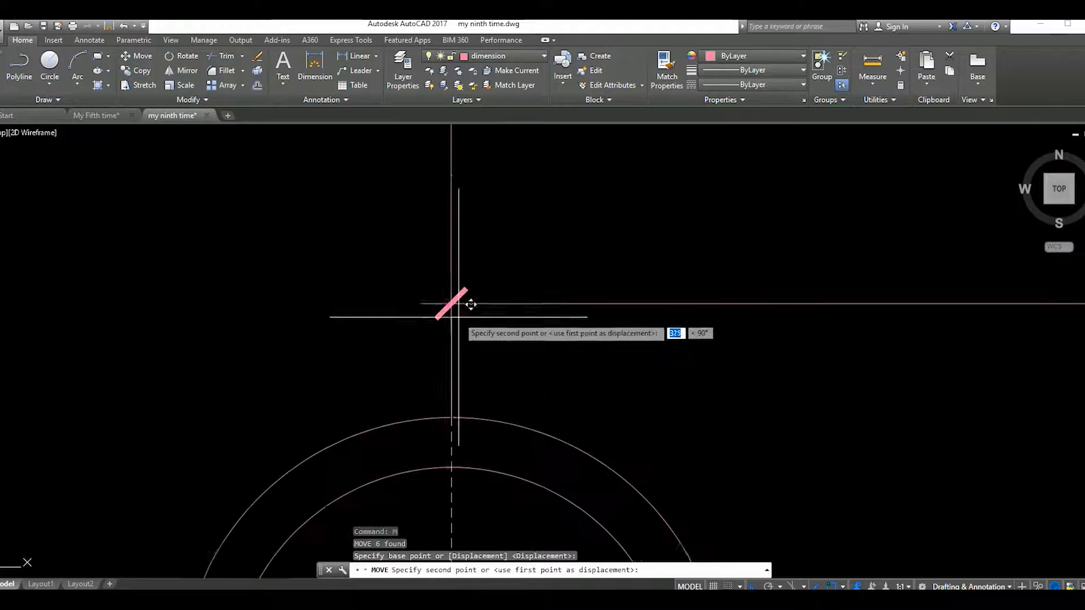
pyautogui.click(451, 302)
# Add multiline text reading A at height 300 beside the circular marker
pyautogui.scroll(-4, 452, 305)
pyautogui.moveTo(496, 344)
pyautogui.mouseDown(button='middle')
pyautogui.moveTo(532, 404)
pyautogui.moveTo(518, 336)
pyautogui.mouseUp(button='middle')
pyautogui.write('mt')
pyautogui.press('Return')
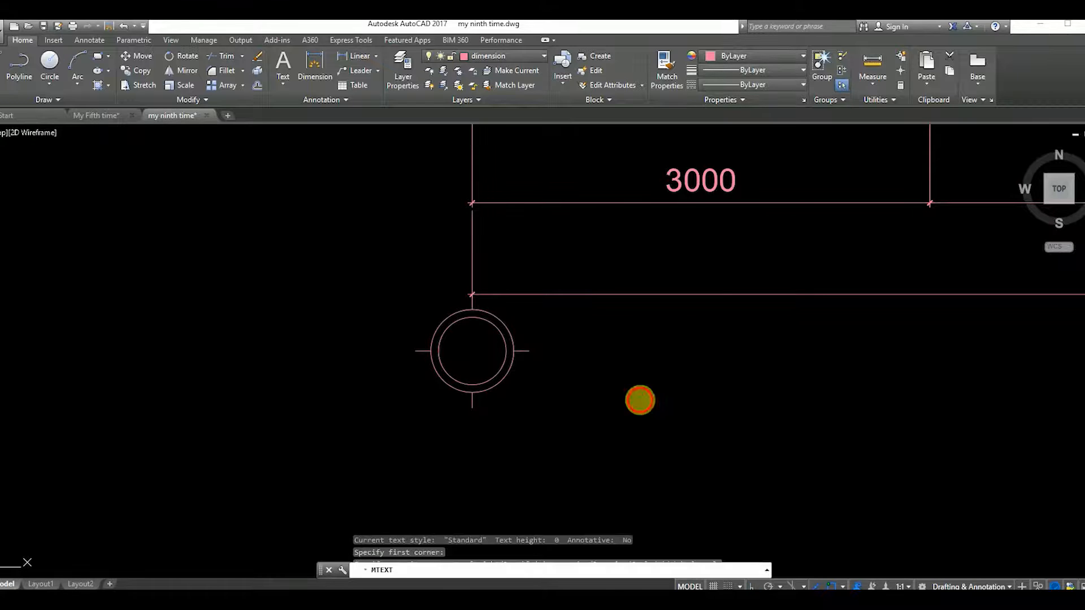
pyautogui.click(554, 338)
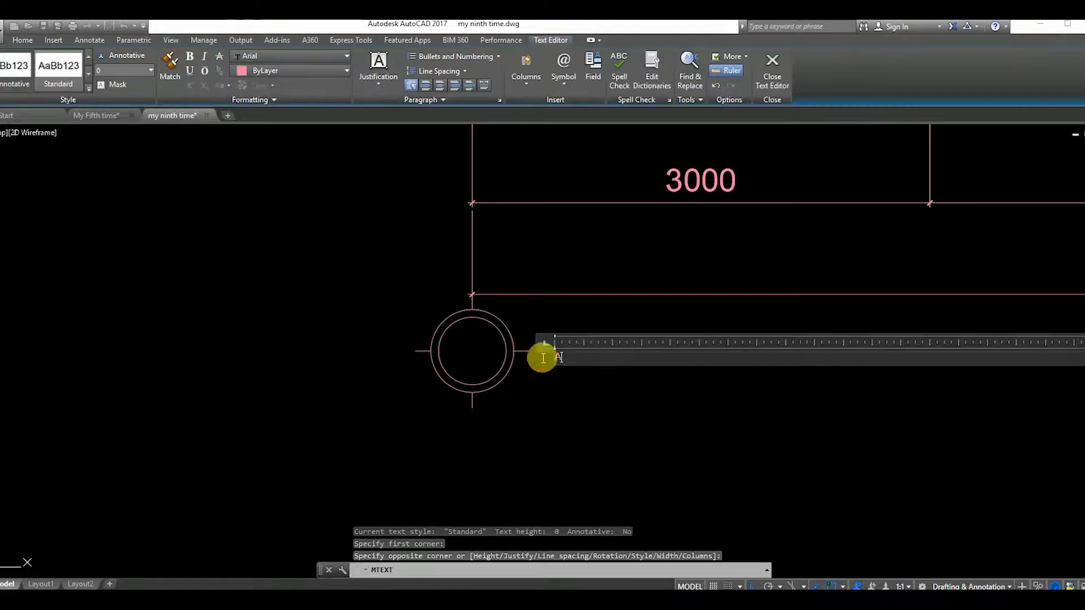
pyautogui.write('3')
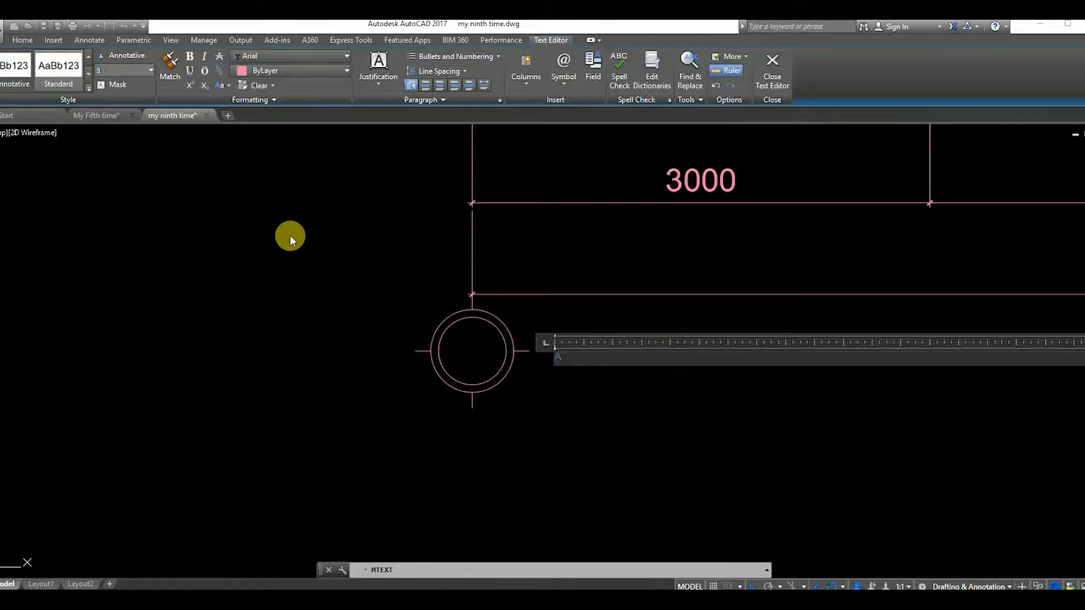
pyautogui.write('00')
pyautogui.press('Return')
pyautogui.click(494, 291)
# Move the letter A across and up into the centre of the circular marker
pyautogui.scroll(-2, 525, 333)
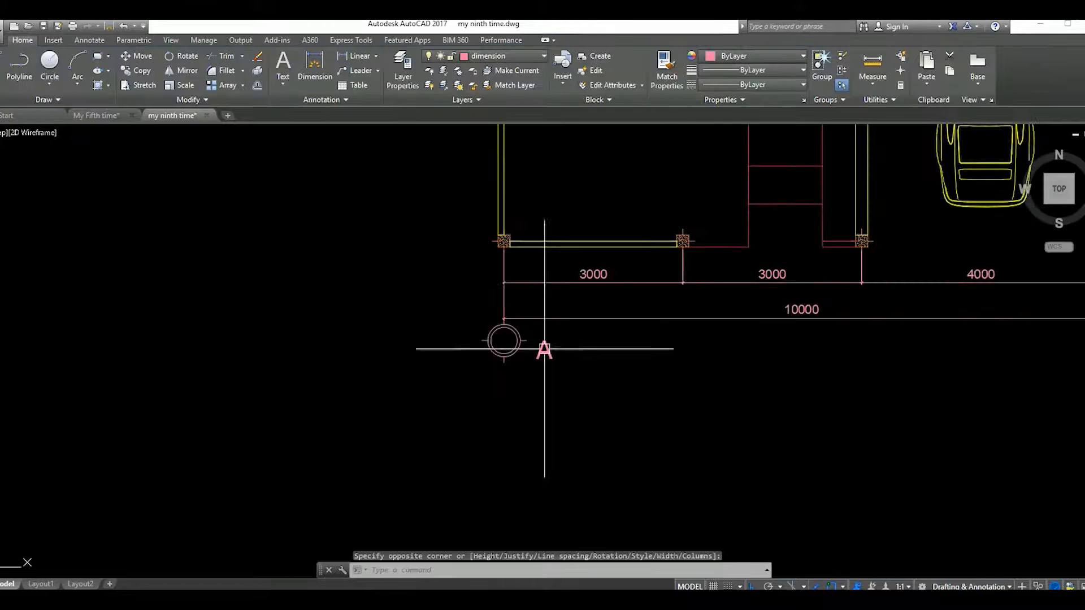
pyautogui.scroll(3, 550, 350)
pyautogui.click(550, 351)
pyautogui.press('m')
pyautogui.press('Return')
pyautogui.click(614, 377)
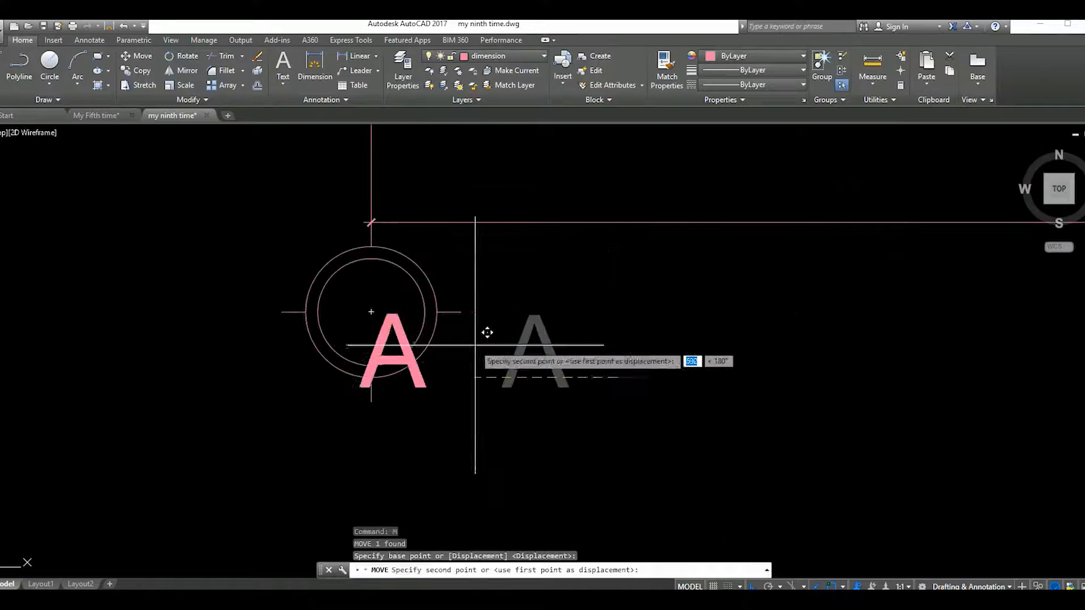
pyautogui.click(419, 386)
pyautogui.click(400, 384)
pyautogui.write('m')
pyautogui.press('Return')
pyautogui.click(470, 443)
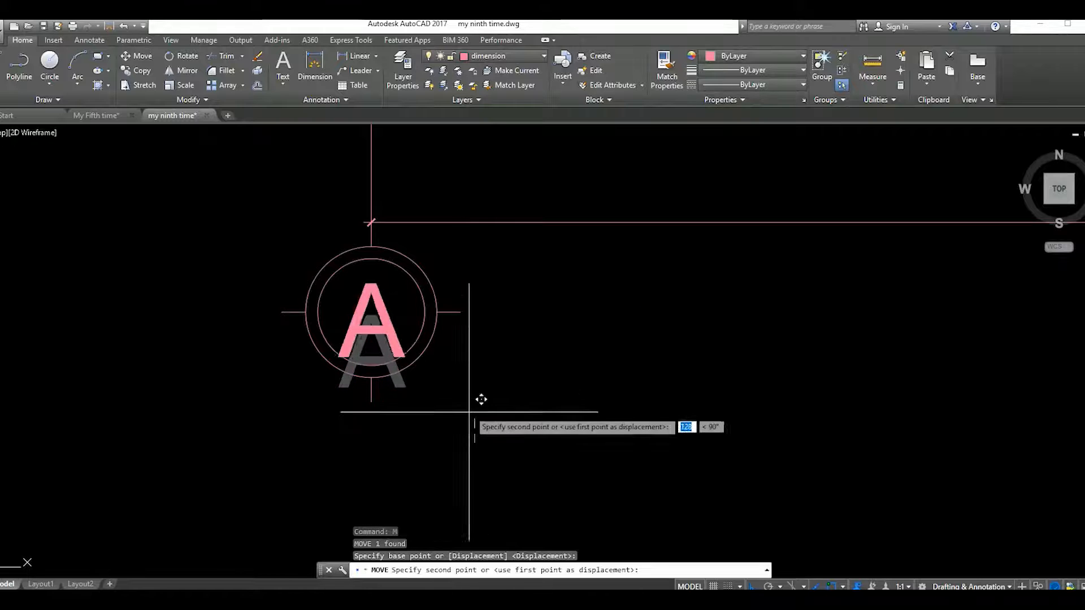
pyautogui.click(476, 403)
# Copy the complete A marker from the first front dimension point to the second column's extension line
pyautogui.scroll(-2, 498, 405)
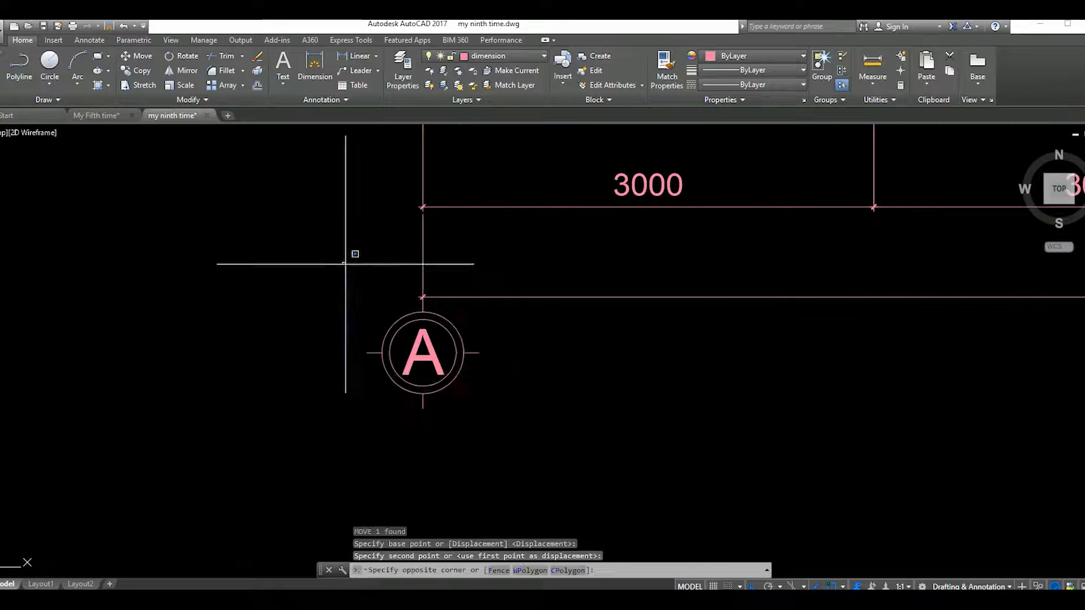
pyautogui.click(342, 262)
pyautogui.click(527, 433)
pyautogui.write('co')
pyautogui.press('Return')
pyautogui.scroll(5, 420, 209)
pyautogui.click(359, 229)
pyautogui.scroll(-4, 384, 249)
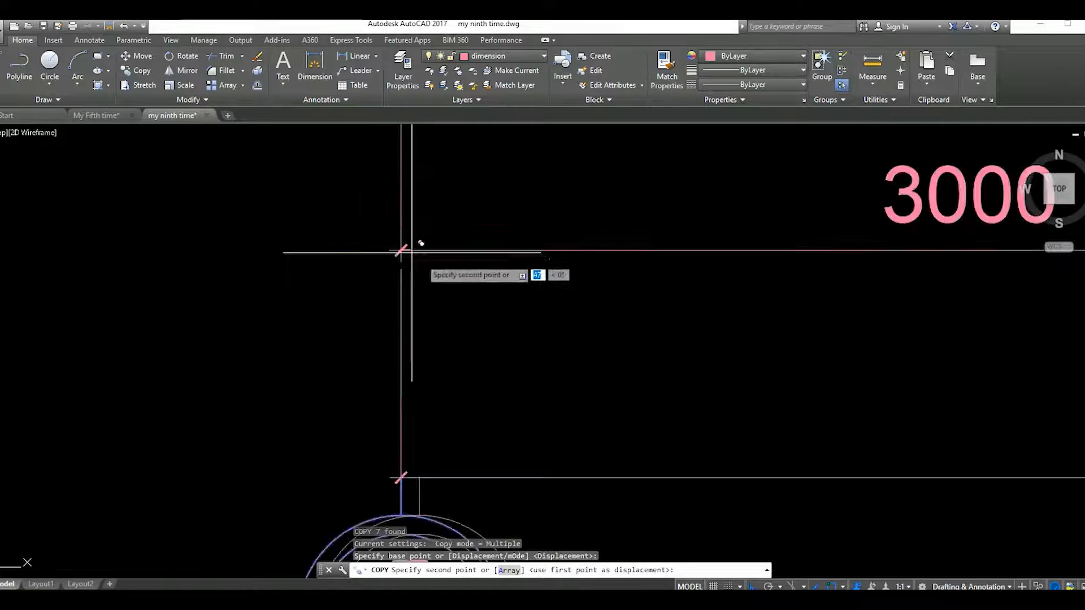
pyautogui.scroll(4, 370, 251)
pyautogui.click(359, 261)
# Place two more marker copies at the third and fourth column extension lines of the front dimensions
pyautogui.scroll(-3, 361, 260)
pyautogui.scroll(4, 392, 259)
pyautogui.scroll(4, 651, 245)
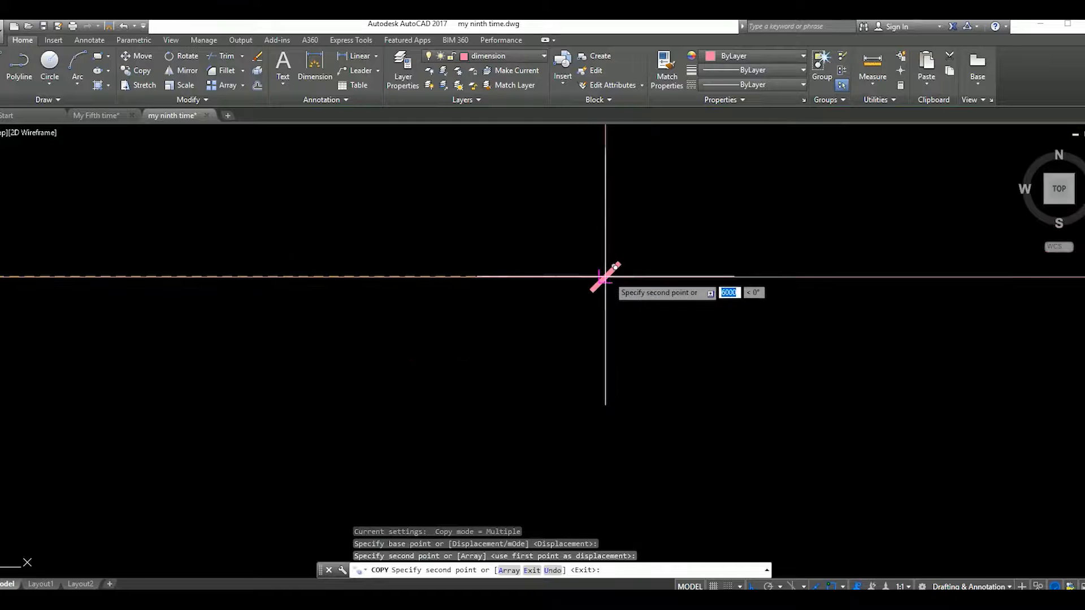
pyautogui.click(605, 276)
pyautogui.scroll(-5, 478, 276)
pyautogui.moveTo(635, 308); pyautogui.dragTo(187, 298, button='middle')
pyautogui.scroll(5, 617, 235)
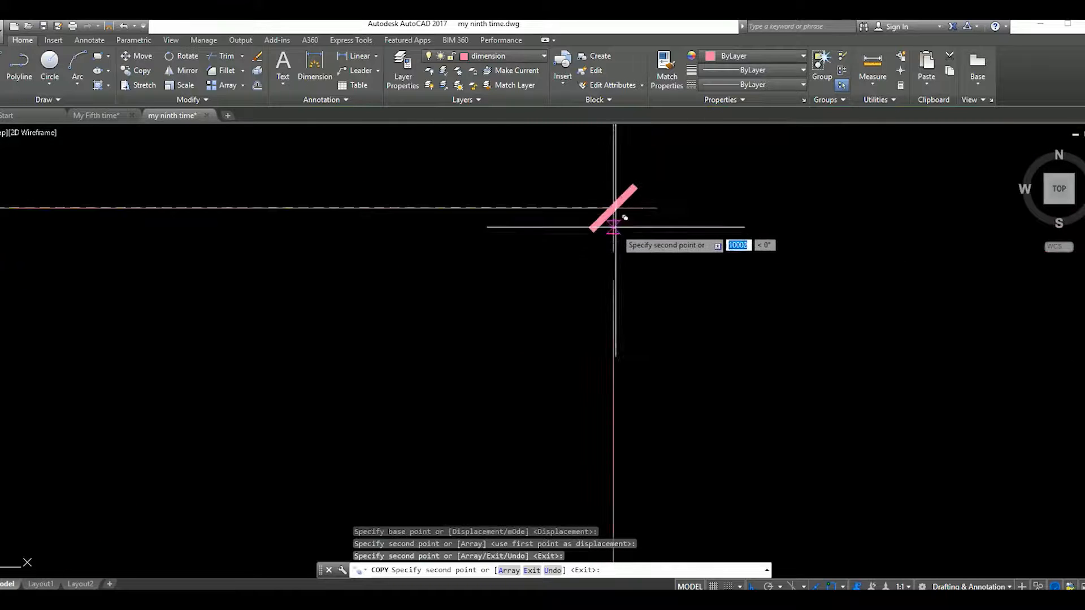
pyautogui.scroll(-4, 619, 231)
pyautogui.click(589, 237)
pyautogui.scroll(-7, 637, 262)
pyautogui.moveTo(685, 246); pyautogui.dragTo(675, 270, button='middle')
pyautogui.press('Escape')
# Copy the last front marker to the lower end of the overall side dimension, with its left tick touching the line
pyautogui.scroll(4, 644, 322)
pyautogui.click(565, 274)
pyautogui.click(672, 382)
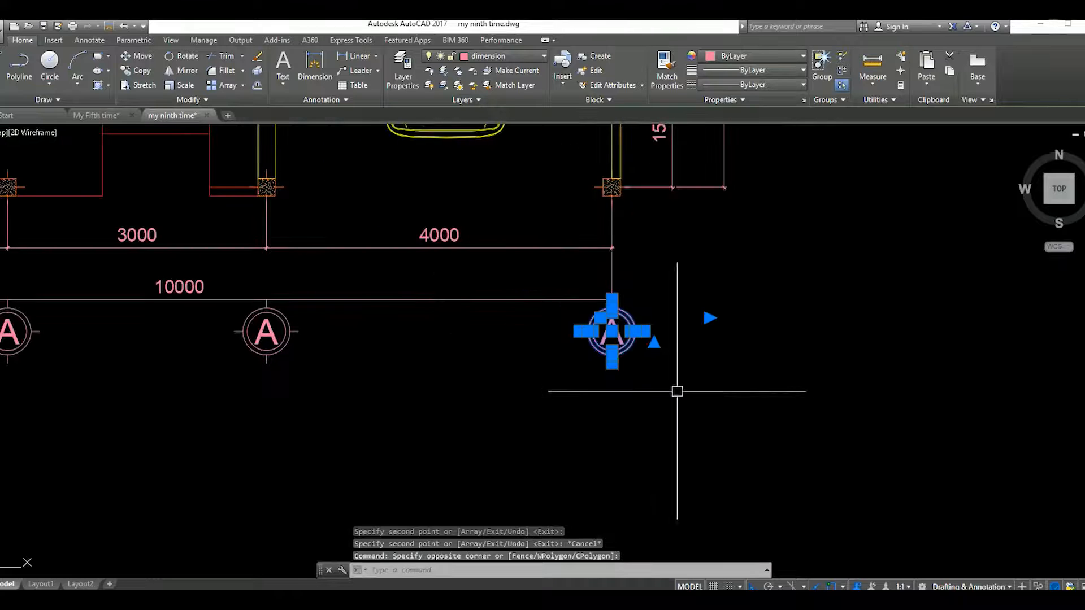
pyautogui.write('co')
pyautogui.press('Return')
pyautogui.click(611, 332)
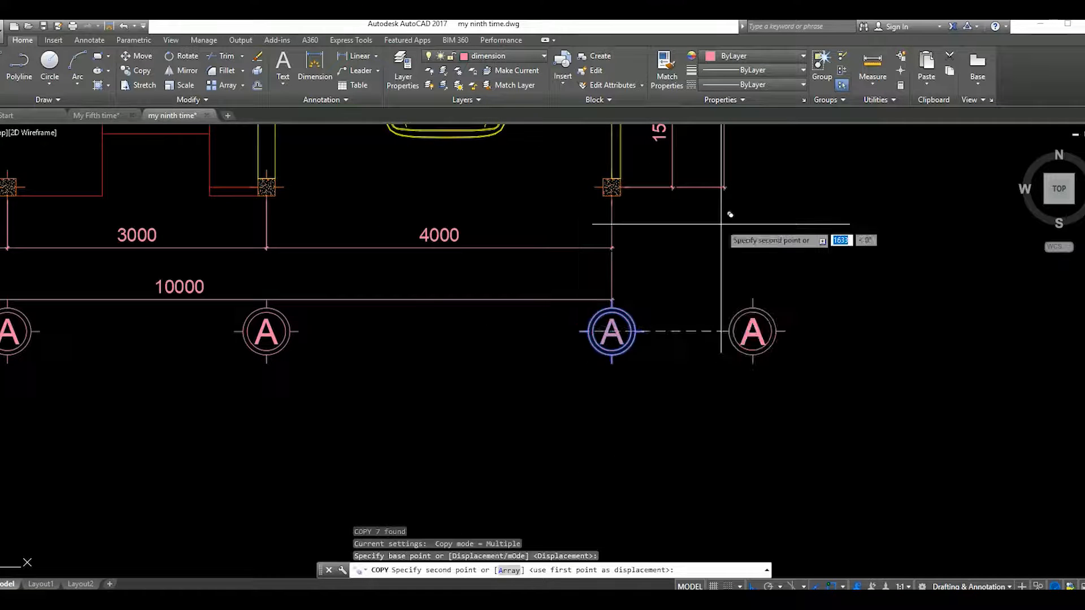
pyautogui.scroll(8, 582, 300)
pyautogui.scroll(-10, 566, 299)
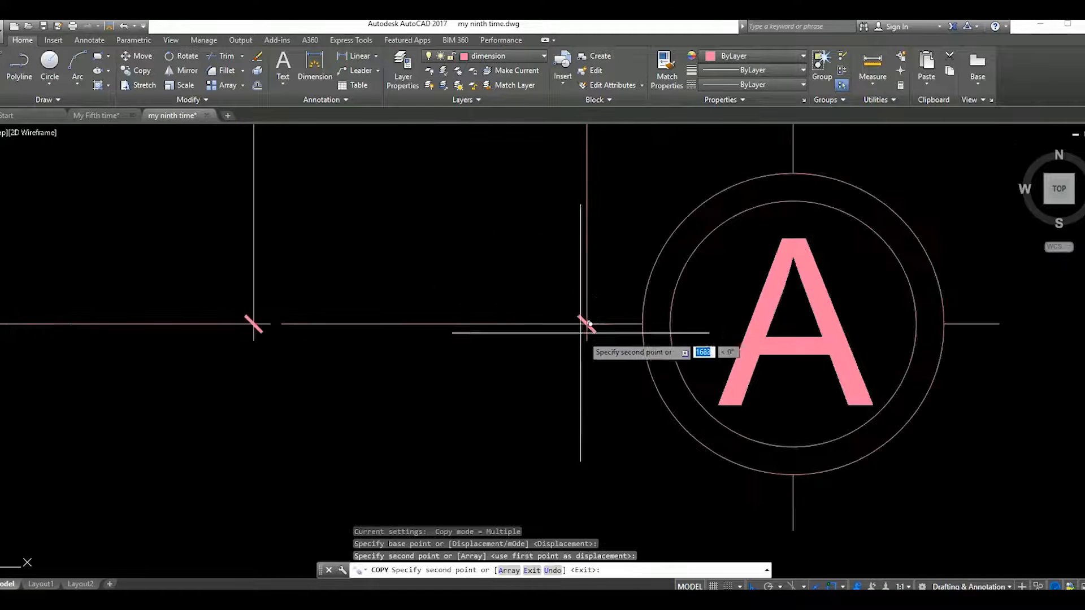
pyautogui.press('Escape')
# Copy the side marker from the lowest side dimension point up to the upper end of the lowest 1500 dimension
pyautogui.click(523, 250)
pyautogui.click(703, 406)
pyautogui.write('co')
pyautogui.press('Return')
pyautogui.scroll(8, 466, 335)
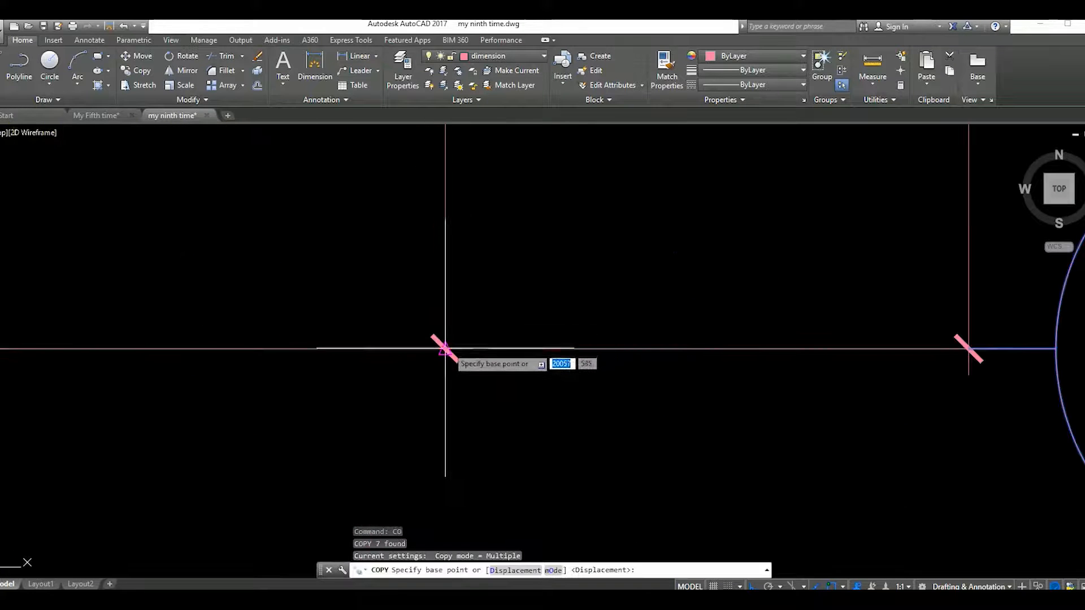
pyautogui.click(445, 348)
pyautogui.scroll(-8, 444, 349)
pyautogui.scroll(9, 524, 257)
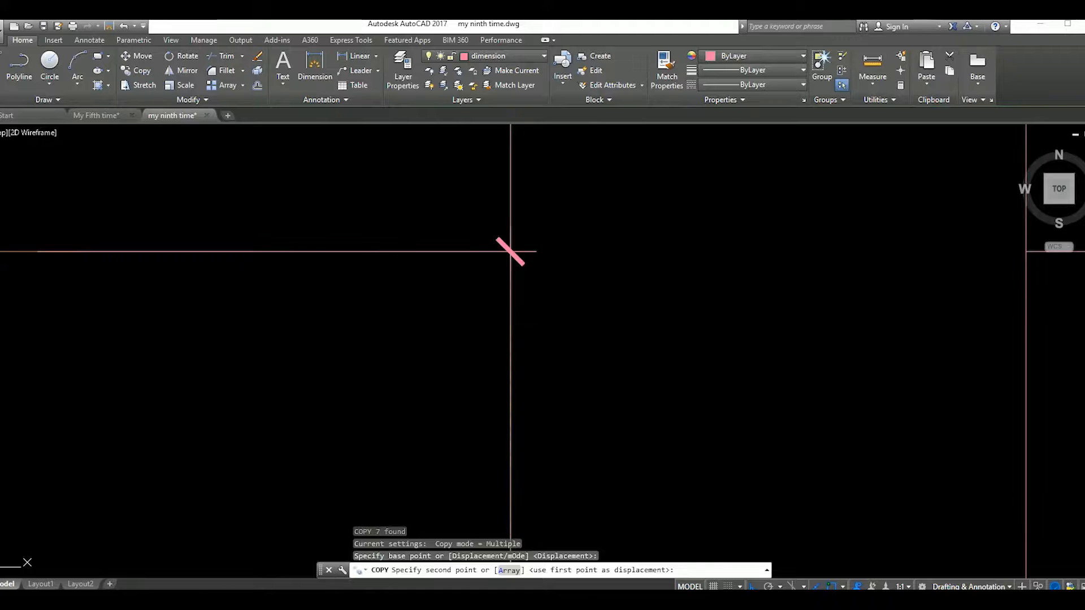
pyautogui.click(510, 251)
# Place further side marker copies at the upper ends of the second 1500 dimension and the 2500 dimension
pyautogui.scroll(-6, 511, 250)
pyautogui.scroll(8, 527, 299)
pyautogui.click(527, 300)
pyautogui.scroll(-6, 528, 299)
pyautogui.scroll(6, 502, 281)
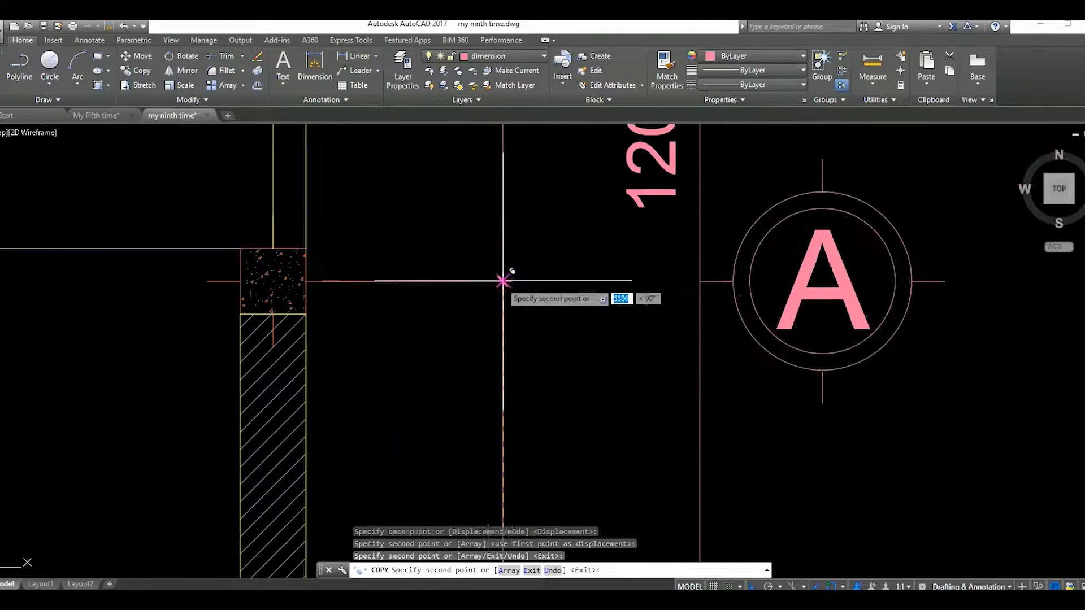
pyautogui.click(502, 281)
# Place the remaining side marker copies at the higher side dimension points, up to the top end of the 12000 dimension
pyautogui.scroll(-6, 562, 322)
pyautogui.scroll(6, 512, 265)
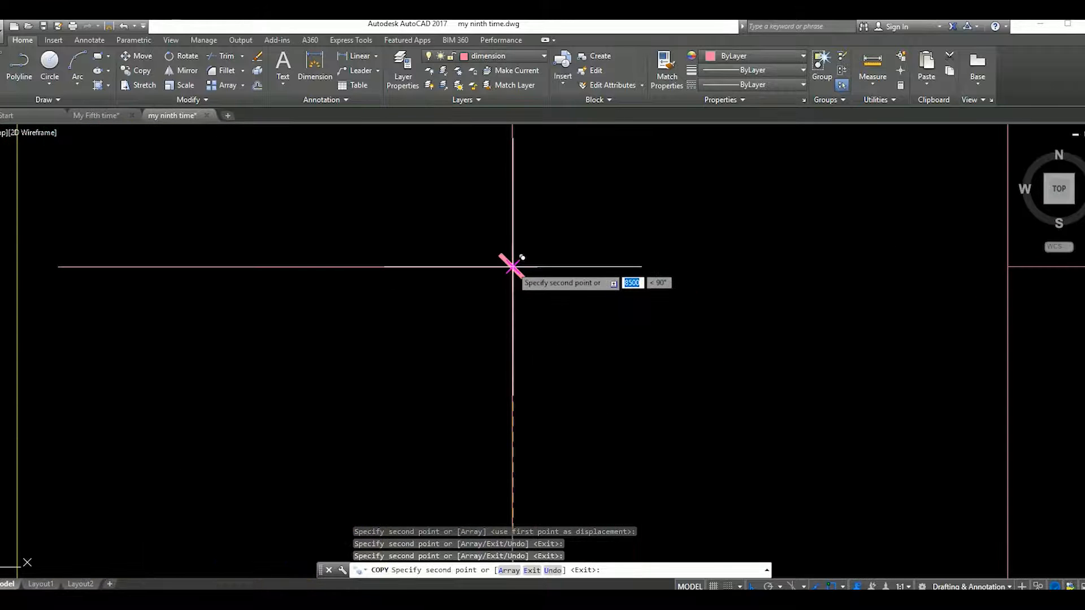
pyautogui.scroll(-6, 574, 333)
pyautogui.scroll(6, 452, 280)
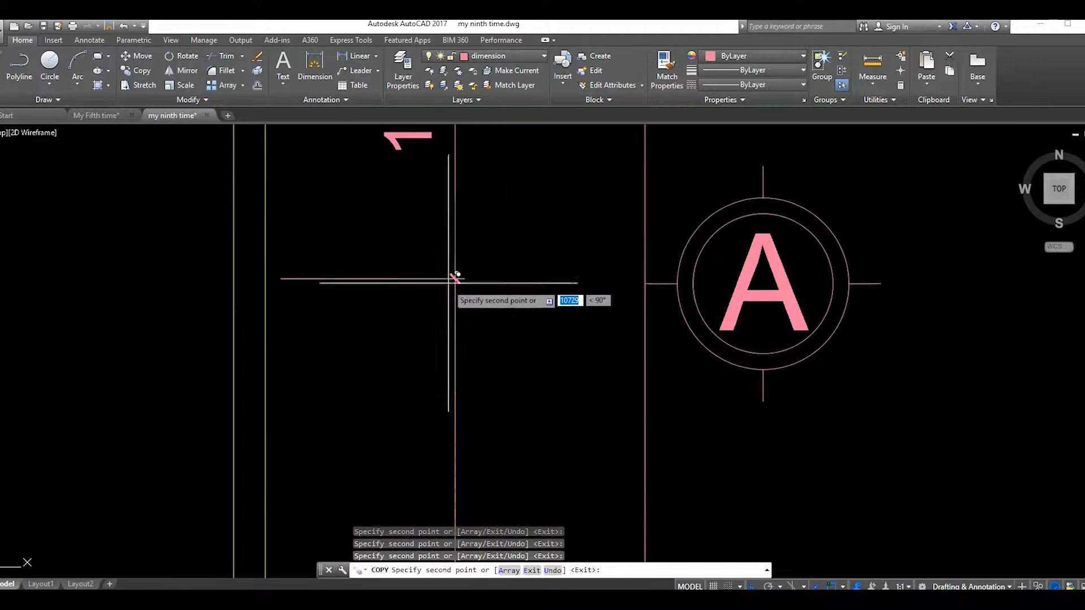
pyautogui.click(455, 278)
pyautogui.scroll(-6, 455, 278)
pyautogui.scroll(6, 498, 290)
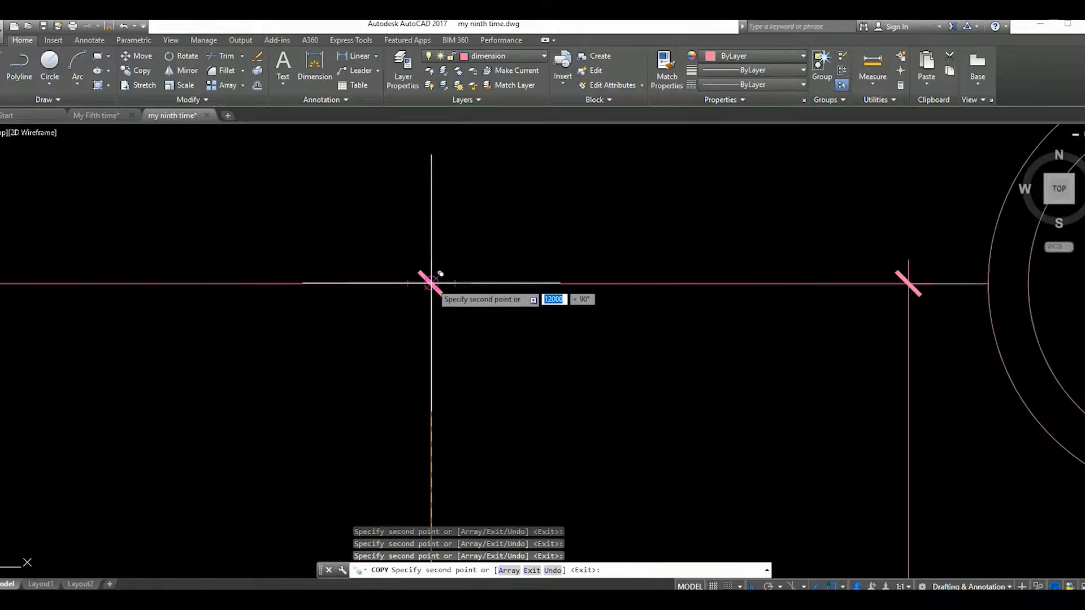
pyautogui.scroll(-6, 462, 286)
pyautogui.scroll(5, 576, 265)
pyautogui.scroll(-4, 582, 326)
pyautogui.press('Escape')
# Draw a vertical construction line through the centre of the bedroom corner column above the car
pyautogui.scroll(-5, 583, 326)
pyautogui.scroll(5, 587, 394)
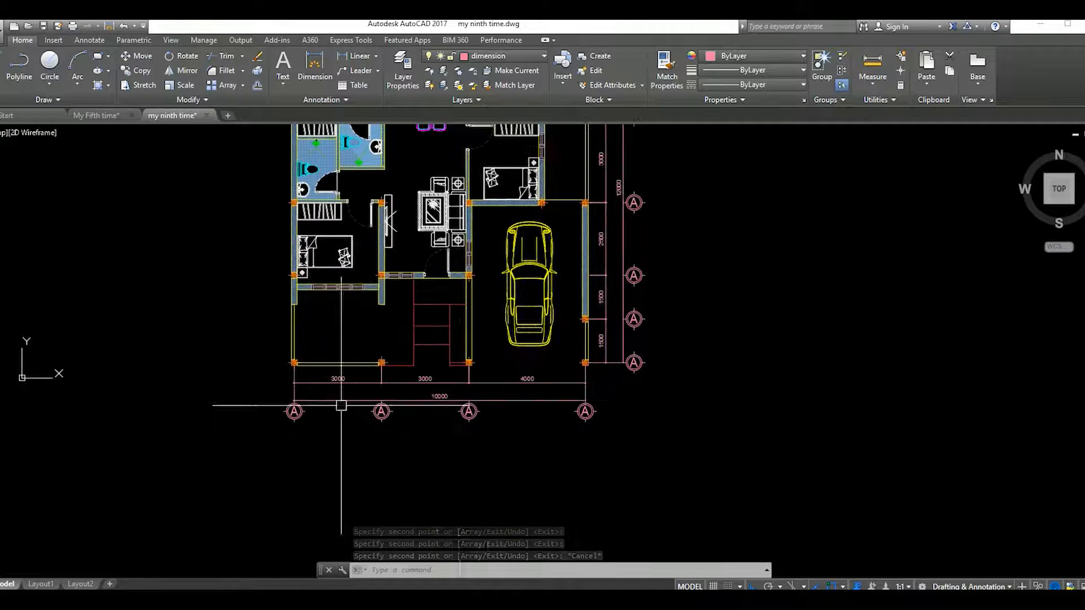
pyautogui.scroll(-4, 462, 432)
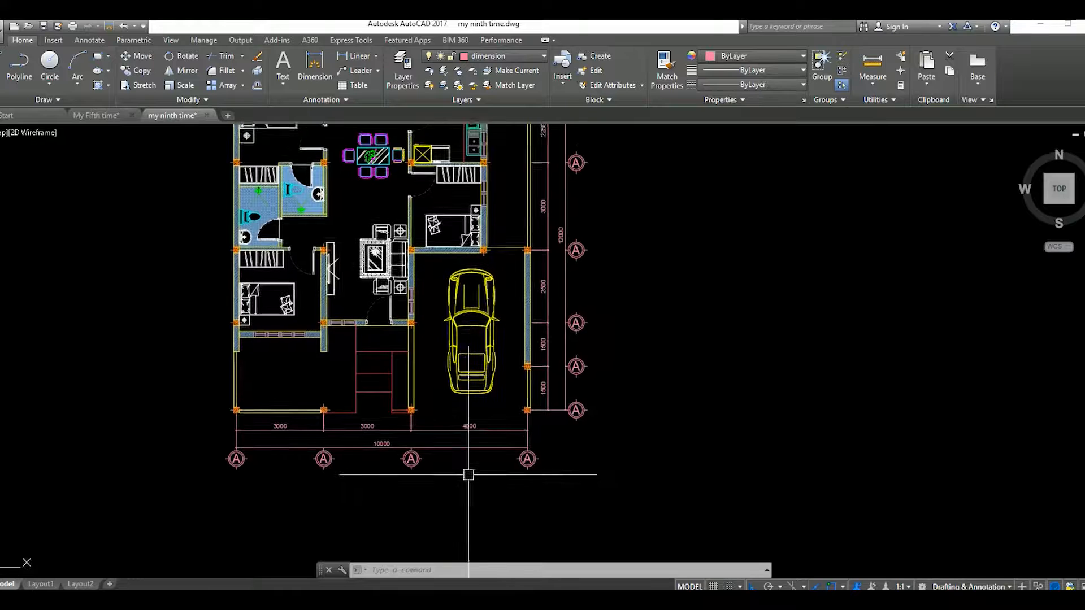
pyautogui.scroll(2, 496, 430)
pyautogui.moveTo(553, 476); pyautogui.dragTo(553, 467, button='middle')
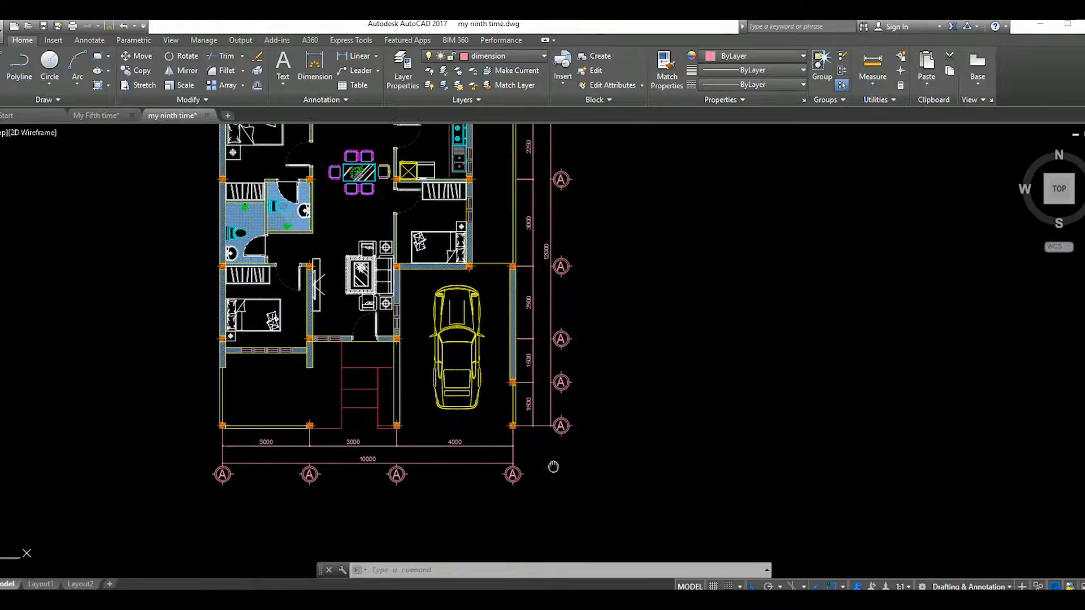
pyautogui.write('xl')
pyautogui.press('Return')
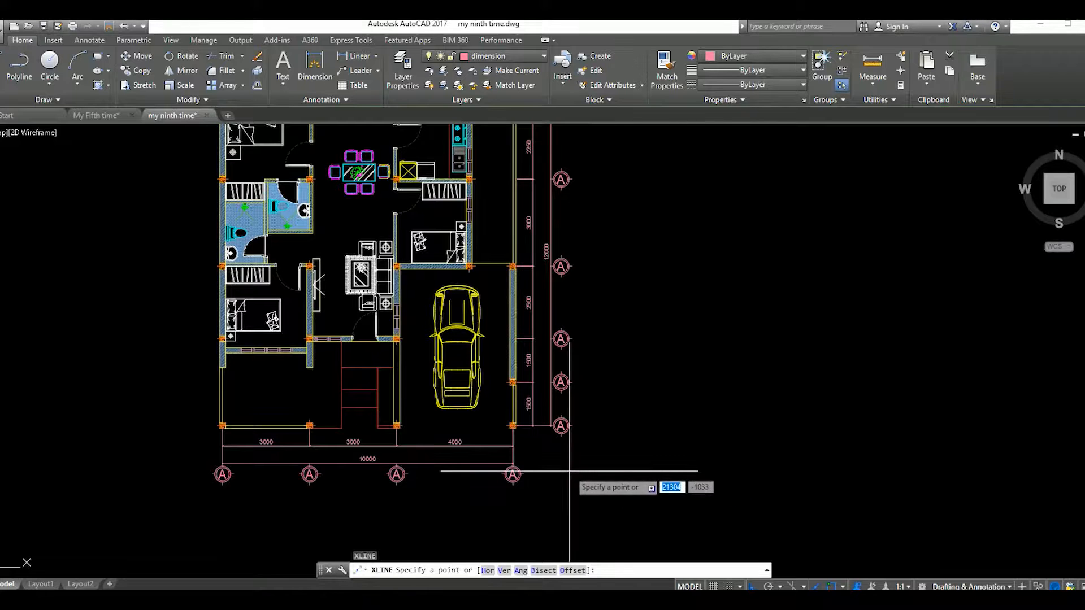
pyautogui.press('Return')
pyautogui.scroll(5, 456, 296)
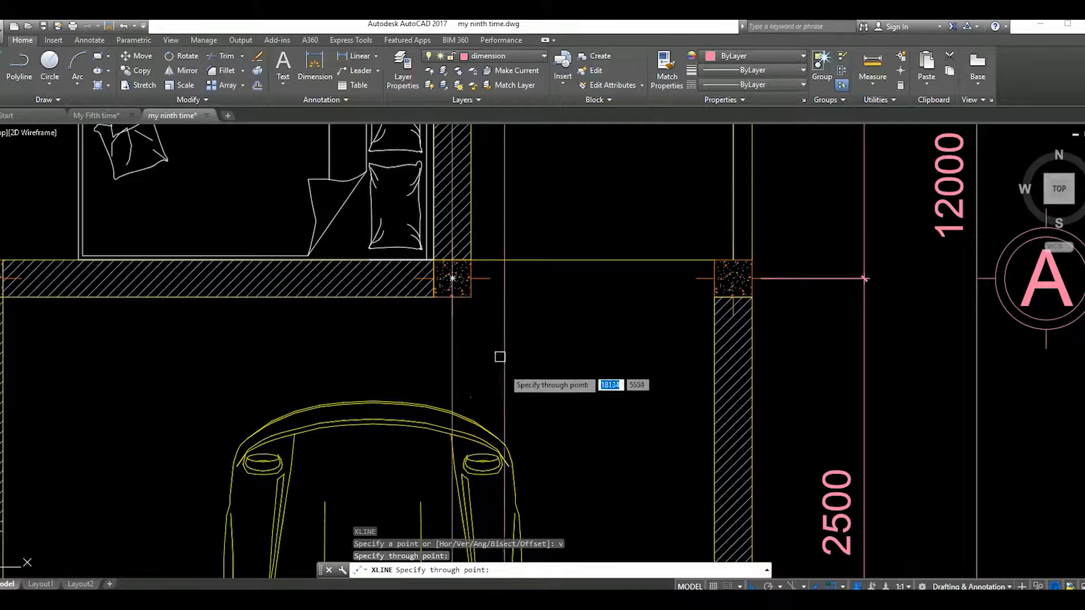
pyautogui.scroll(-5, 529, 430)
pyautogui.scroll(4, 529, 429)
pyautogui.press('Escape')
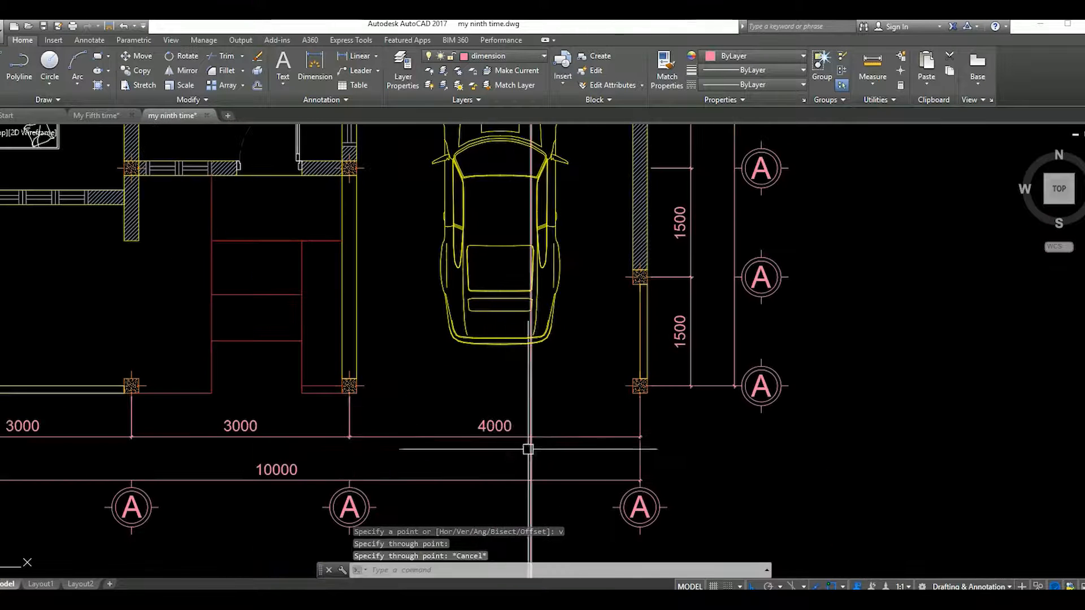
# Add a linear dimension from the third front column to the vertical construction line, aligned with the inner front dimension row
pyautogui.press('Return')
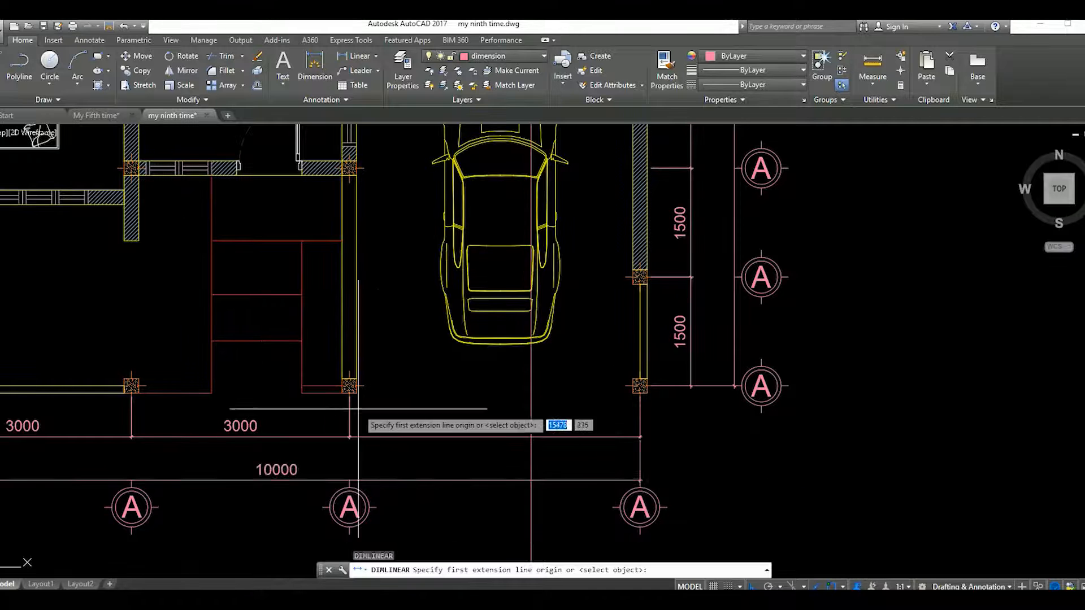
pyautogui.scroll(10, 353, 401)
pyautogui.click(315, 374)
pyautogui.scroll(-2, 653, 414)
pyautogui.scroll(-6, 472, 381)
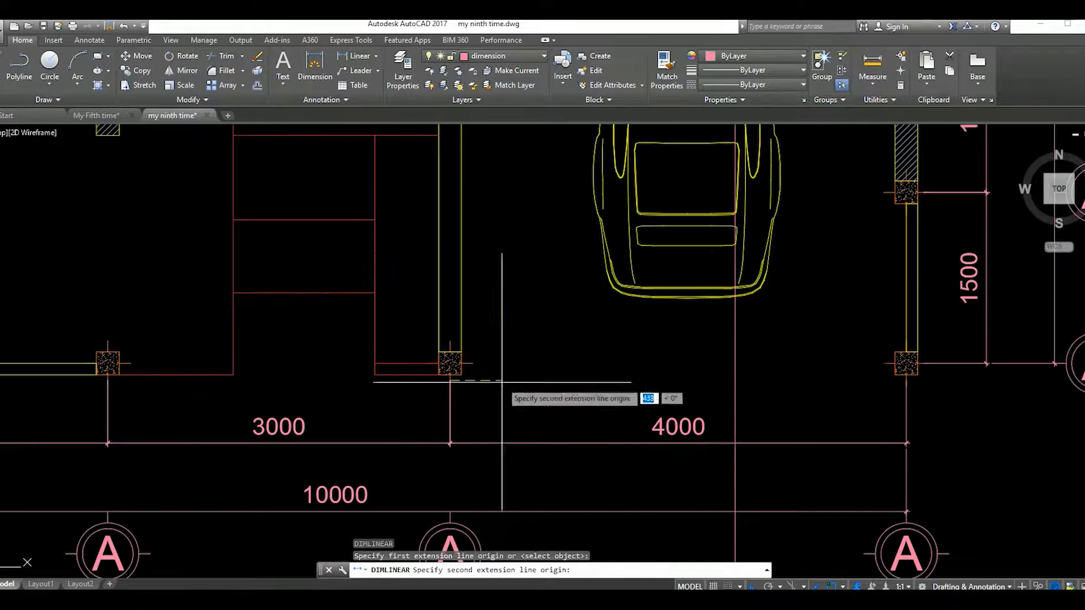
pyautogui.click(733, 380)
pyautogui.scroll(2, 734, 447)
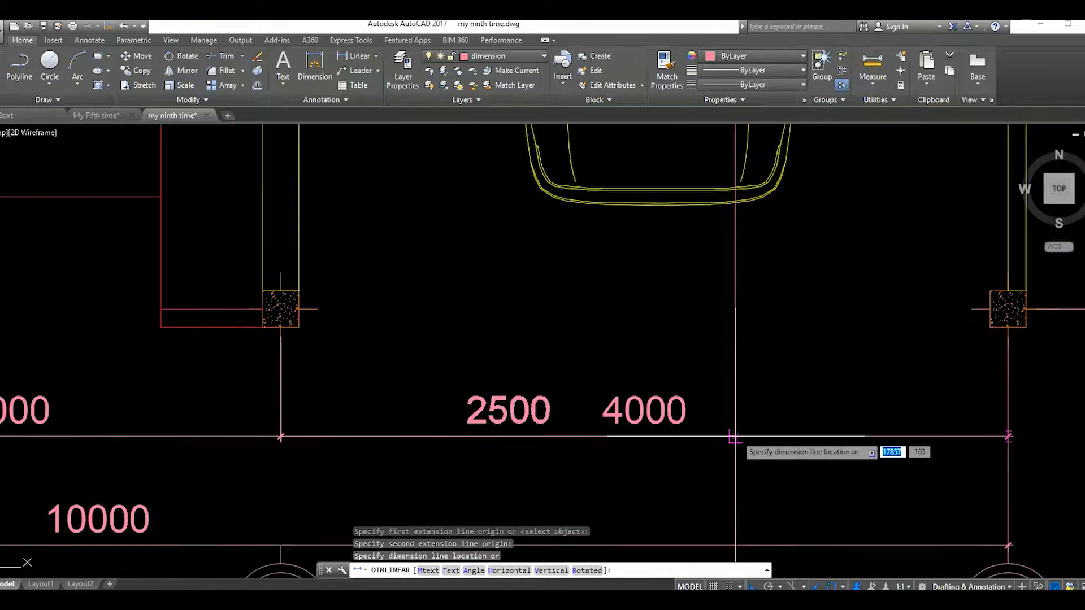
pyautogui.click(734, 438)
# Continue the dimension from the construction line to the fourth front column
pyautogui.moveTo(809, 417); pyautogui.dragTo(688, 409, button='middle')
pyautogui.write('dco')
pyautogui.press('Return')
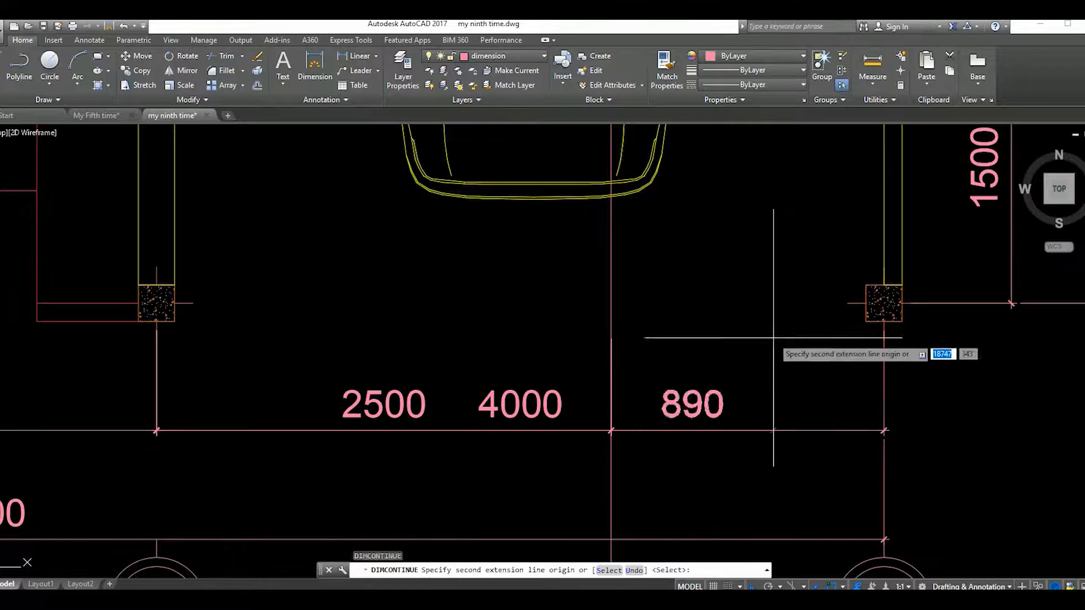
pyautogui.click(884, 332)
pyautogui.press('Escape')
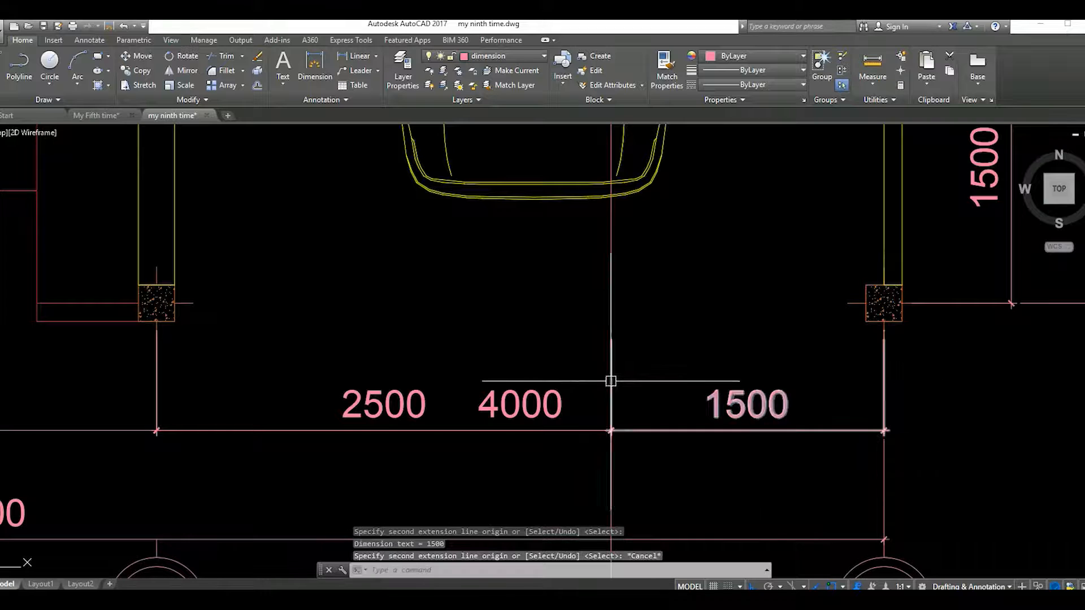
# Erase the 4000 dimension overlapping the two new dimensions in the front row
pyautogui.click(561, 431)
pyautogui.write('e')
pyautogui.press('Return')
# Copy the circular grid marker at the fourth front column to the vertical construction line, aligned on the outer front dimension row
pyautogui.scroll(-2, 678, 400)
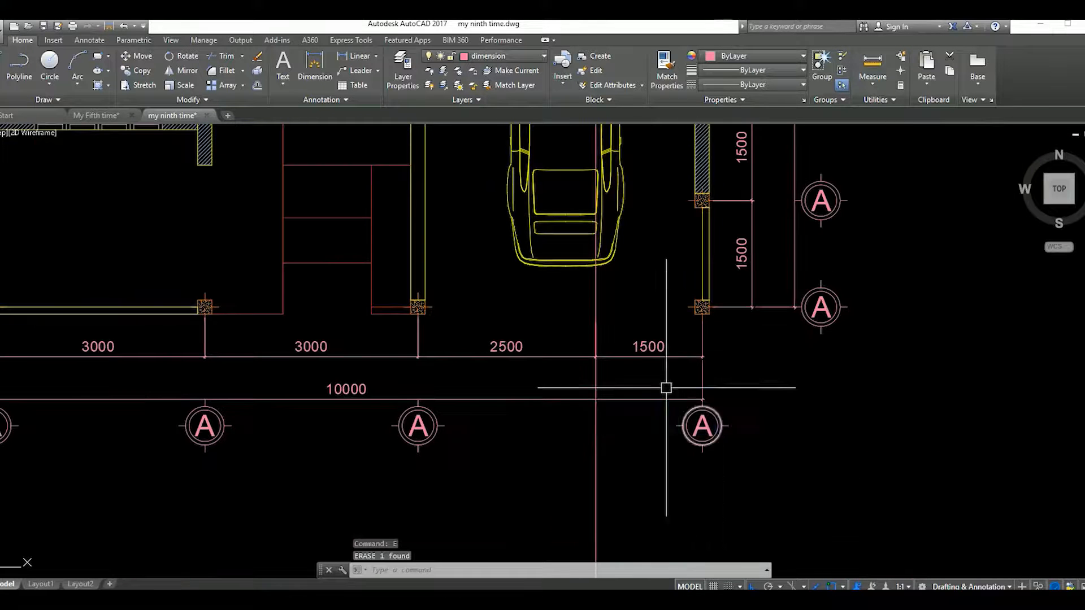
pyautogui.click(678, 399)
pyautogui.click(751, 474)
pyautogui.write('co')
pyautogui.press('Return')
pyautogui.scroll(4, 704, 398)
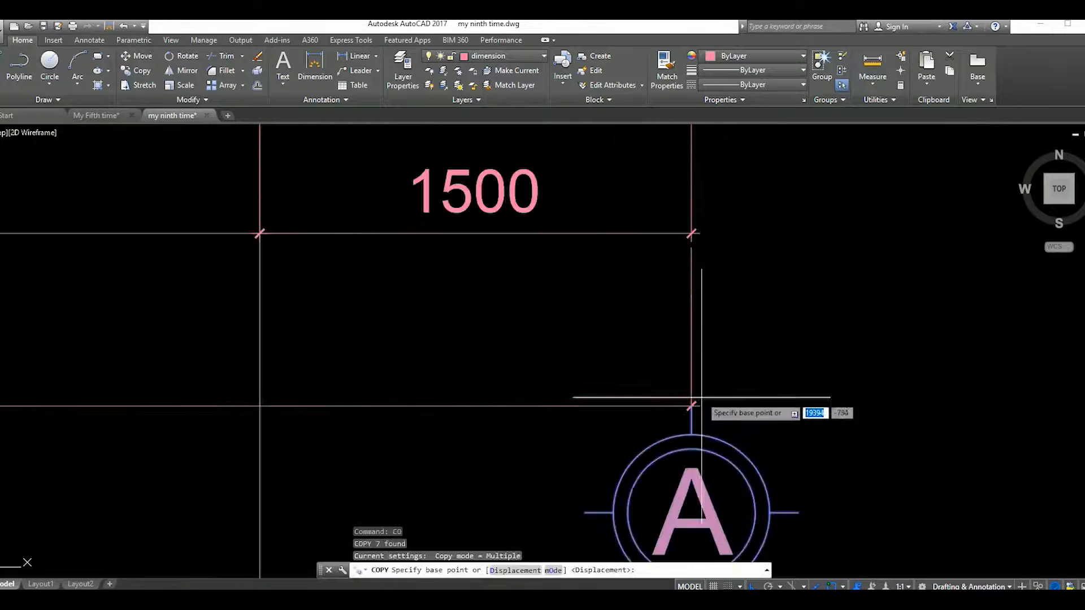
pyautogui.click(686, 406)
pyautogui.scroll(-2, 689, 410)
pyautogui.moveTo(622, 418); pyautogui.dragTo(670, 423, button='middle')
pyautogui.click(465, 412)
pyautogui.press('Escape')
# Erase the vertical construction line running through the car and front dimension rows
pyautogui.scroll(-4, 569, 447)
pyautogui.click(563, 442)
pyautogui.write('e')
pyautogui.press('Return')
pyautogui.scroll(-3, 540, 396)
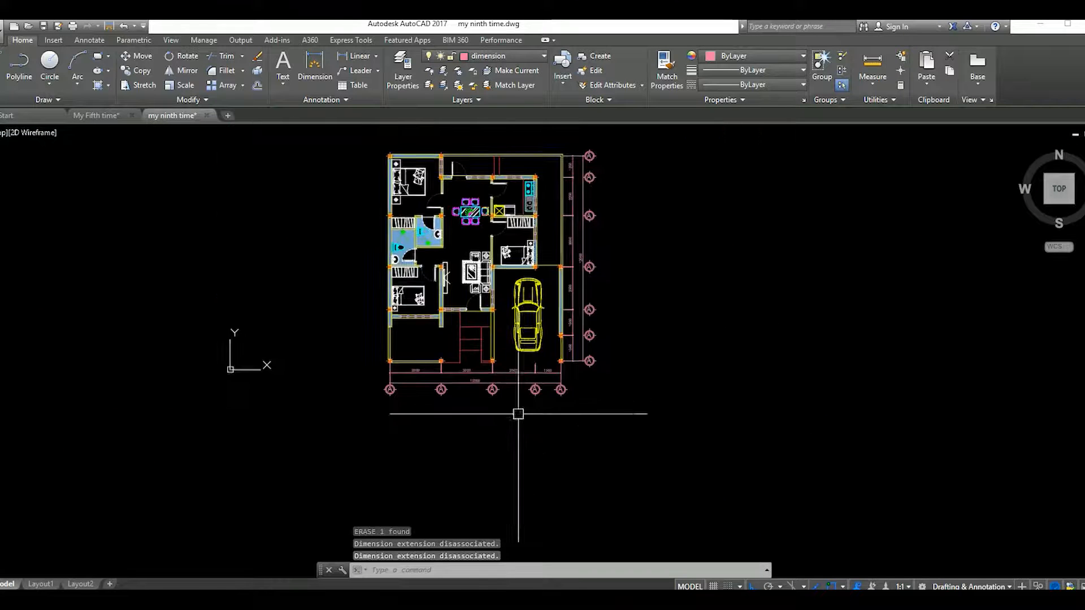
pyautogui.moveTo(504, 400); pyautogui.dragTo(508, 425, button='middle')
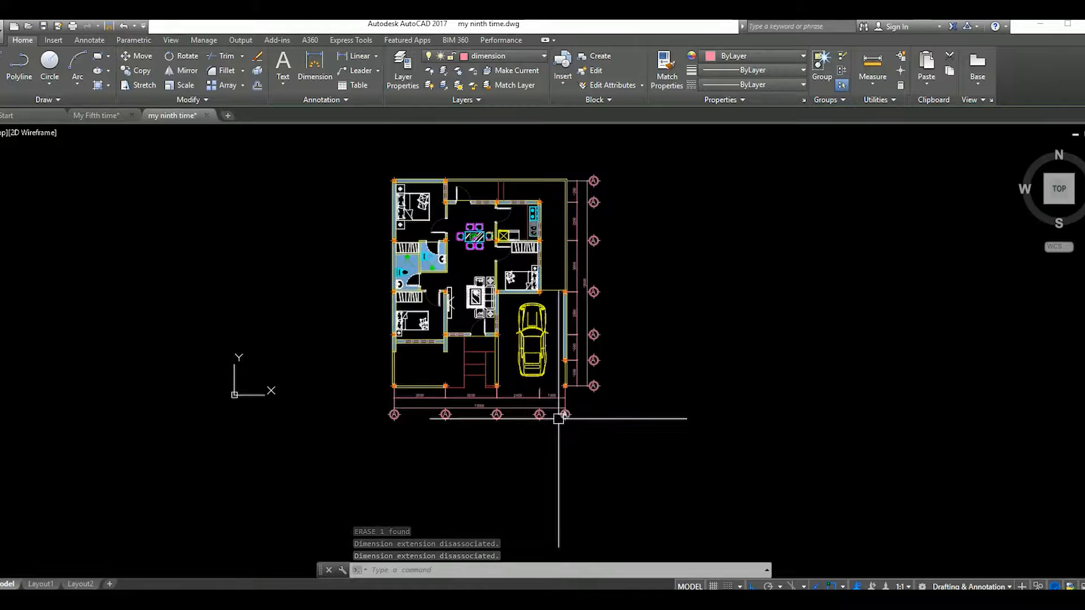
# Keep the letter A in the first front grid marker and change the second marker's letter to B
pyautogui.scroll(4, 593, 415)
pyautogui.scroll(-4, 637, 443)
pyautogui.scroll(8, 475, 422)
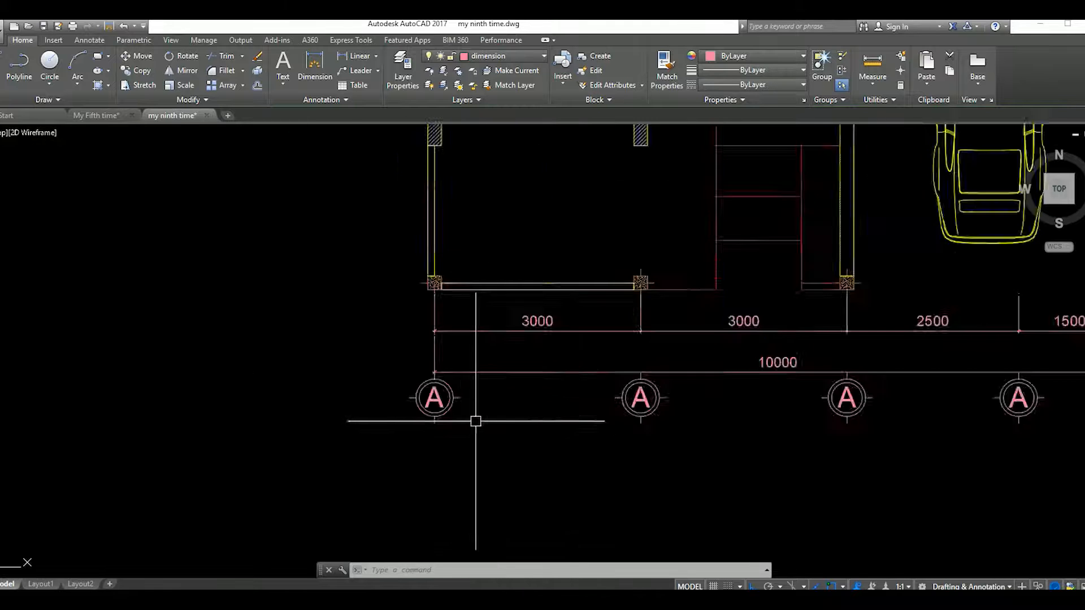
pyautogui.doubleClick(425, 388)
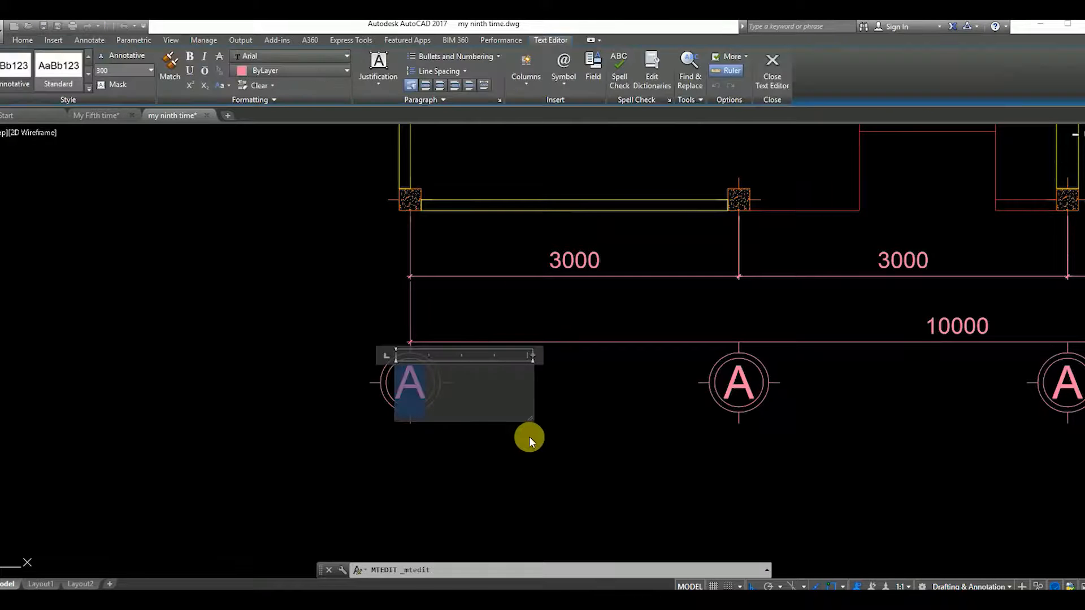
pyautogui.click(751, 395)
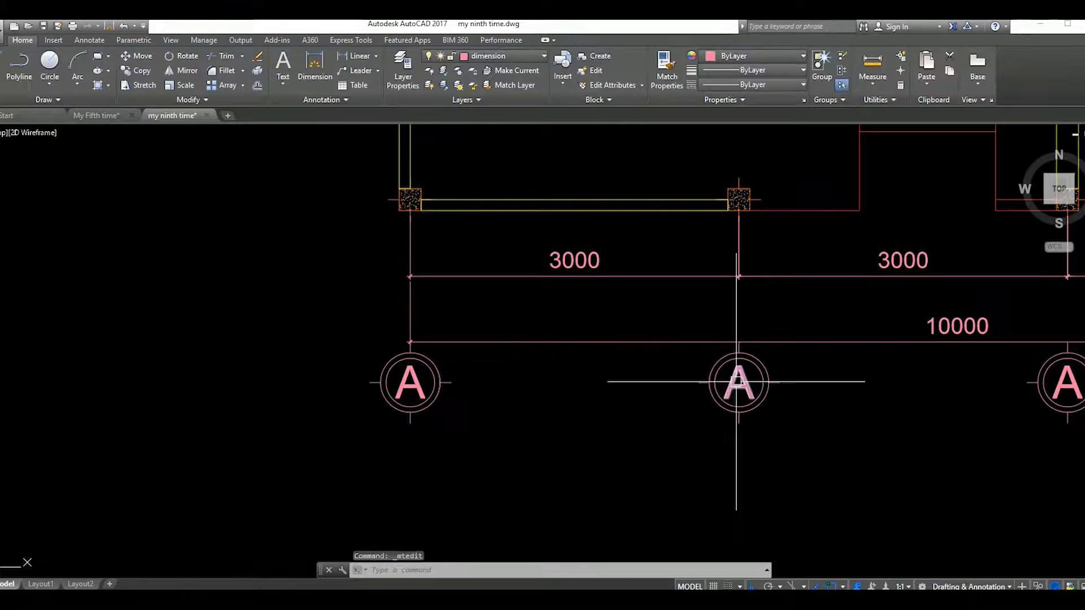
pyautogui.doubleClick(761, 390)
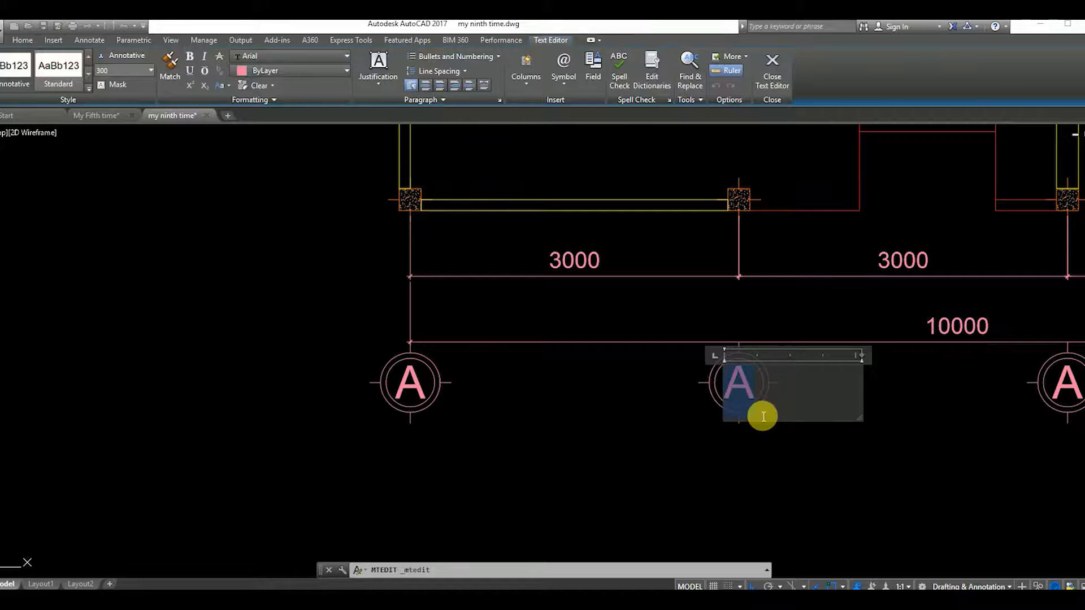
pyautogui.click(820, 451)
# Change the letter in the third front grid marker to C
pyautogui.moveTo(1072, 382); pyautogui.dragTo(736, 357, button='middle')
pyautogui.doubleClick(739, 360)
pyautogui.moveTo(742, 360); pyautogui.dragTo(681, 364)
pyautogui.write('C')
pyautogui.click(887, 398)
# Change the letter in the fourth front grid marker, between the 2500 and 1500 dimensions, to D
pyautogui.scroll(-1, 886, 397)
pyautogui.moveTo(886, 398)
pyautogui.mouseDown(button='middle')
pyautogui.moveTo(787, 397)
pyautogui.moveTo(639, 373)
pyautogui.mouseUp(button='middle')
pyautogui.scroll(2, 638, 372)
pyautogui.doubleClick(646, 371)
pyautogui.moveTo(646, 373); pyautogui.dragTo(588, 377)
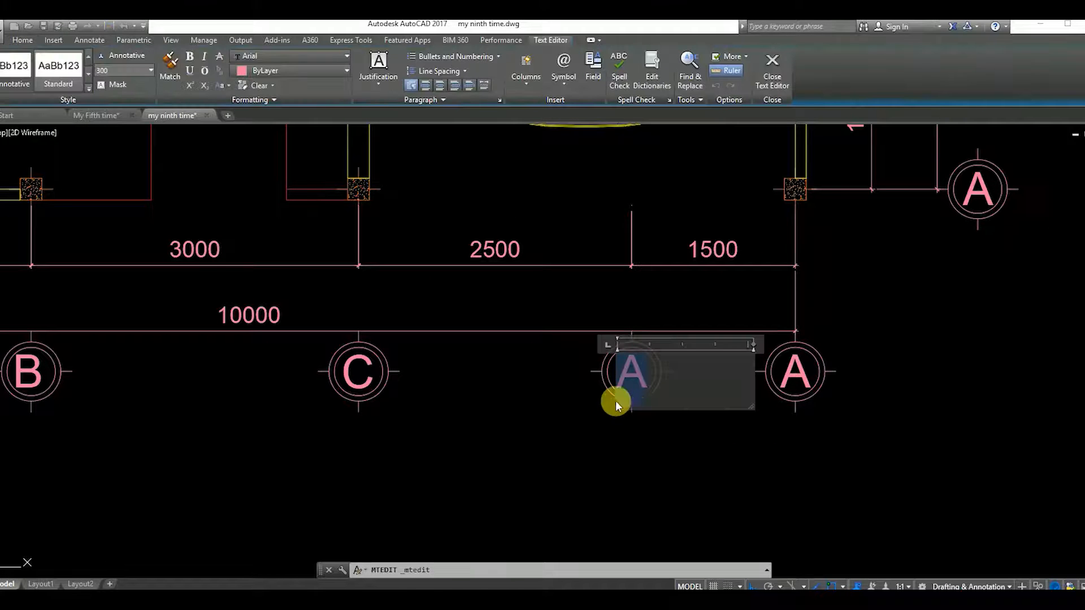
pyautogui.write('D')
pyautogui.click(744, 426)
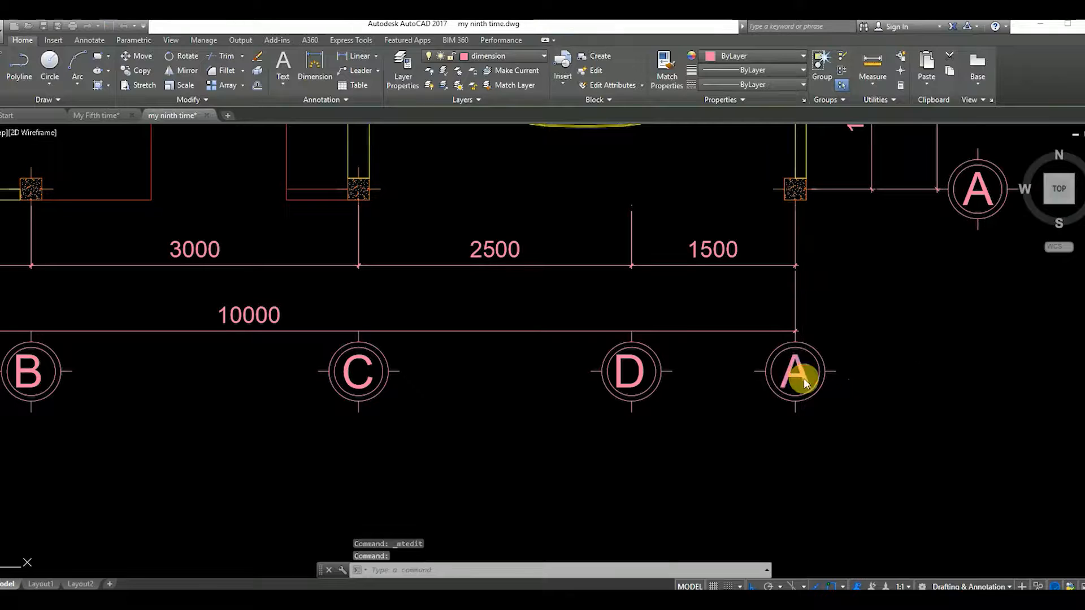
# Change the last front grid marker's letter to D' and move the text to fit inside its circle
pyautogui.doubleClick(801, 377)
pyautogui.moveTo(801, 377); pyautogui.dragTo(770, 375)
pyautogui.write('D')
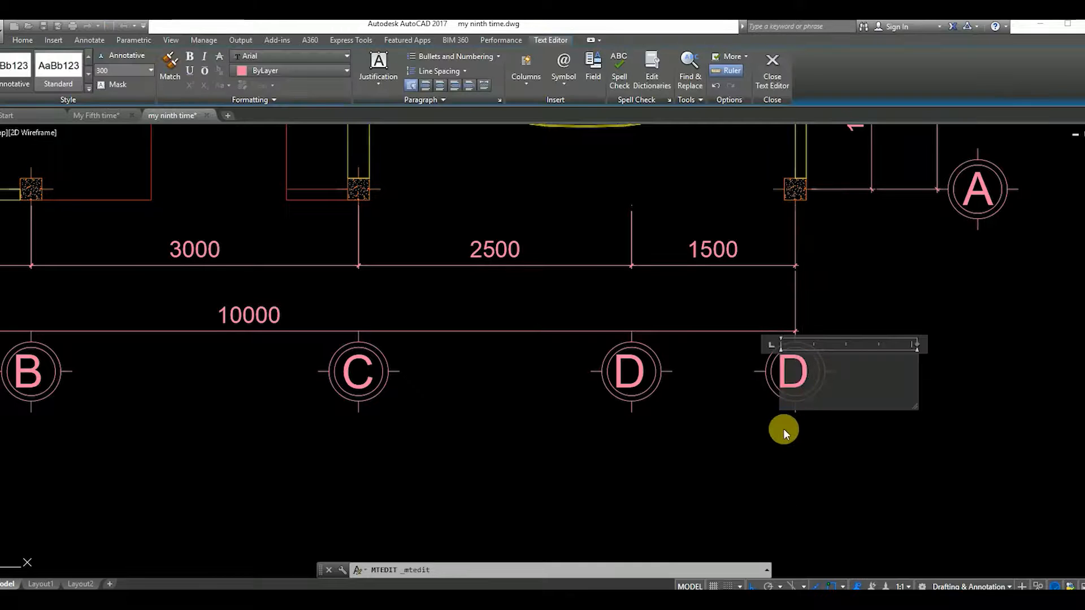
pyautogui.write("'")
pyautogui.click(782, 429)
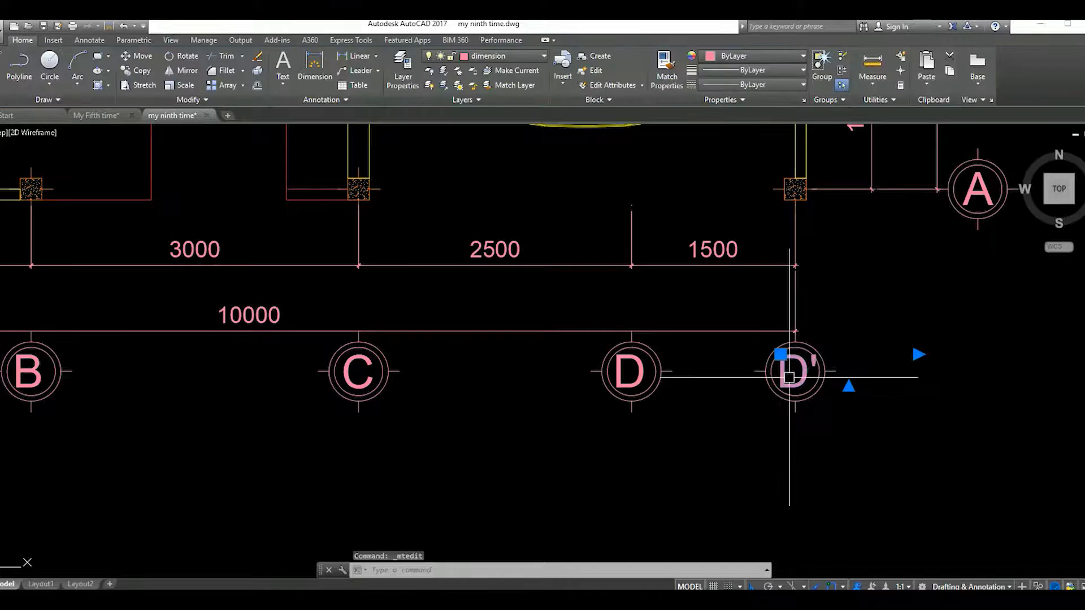
pyautogui.write('m')
pyautogui.press('Return')
pyautogui.click(841, 431)
pyautogui.moveTo(841, 431); pyautogui.dragTo(735, 412, button='middle')
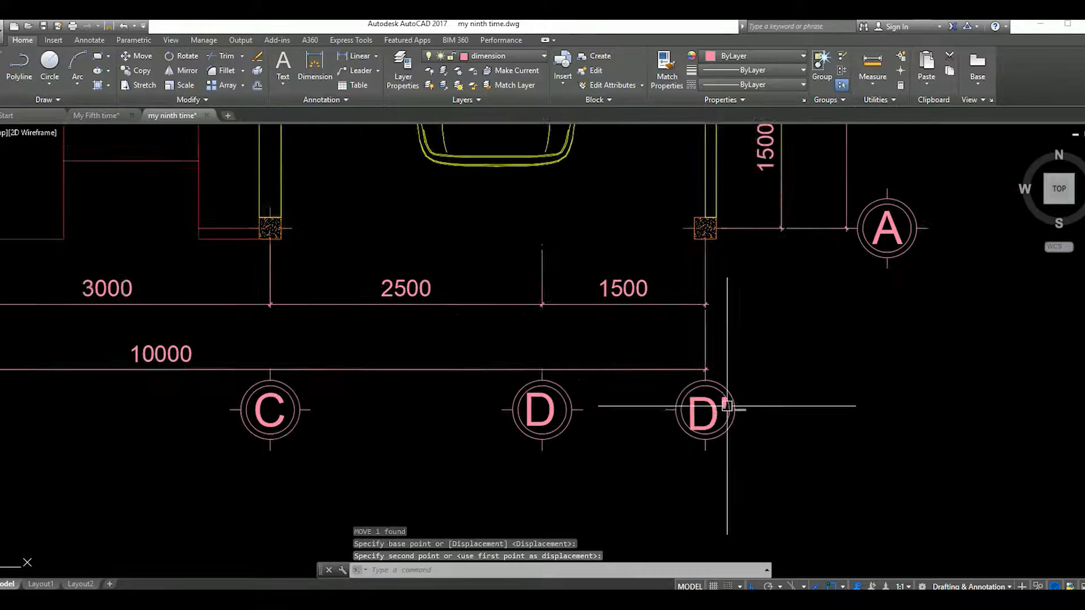
# Relabel the lowest side grid marker as 1 and the marker directly above it as 1'
pyautogui.scroll(-5, 734, 412)
pyautogui.scroll(4, 738, 390)
pyautogui.click(723, 394)
pyautogui.doubleClick(723, 394)
pyautogui.click(831, 425)
pyautogui.click(712, 298)
pyautogui.doubleClick(714, 298)
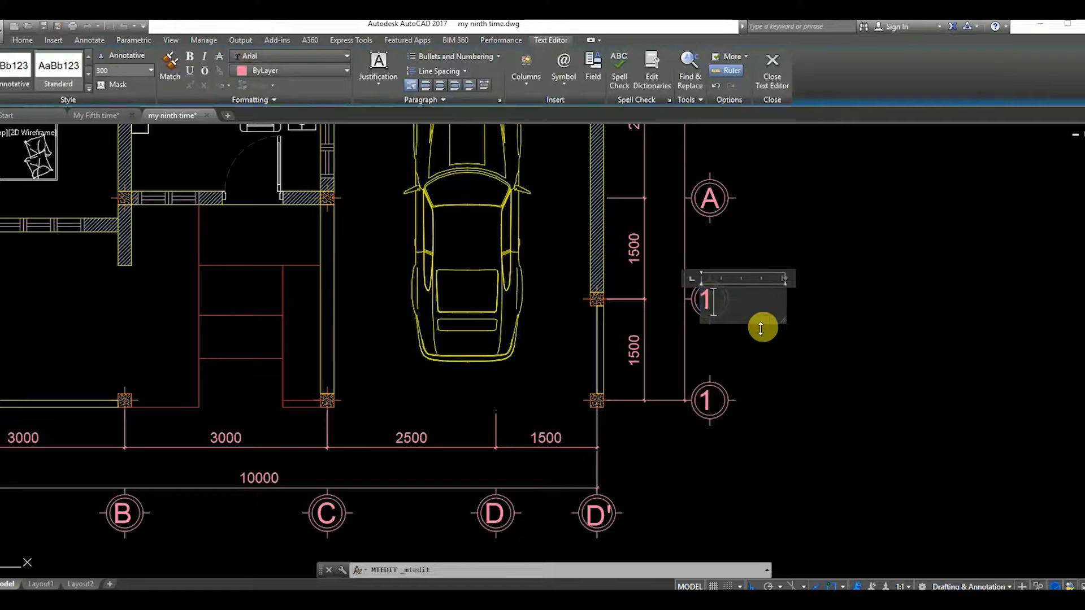
pyautogui.click(811, 328)
# Relabel the side grid marker between the 1500 and 2500 dimensions as 2
pyautogui.scroll(-3, 716, 392)
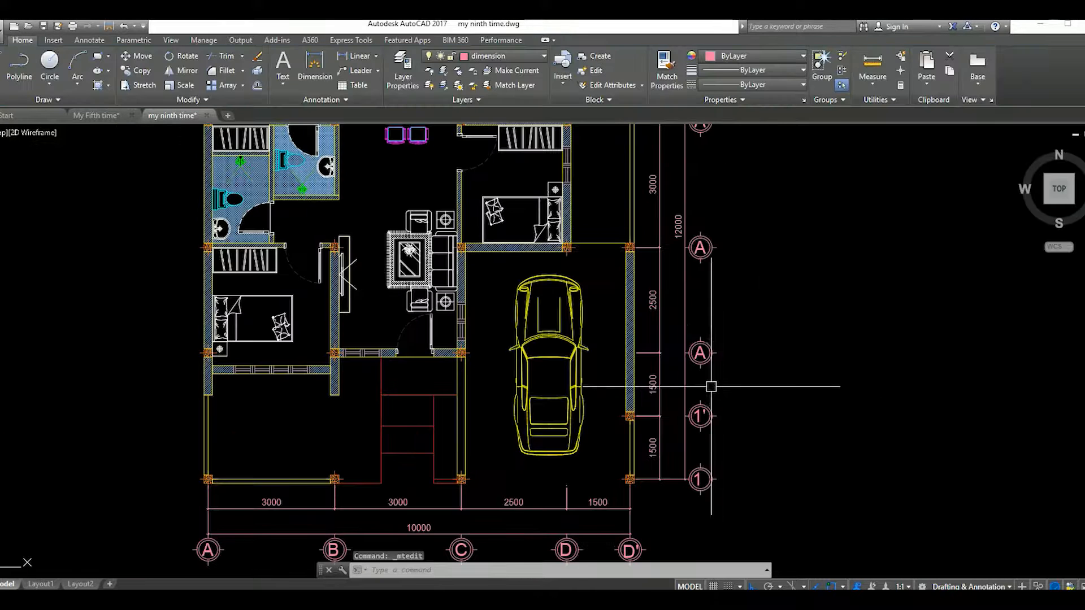
pyautogui.scroll(3, 700, 378)
pyautogui.click(700, 355)
pyautogui.scroll(-4, 700, 362)
pyautogui.scroll(6, 723, 396)
pyautogui.doubleClick(629, 358)
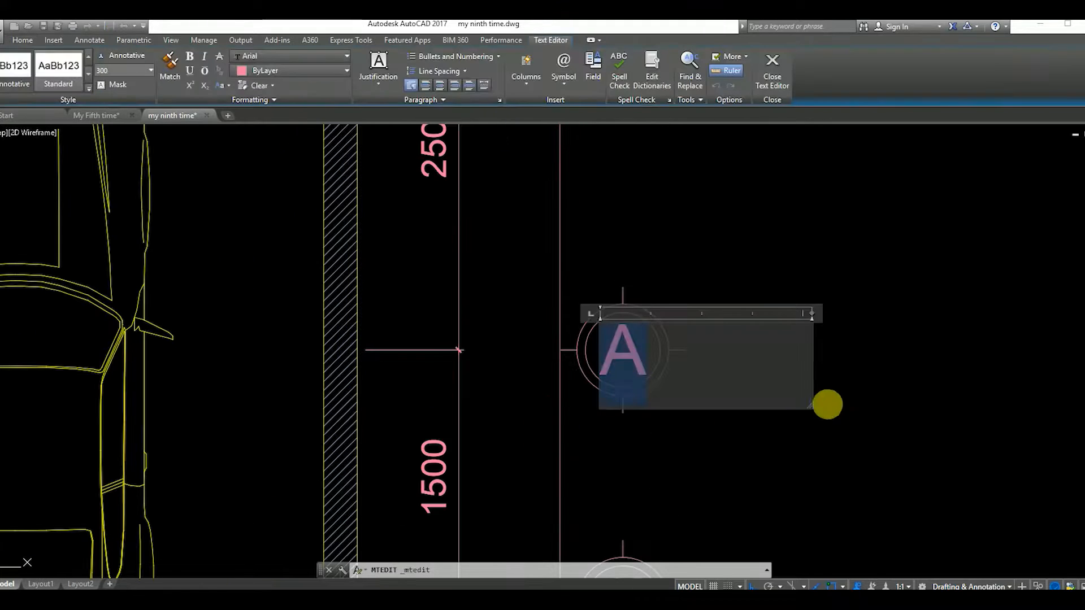
pyautogui.click(835, 371)
pyautogui.scroll(-8, 758, 250)
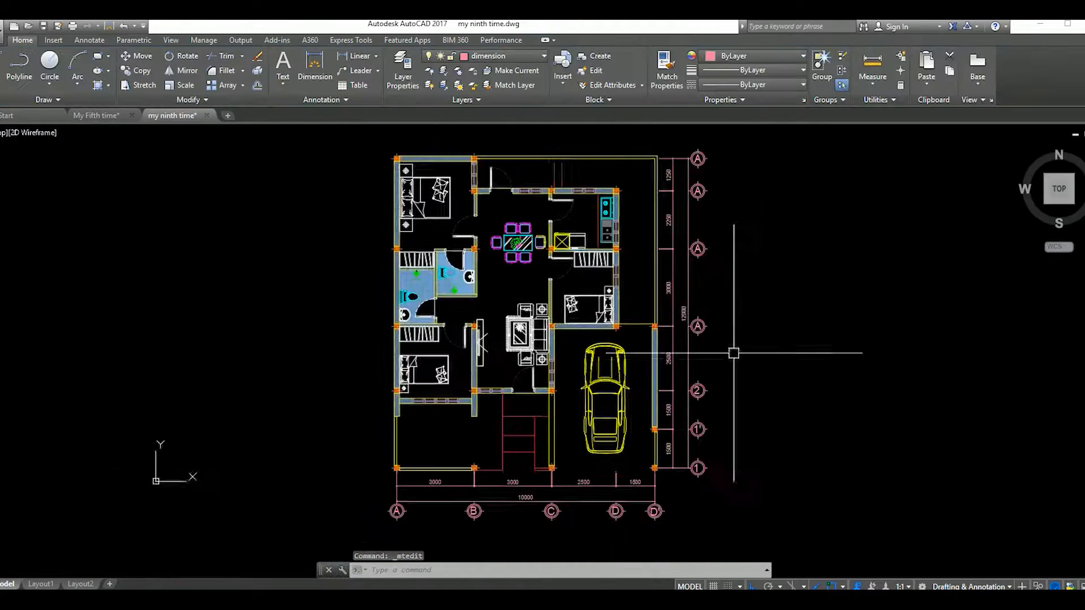
# Relabel the side grid marker between the 2500 and 3000 dimensions as 3
pyautogui.scroll(6, 676, 341)
pyautogui.click(695, 345)
pyautogui.doubleClick(694, 347)
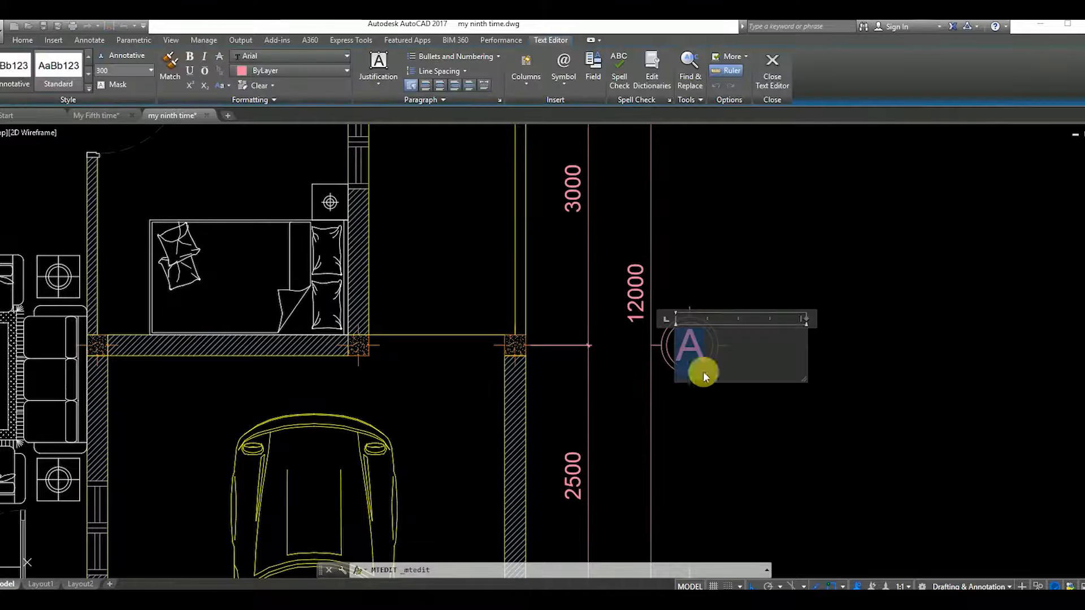
pyautogui.write('3')
pyautogui.click(692, 387)
pyautogui.scroll(-8, 726, 322)
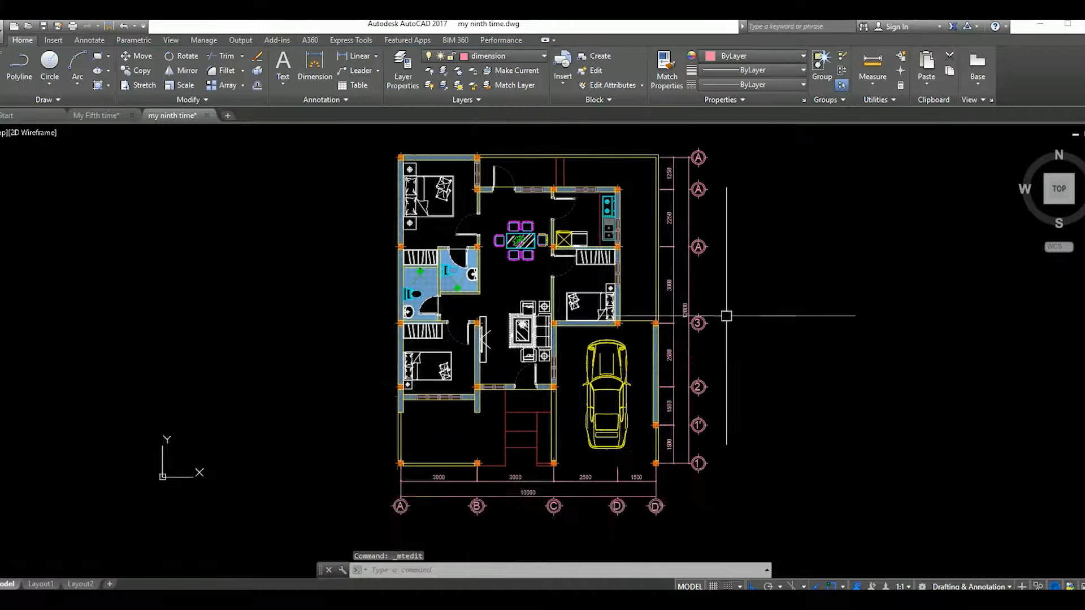
# Relabel the side grid marker between the 3000 and 2250 dimensions as 4
pyautogui.scroll(6, 687, 335)
pyautogui.doubleClick(688, 344)
pyautogui.scroll(-5, 689, 345)
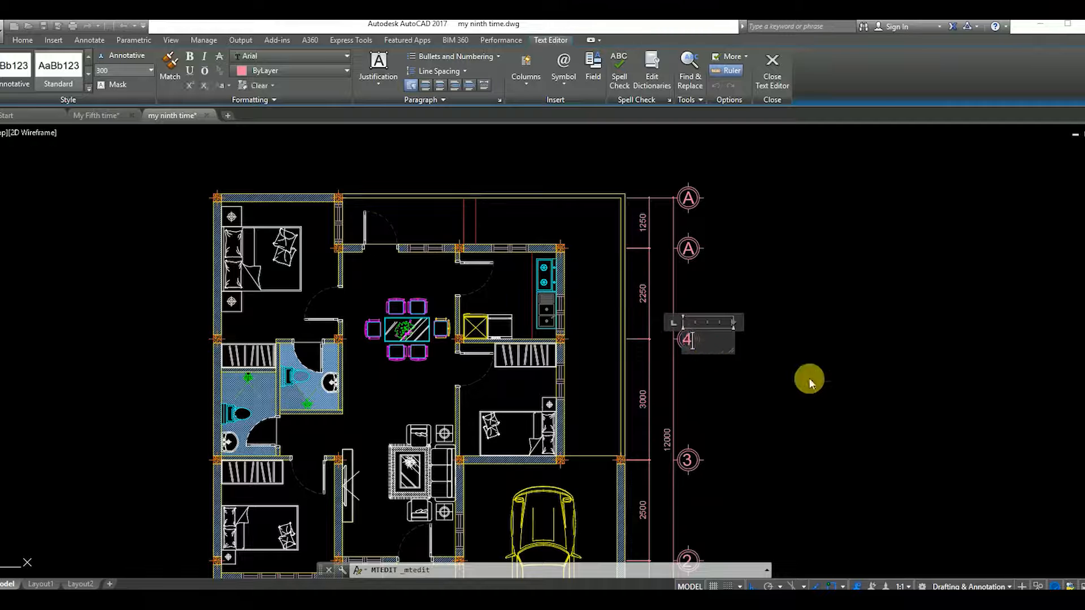
pyautogui.write('4')
pyautogui.click(762, 287)
# Relabel the side grid marker between the 2250 and 1250 dimensions as 5 and the uppermost side marker as 6
pyautogui.doubleClick(698, 259)
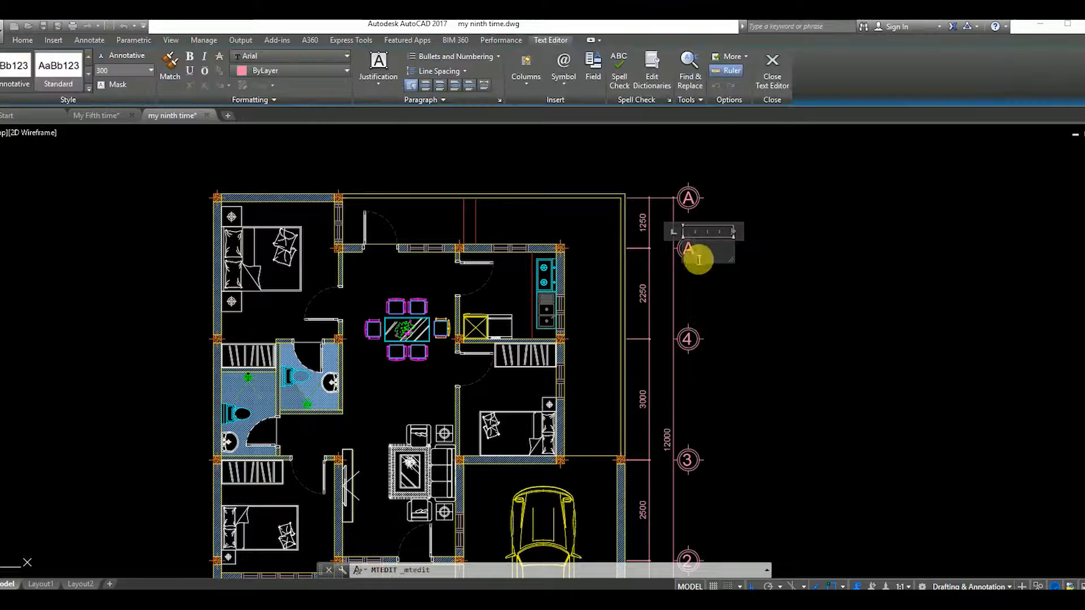
pyautogui.write('5')
pyautogui.click(764, 287)
pyautogui.scroll(5, 688, 198)
pyautogui.doubleClick(693, 210)
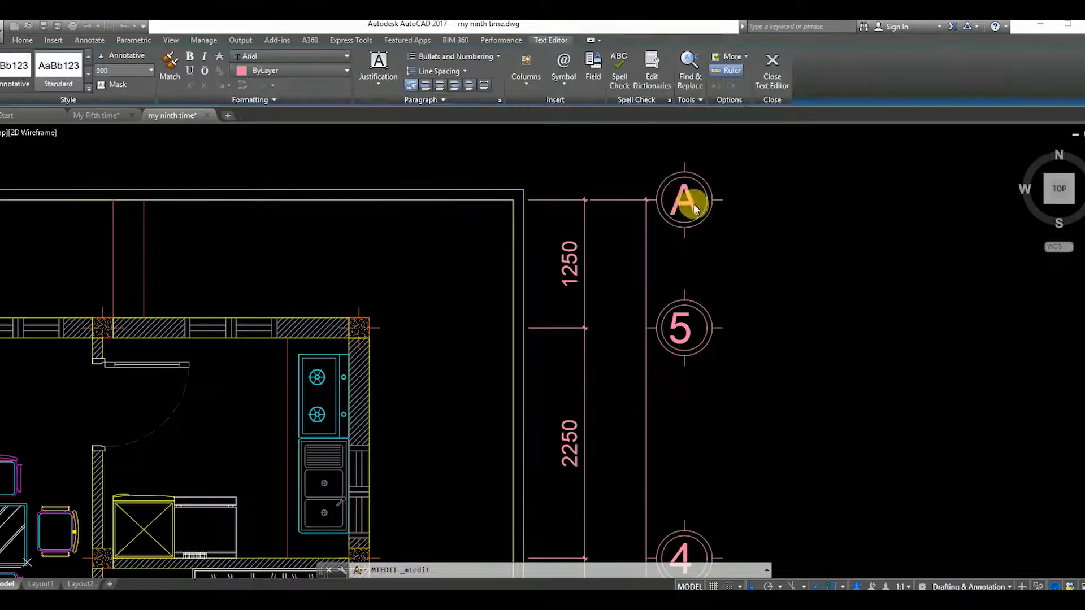
pyautogui.click(745, 298)
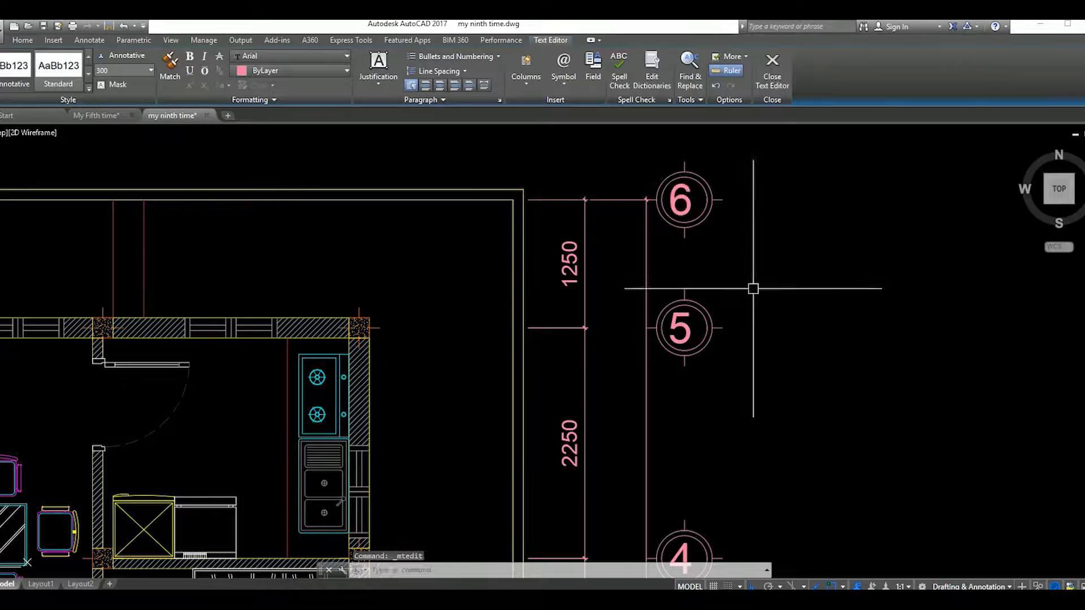
# Move the numbers 6, 5 and 4 together to centre them inside their side marker circles
pyautogui.scroll(-5, 688, 278)
pyautogui.scroll(8, 601, 315)
pyautogui.scroll(-2, 601, 315)
pyautogui.moveTo(599, 371); pyautogui.dragTo(603, 339, button='middle')
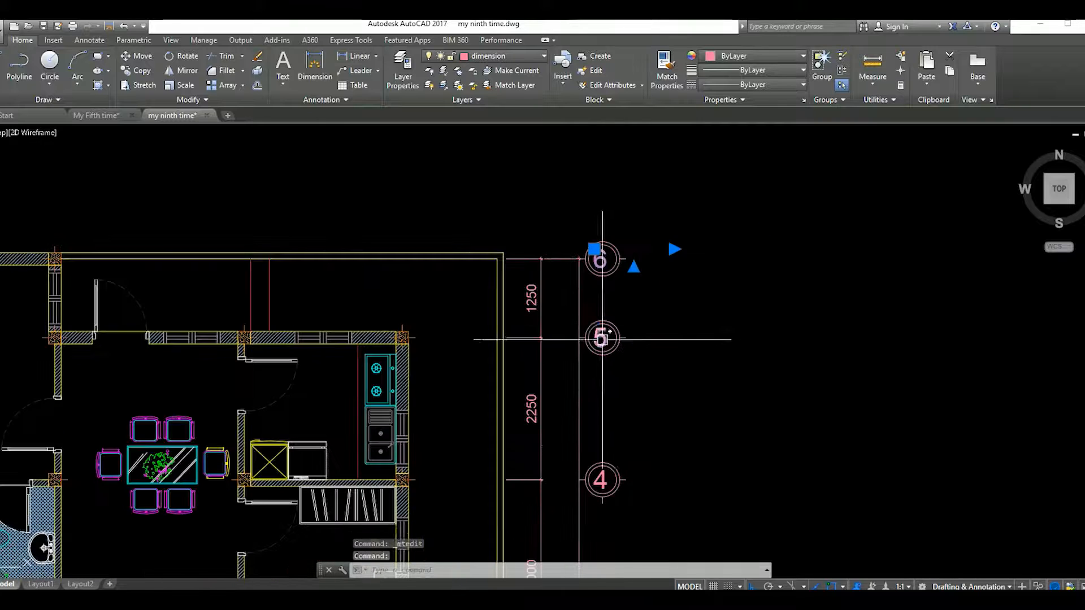
pyautogui.click(603, 339)
pyautogui.moveTo(631, 490); pyautogui.dragTo(640, 379, button='middle')
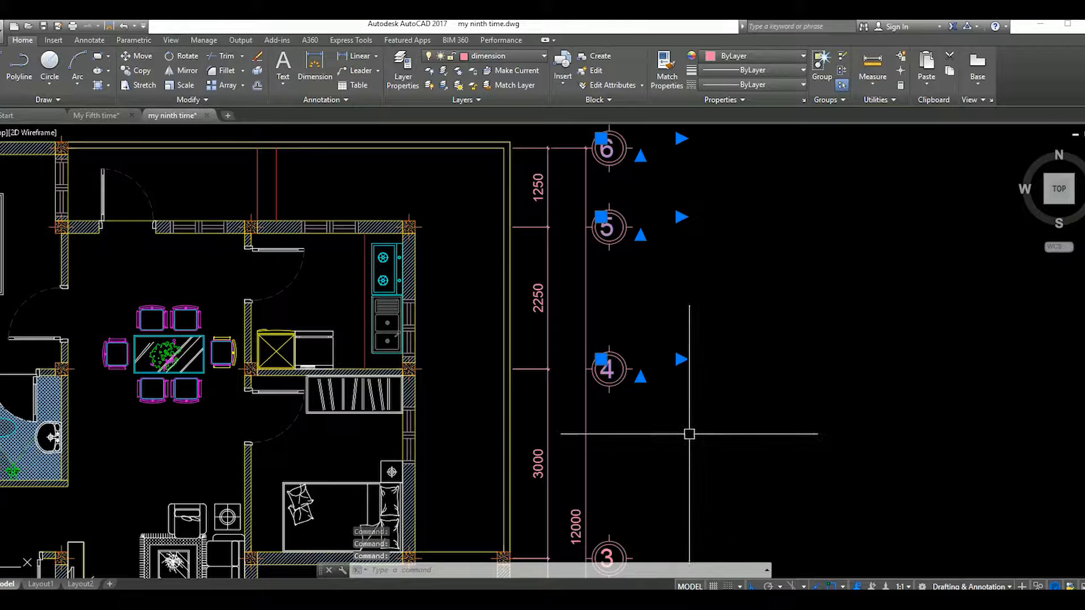
pyautogui.write('m')
pyautogui.press('Return')
pyautogui.click(651, 439)
pyautogui.click(607, 393)
# Move the numbers 3, 2 and 1 together to centre them inside their side marker circles
pyautogui.scroll(-5, 608, 393)
pyautogui.scroll(8, 610, 361)
pyautogui.click(616, 355)
pyautogui.scroll(-5, 616, 355)
pyautogui.scroll(8, 605, 390)
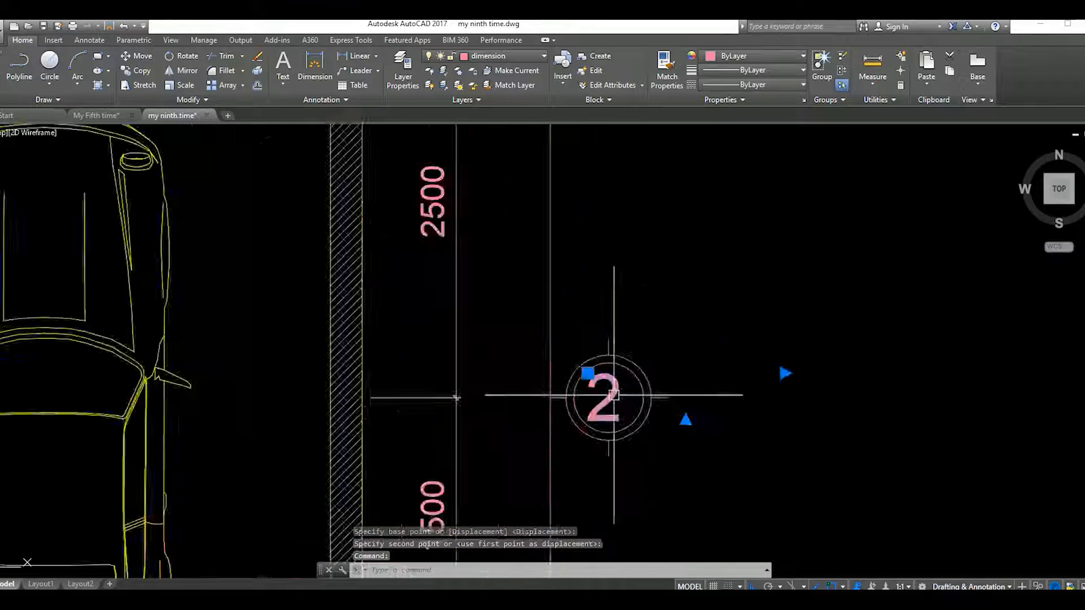
pyautogui.click(605, 393)
pyautogui.scroll(-5, 606, 392)
pyautogui.scroll(8, 622, 403)
pyautogui.scroll(-5, 621, 403)
pyautogui.scroll(8, 625, 424)
pyautogui.click(634, 431)
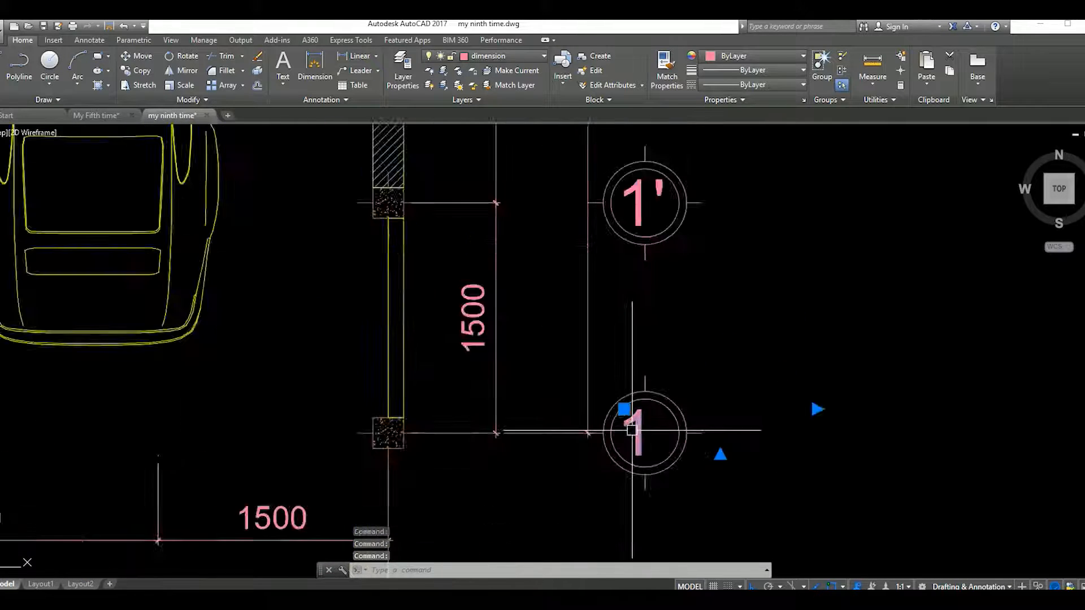
pyautogui.scroll(-5, 634, 431)
pyautogui.write('m')
pyautogui.press('Return')
pyautogui.click(642, 455)
pyautogui.scroll(-5, 661, 373)
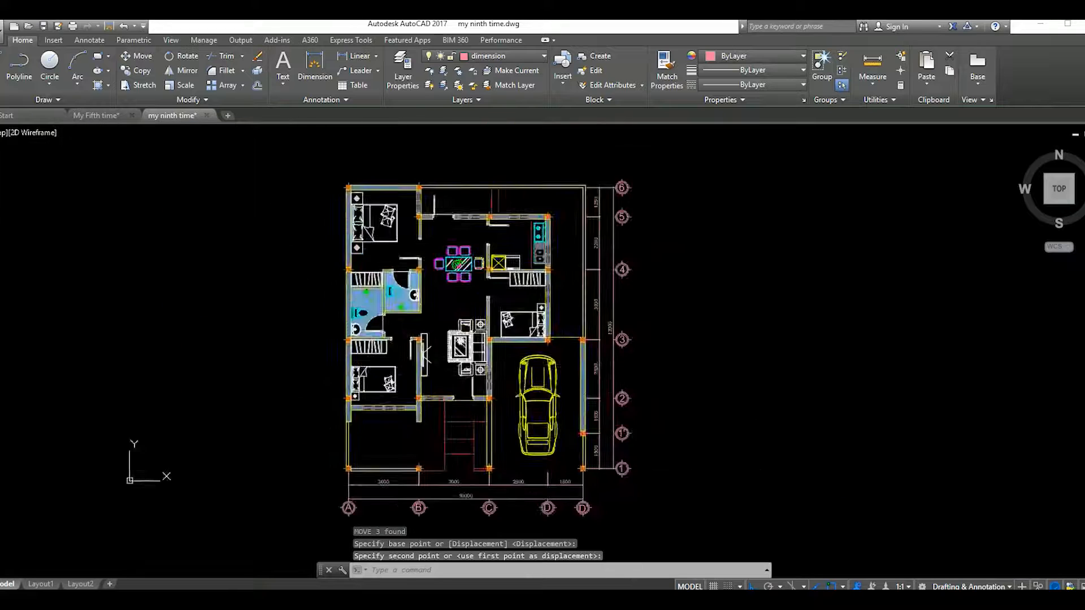
# Copy the letter A from the first front grid marker to the empty area below the front markers
pyautogui.scroll(8, 550, 437)
pyautogui.scroll(-1, 664, 295)
pyautogui.scroll(3, 426, 373)
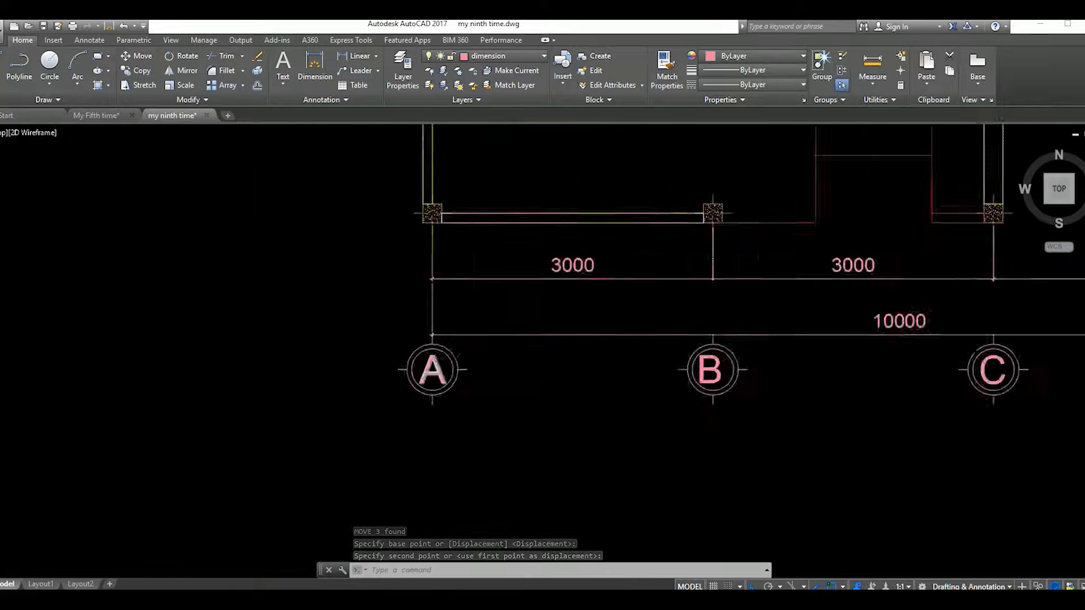
pyautogui.click(448, 392)
pyautogui.scroll(1, 559, 423)
pyautogui.write('co')
pyautogui.press('Return')
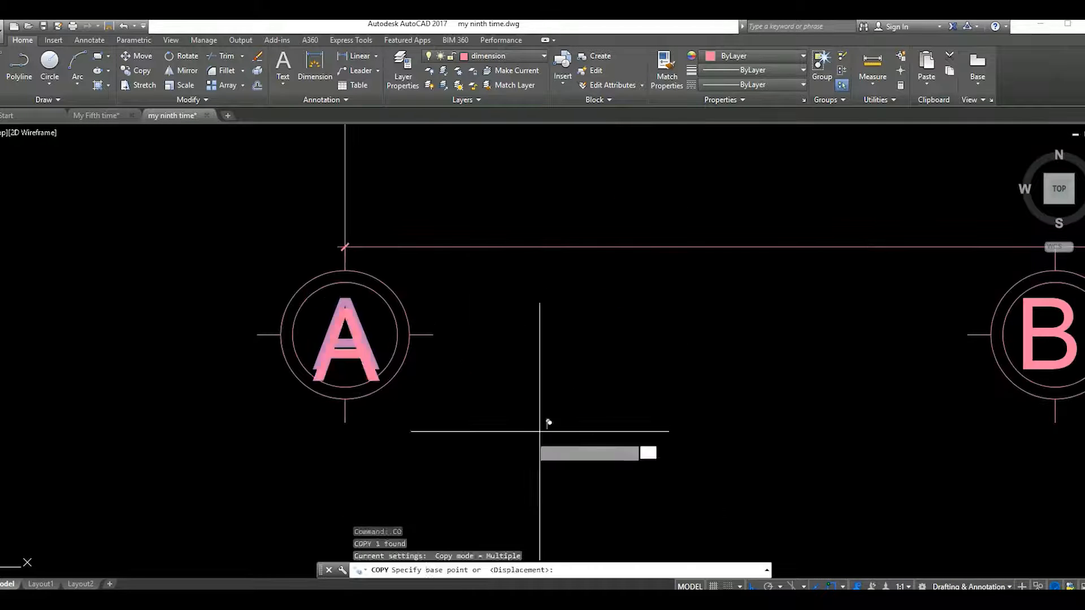
pyautogui.click(547, 419)
pyautogui.scroll(-8, 493, 329)
pyautogui.click(503, 422)
pyautogui.press('Escape')
# Move the copied letter A to the open space beneath the middle of the front marker row
pyautogui.write('m')
pyautogui.press('Return')
pyautogui.click(503, 452)
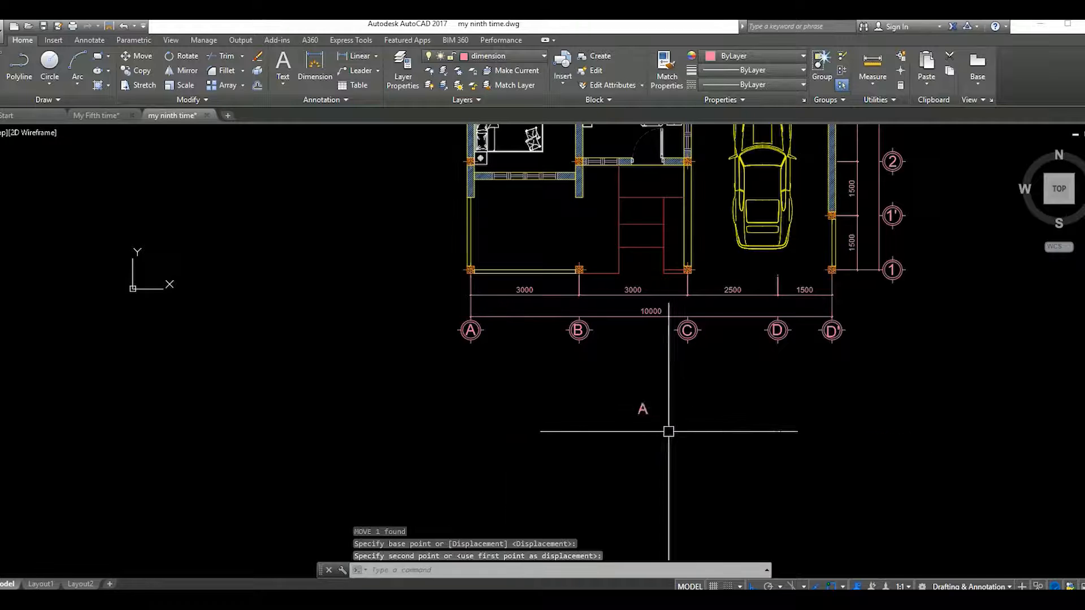
pyautogui.click(676, 426)
# Replace the copied letter's text with "Ground Floor" and widen its text box to fit on one line
pyautogui.scroll(6, 654, 414)
pyautogui.click(605, 395)
pyautogui.doubleClick(632, 406)
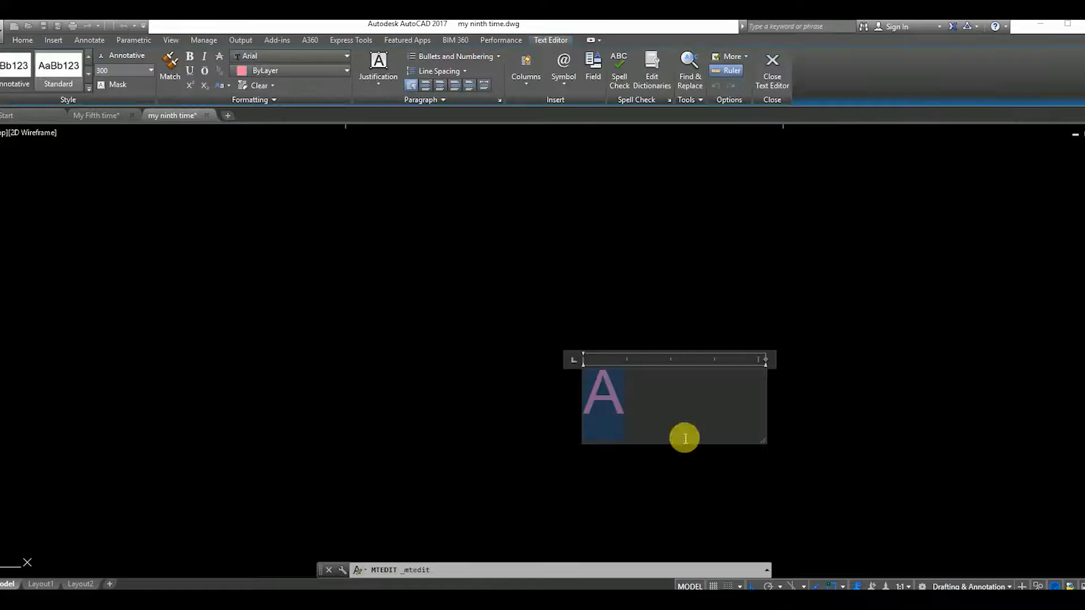
pyautogui.write('Gro')
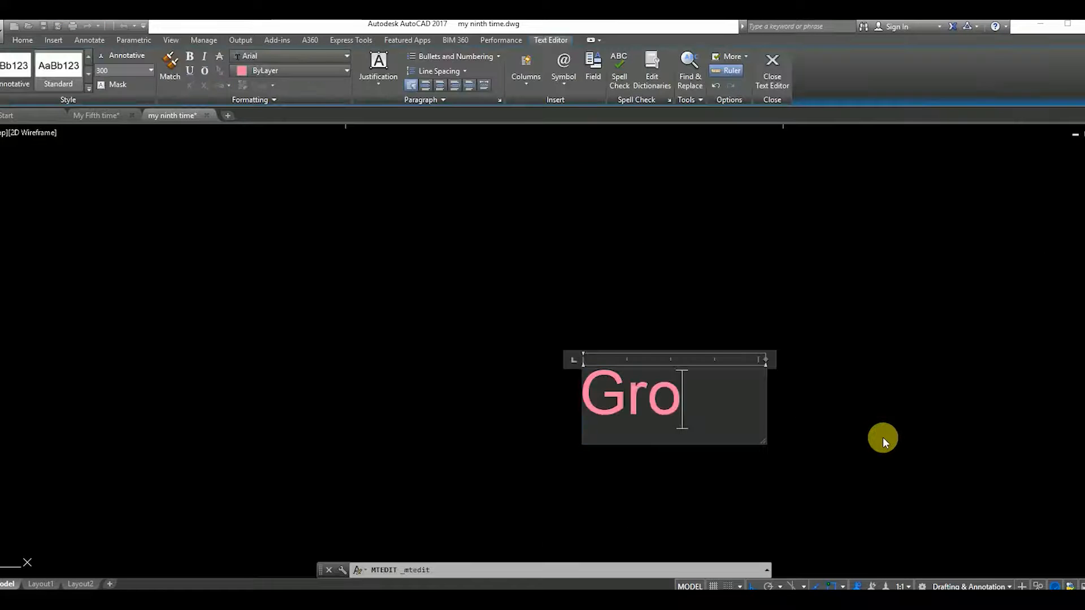
pyautogui.write('und')
pyautogui.press('Return')
pyautogui.write('Floor')
pyautogui.moveTo(785, 439); pyautogui.dragTo(983, 442)
pyautogui.click(908, 460)
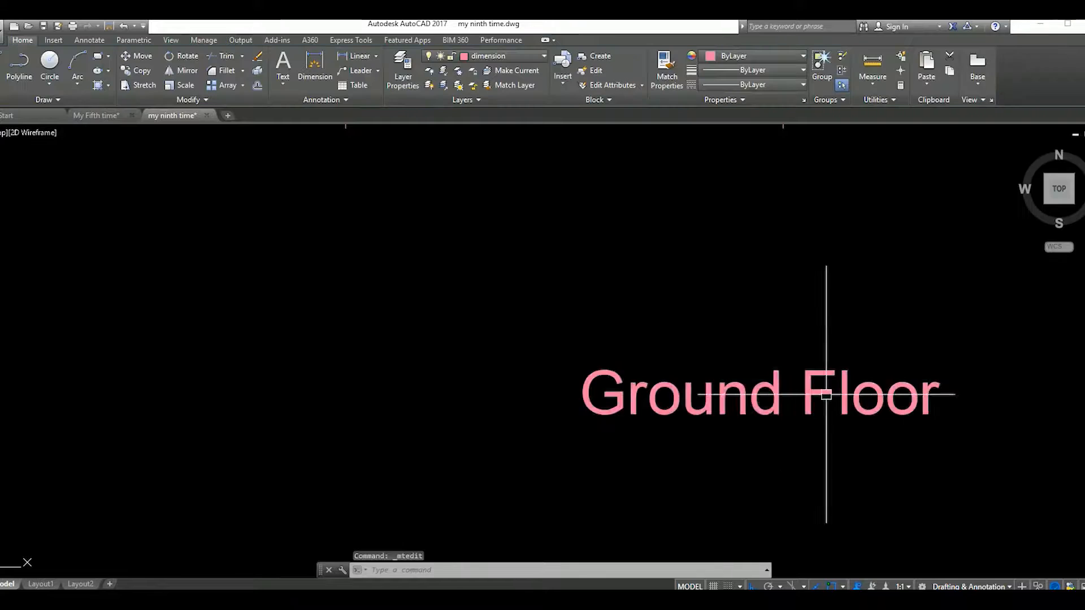
# Move the Ground Floor title up to just beneath the front grid markers, near marker C
pyautogui.click(826, 395)
pyautogui.scroll(-2, 759, 414)
pyautogui.moveTo(823, 419); pyautogui.dragTo(731, 429, button='middle')
pyautogui.write('m')
pyautogui.press('Return')
pyautogui.click(760, 456)
pyautogui.click(752, 399)
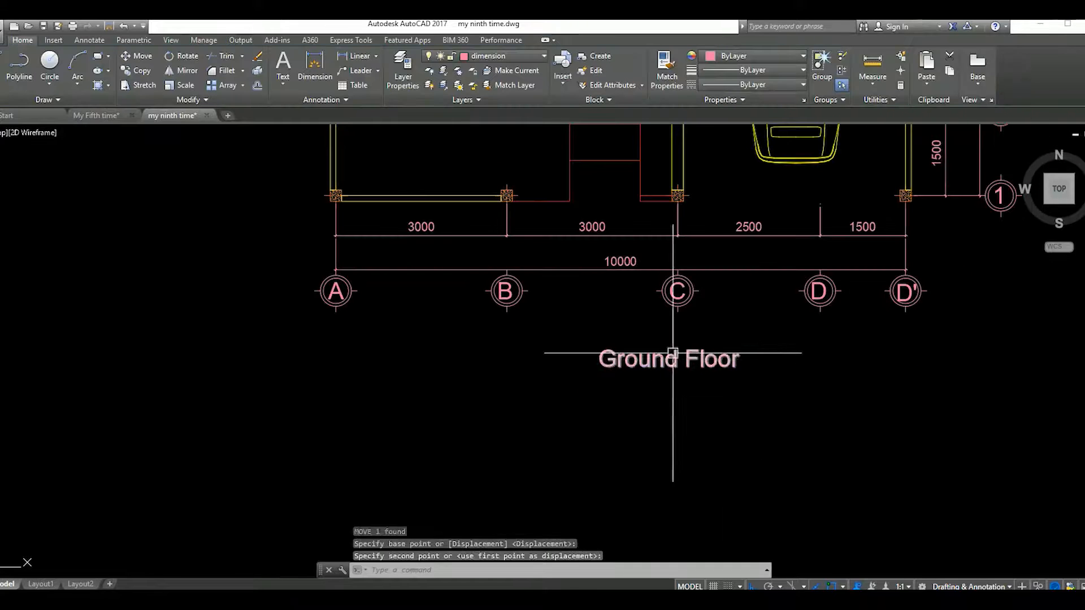
# Copy the Ground Floor title to directly beneath itself
pyautogui.click(681, 359)
pyautogui.write('co')
pyautogui.press('Return')
pyautogui.click(702, 411)
pyautogui.click(702, 433)
pyautogui.press('Return')
# Replace the copied title's text with "Scale 1/100" at a text height of 250
pyautogui.doubleClick(735, 382)
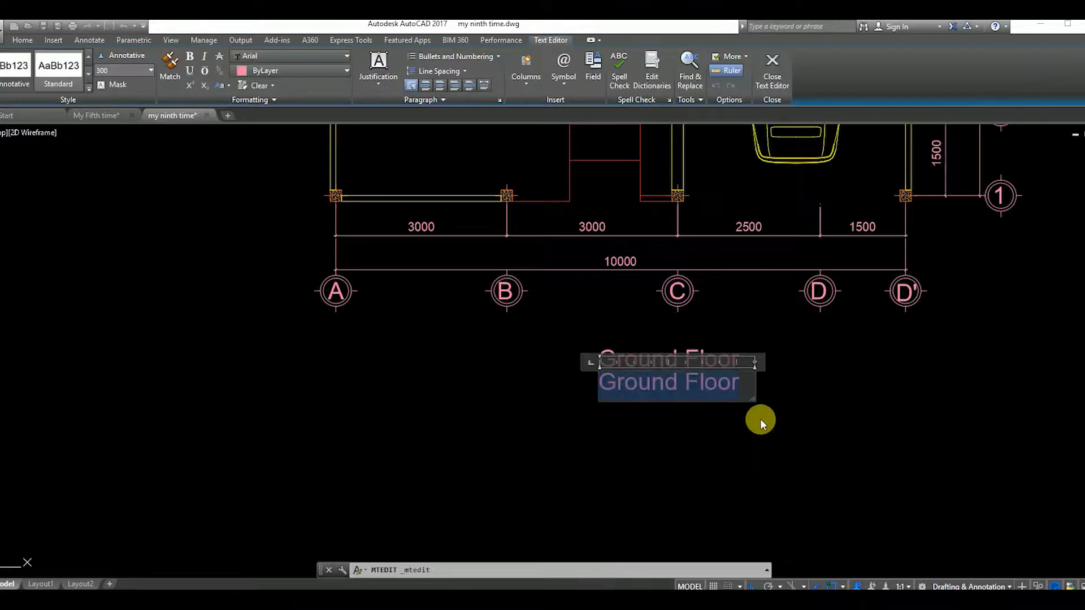
pyautogui.write('Scale')
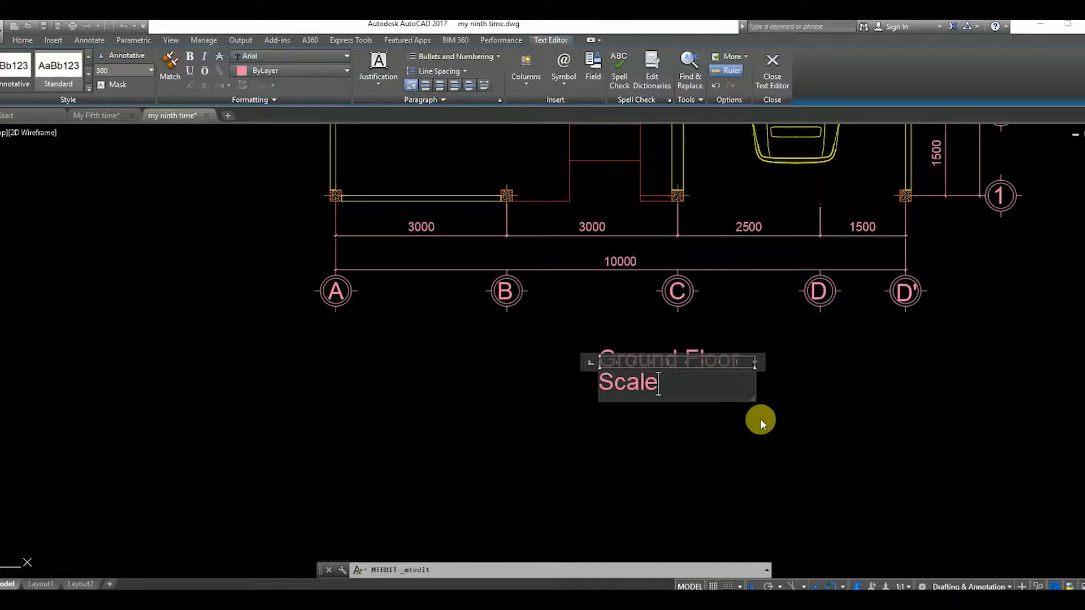
pyautogui.write(' 1/100')
pyautogui.click(734, 413)
# Move the Scale 1/100 text sideways to centre it beneath the Ground Floor title
pyautogui.write('m')
pyautogui.press('Return')
pyautogui.click(678, 424)
pyautogui.click(700, 422)
pyautogui.doubleClick(739, 380)
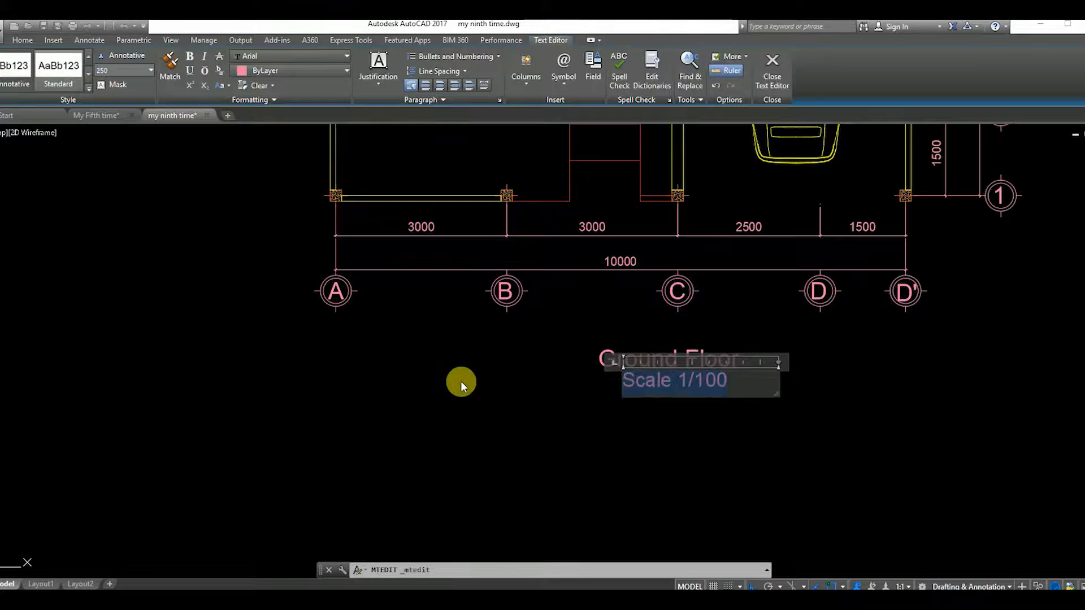
pyautogui.click(564, 387)
# Paste the round title symbol beside the start of the Ground Floor title, with its long line running between the two text lines
pyautogui.scroll(-2, 630, 456)
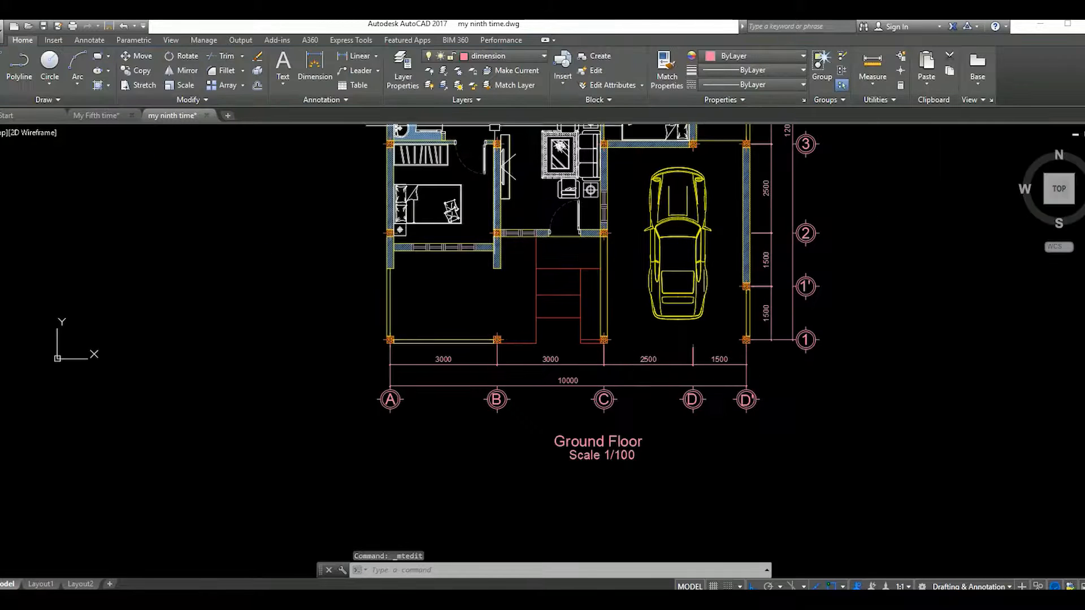
pyautogui.scroll(-4, 806, 390)
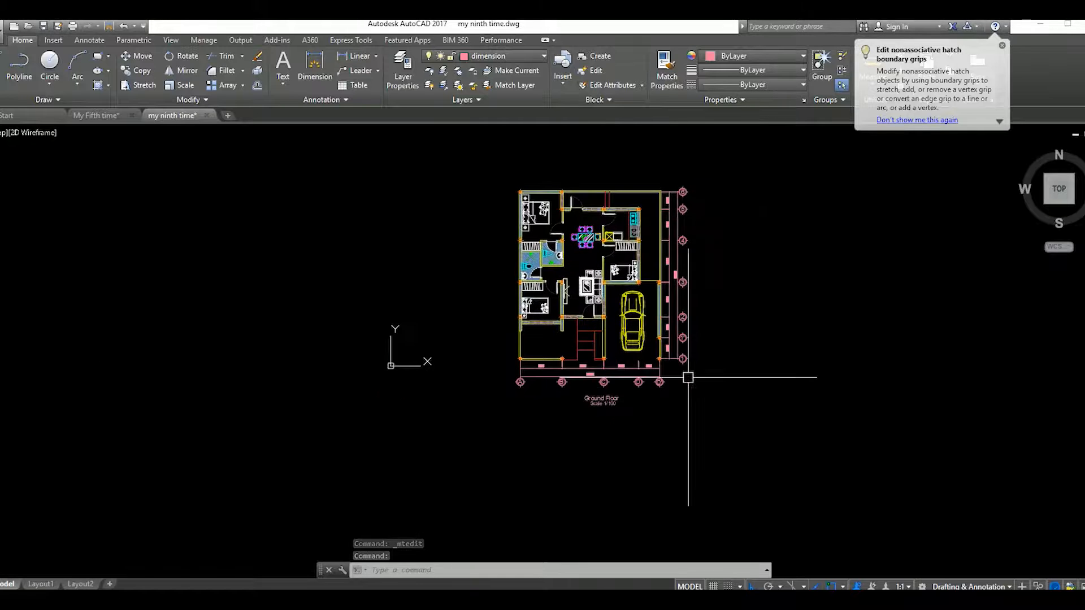
pyautogui.hotkey('ctrl', 'v')
pyautogui.scroll(8, 585, 412)
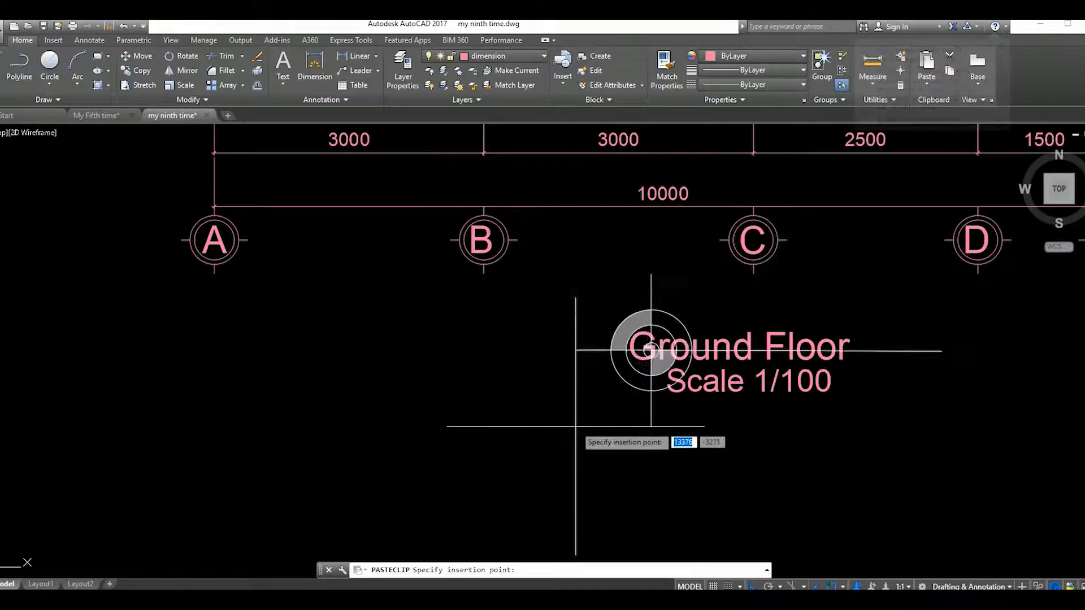
pyautogui.click(504, 444)
pyautogui.moveTo(626, 422); pyautogui.dragTo(500, 416, button='middle')
# Move the Scale 1/100 text slightly down so it clears the title symbol's horizontal line
pyautogui.click(607, 382)
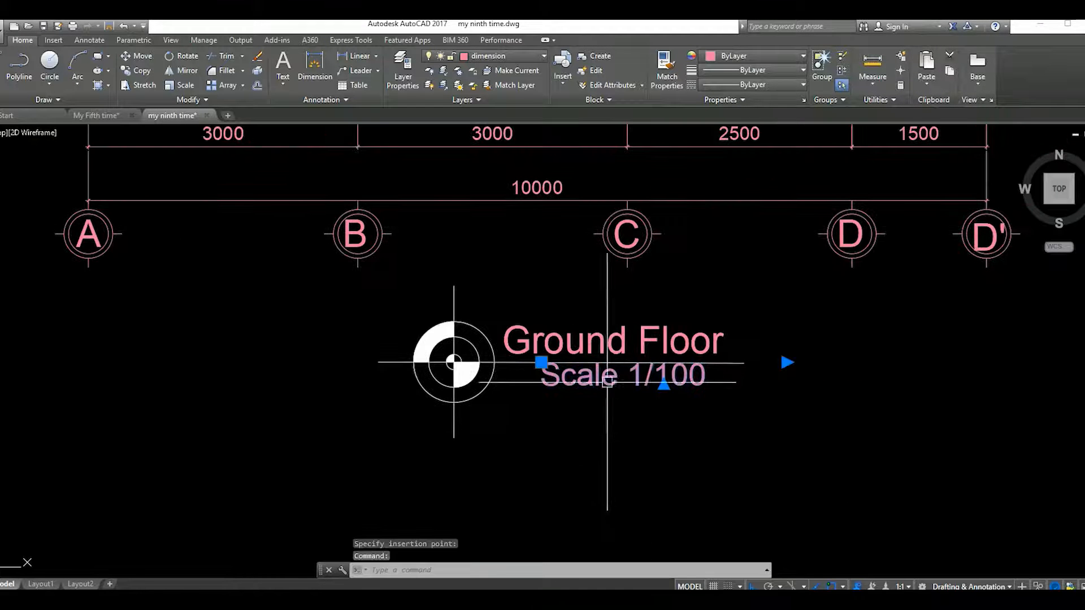
pyautogui.write('m')
pyautogui.press('space')
pyautogui.click(649, 430)
pyautogui.click(649, 436)
pyautogui.press('F6')
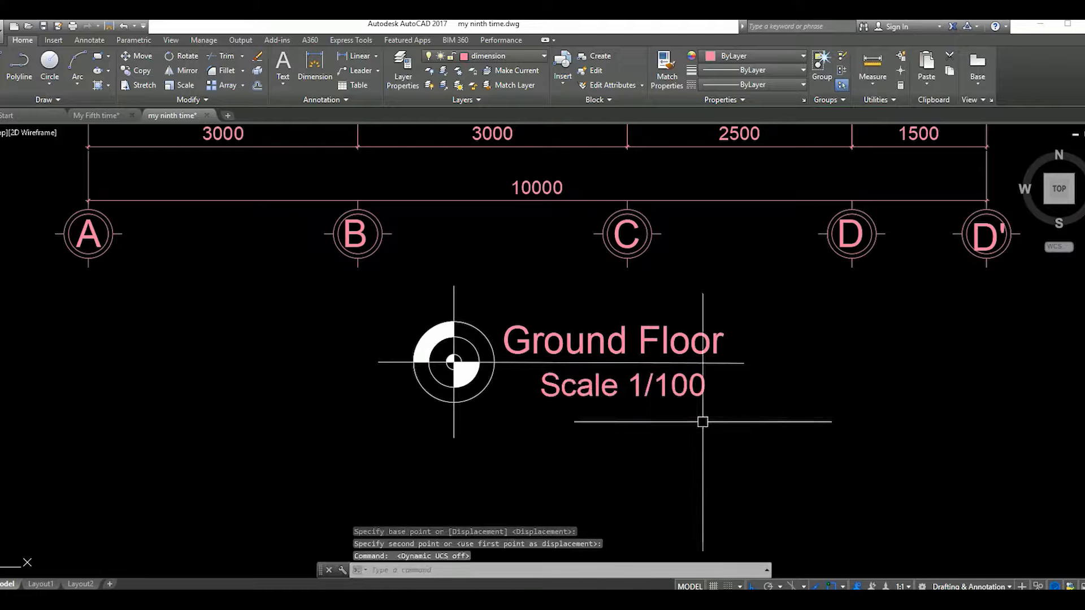
# Place a copy of the Ground Floor title above the plan and replace its text with "Project Villa: one Story House"
pyautogui.click(814, 436)
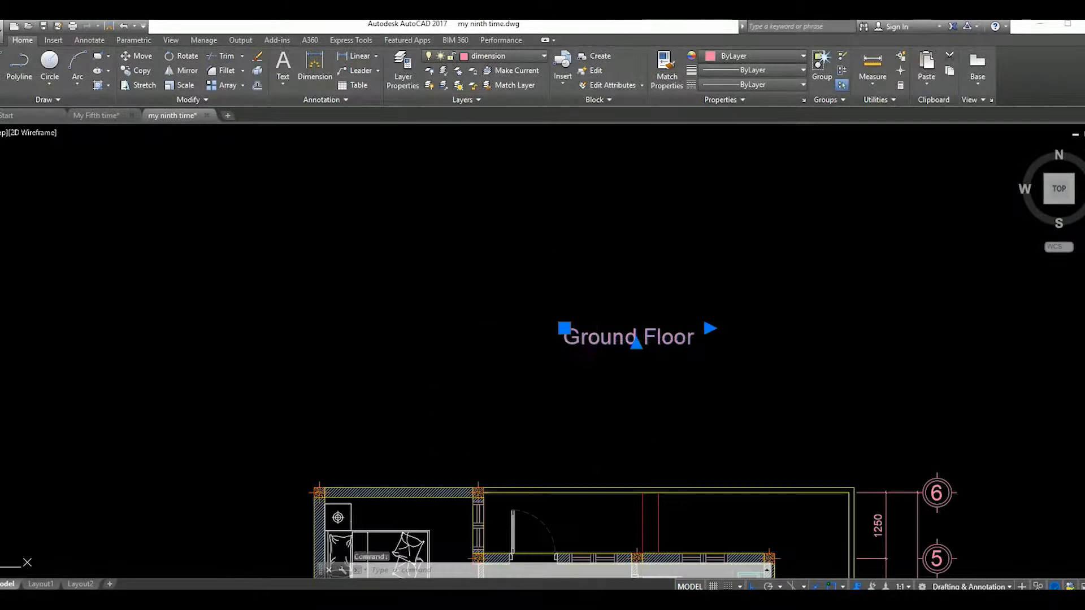
pyautogui.doubleClick(678, 337)
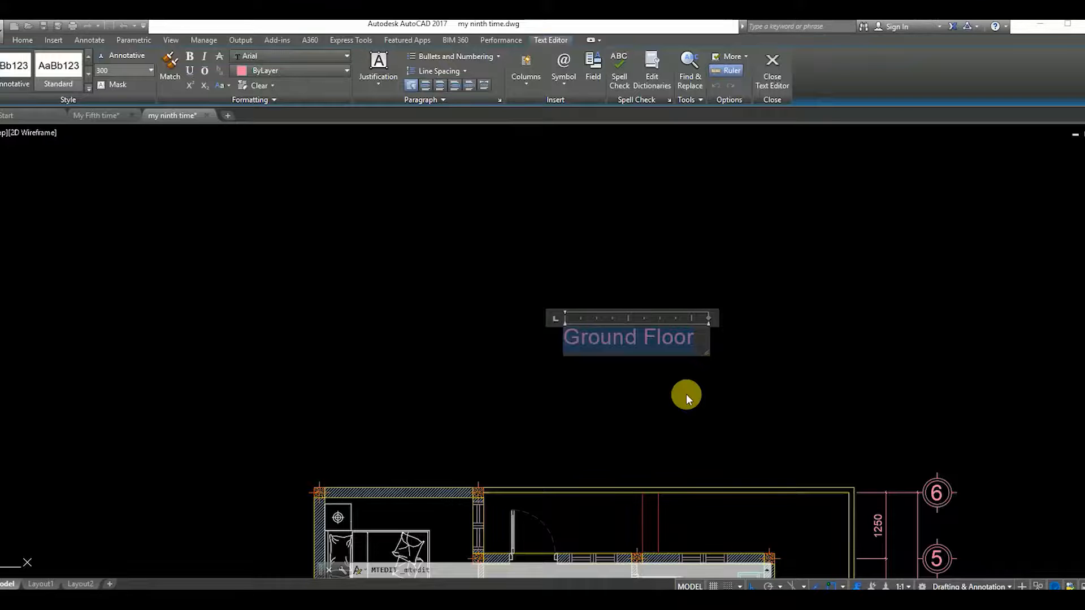
pyautogui.write('Project Villa')
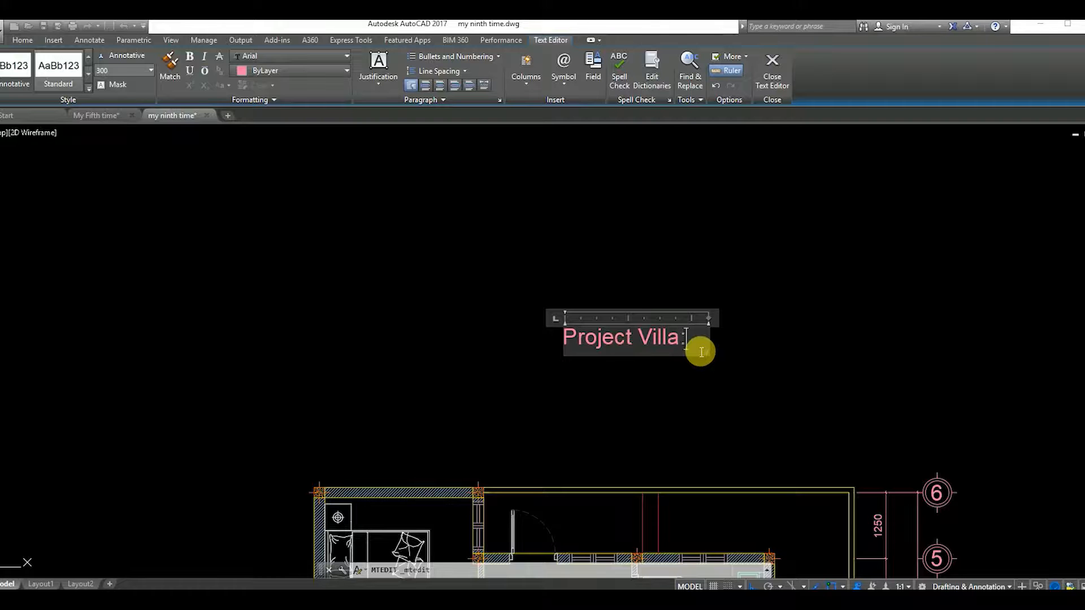
pyautogui.write(': ')
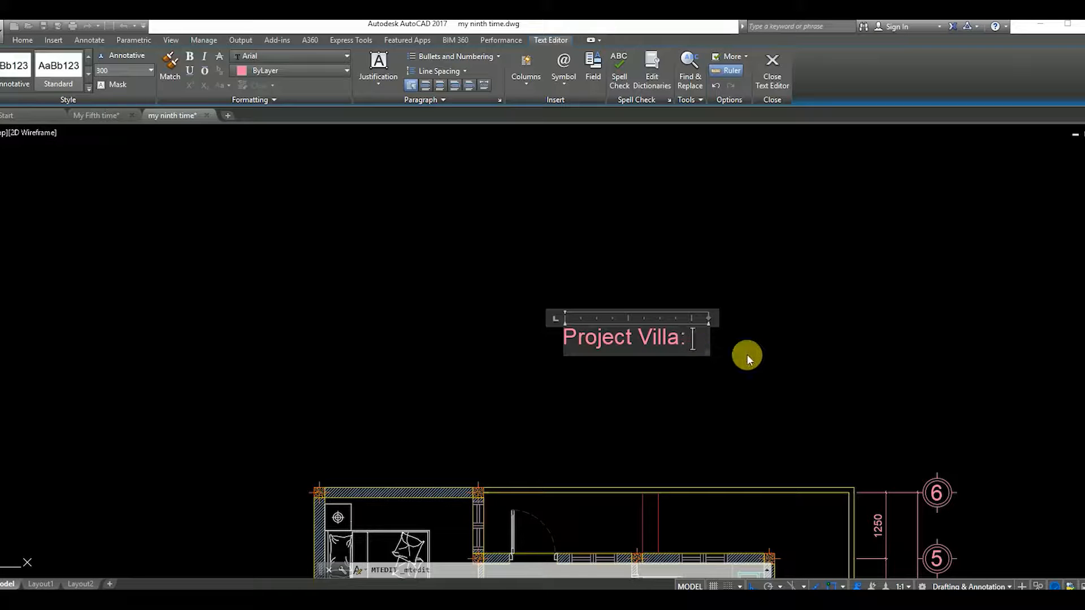
pyautogui.write('one')
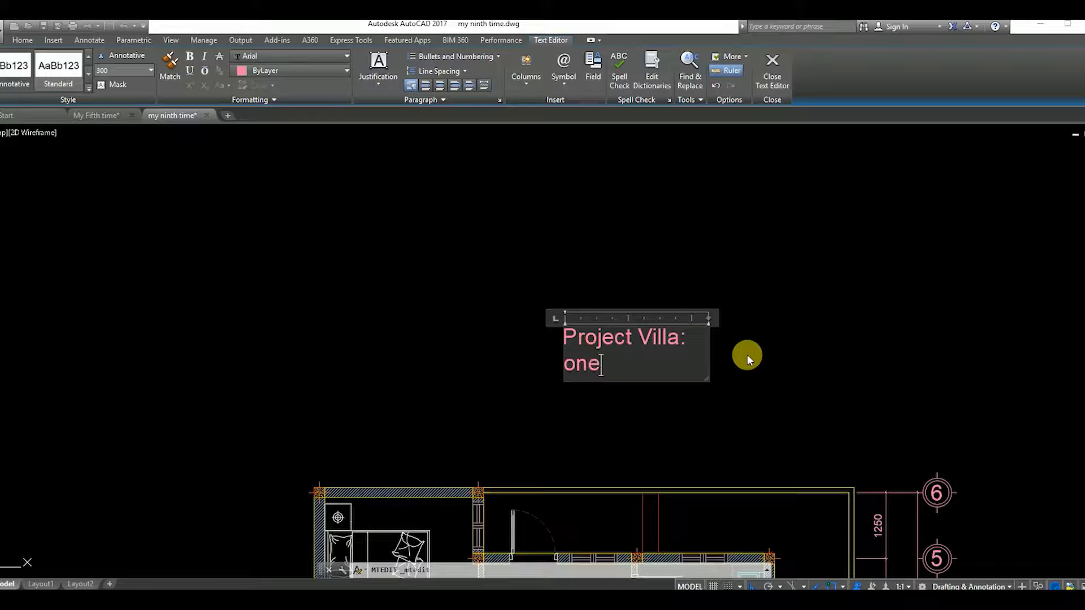
pyautogui.write(' Sto')
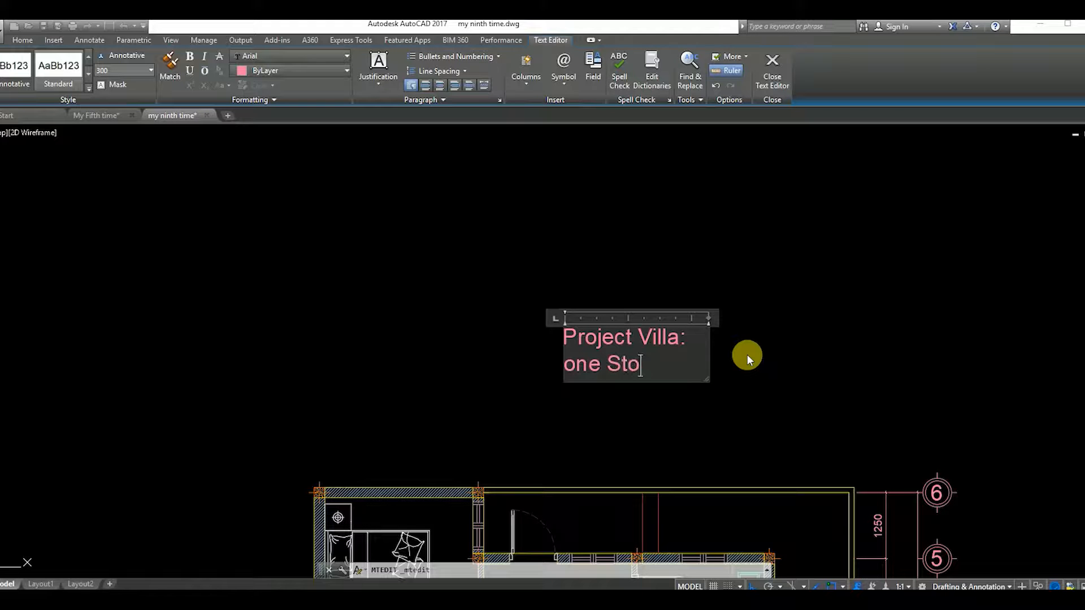
pyautogui.write('ry Huo')
pyautogui.press('BackSpace')
pyautogui.press('BackSpace')
pyautogui.write('ou')
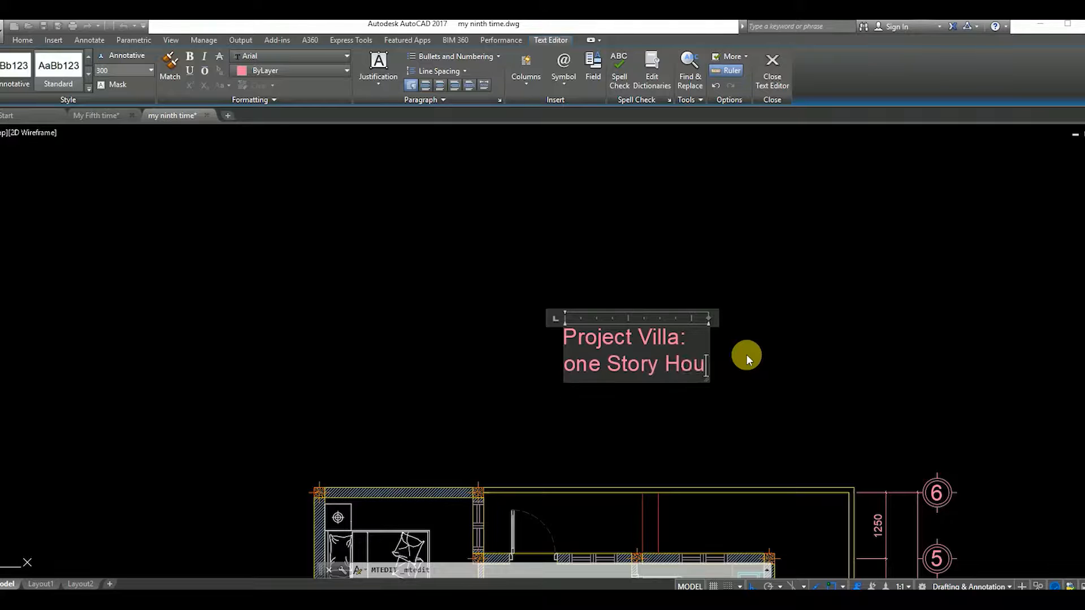
pyautogui.write('se')
# Append "3 Bedrooms" to the project title and widen its text box to fit on one line
pyautogui.scroll(-10, 746, 351)
pyautogui.scroll(6, 751, 368)
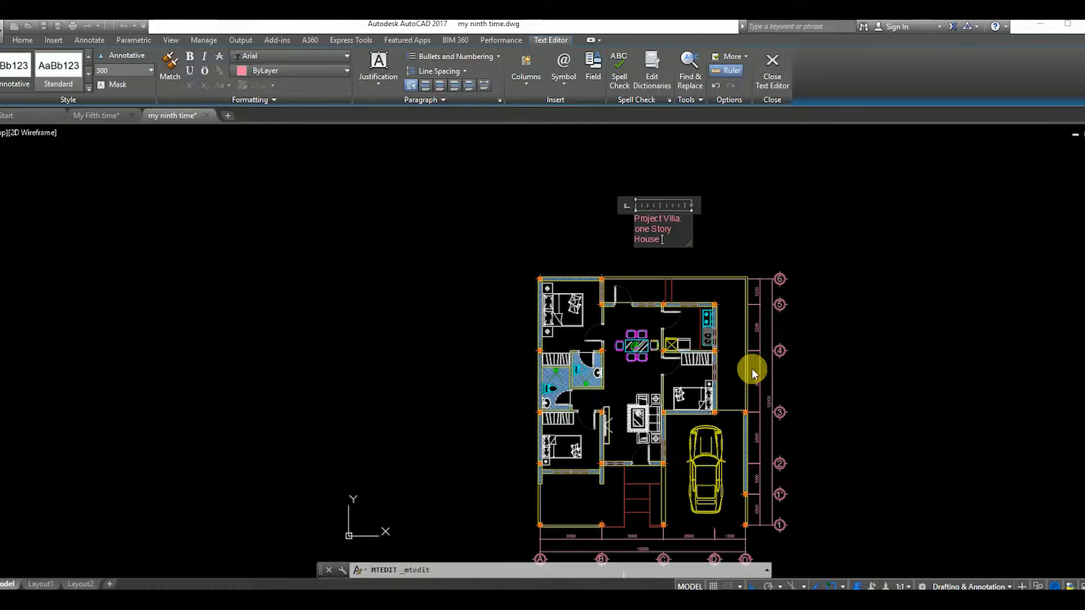
pyautogui.scroll(5, 683, 238)
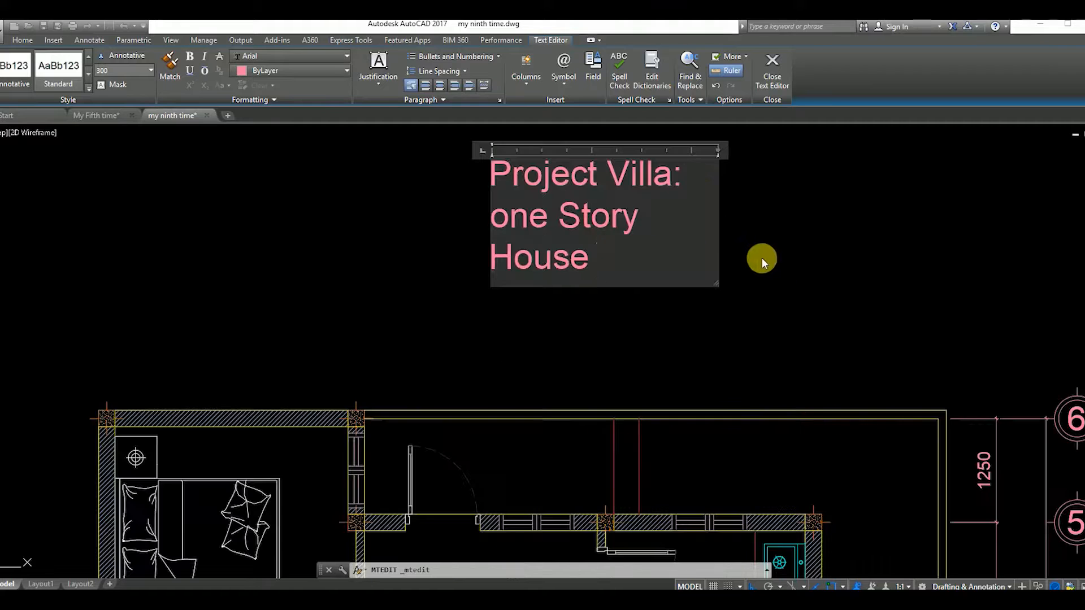
pyautogui.write('3')
pyautogui.write(' Be')
pyautogui.write('drooms')
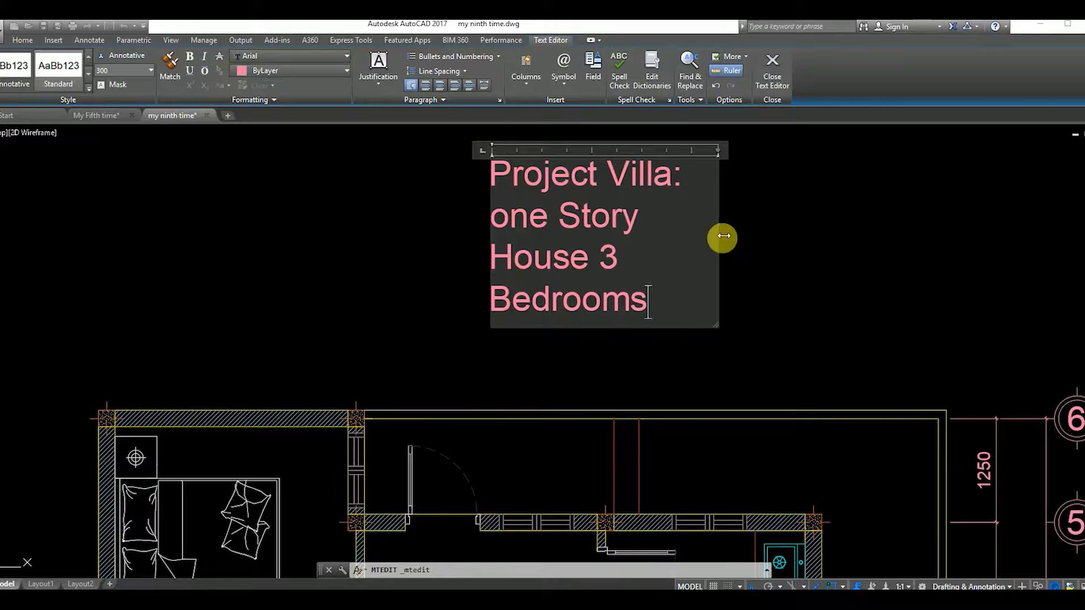
pyautogui.moveTo(721, 235); pyautogui.dragTo(1062, 226)
pyautogui.scroll(-4, 925, 249)
pyautogui.scroll(3, 855, 233)
pyautogui.moveTo(782, 266); pyautogui.dragTo(845, 274)
pyautogui.click(900, 286)
# Move the project title down, closer to the plan's upper edge
pyautogui.click(789, 252)
pyautogui.write('ms')
pyautogui.press('Return')
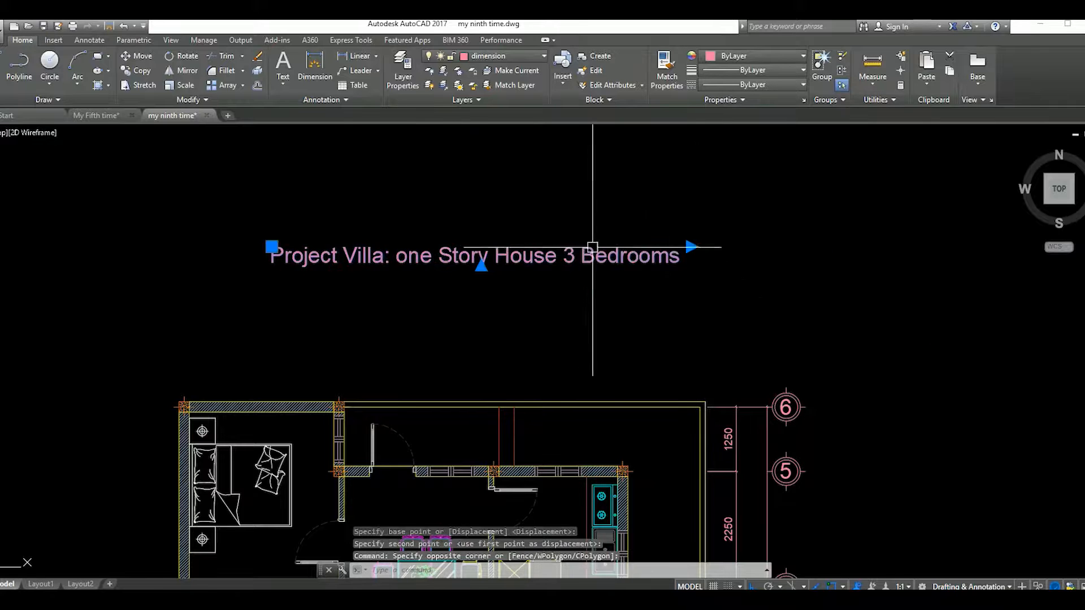
pyautogui.click(771, 270)
pyautogui.click(761, 319)
# Open the plot settings and apply the previous plot's page setup
pyautogui.scroll(-5, 761, 320)
pyautogui.scroll(2, 618, 298)
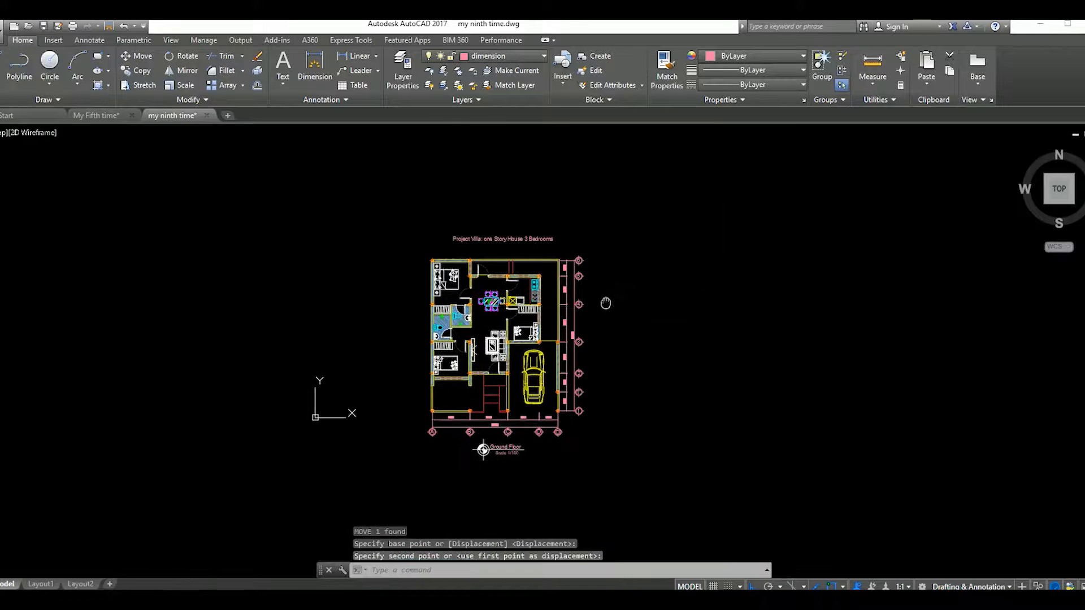
pyautogui.hotkey('ctrl', 'p')
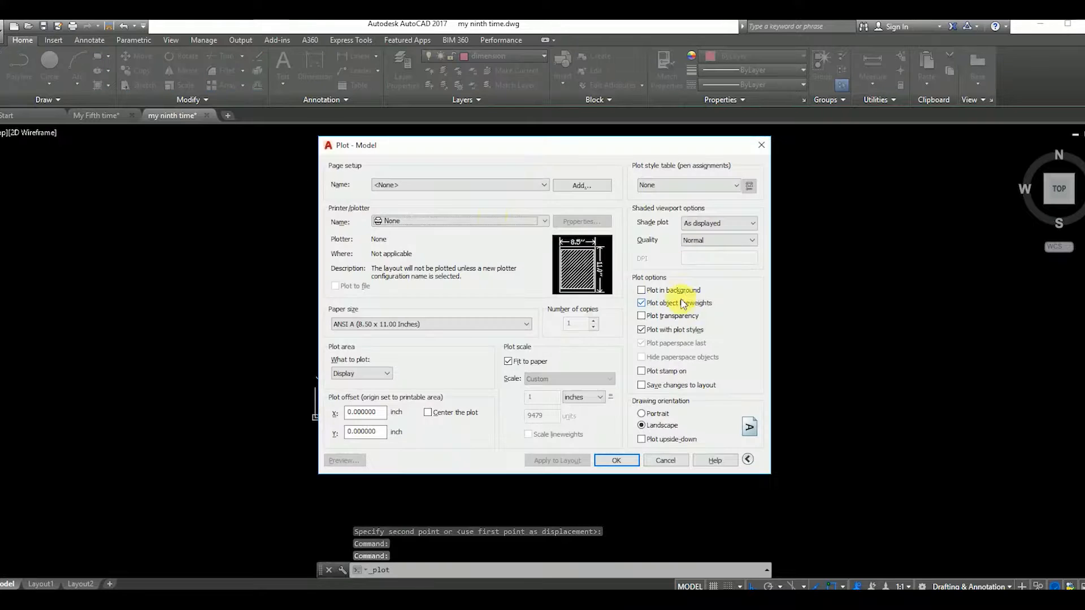
pyautogui.click(481, 185)
pyautogui.click(426, 195)
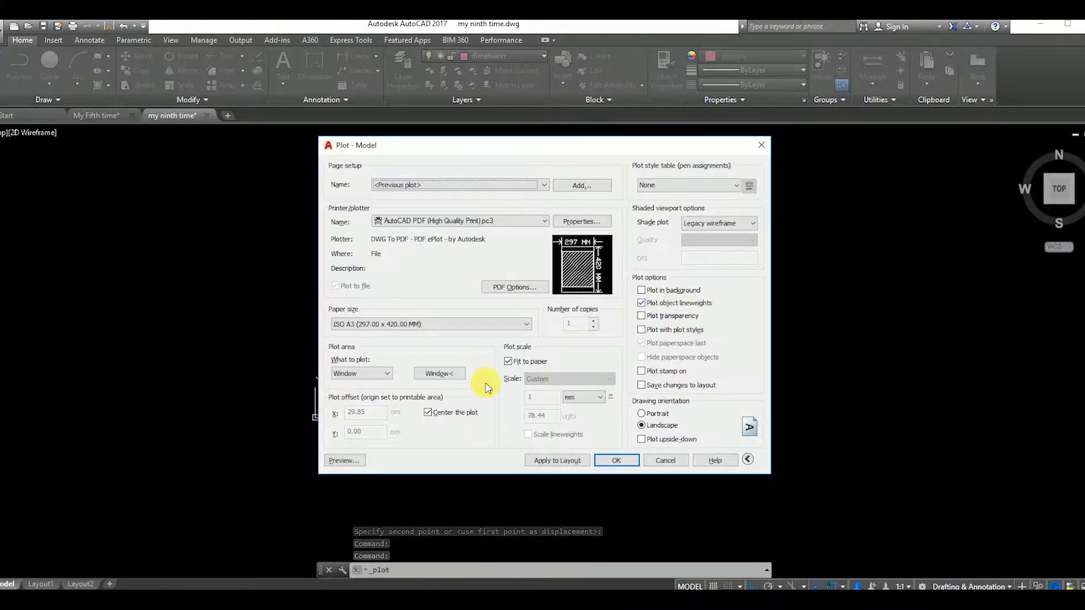
# Define the plot window around the whole plan, including its titles, dimensions and grid markers
pyautogui.click(440, 374)
pyautogui.click(411, 222)
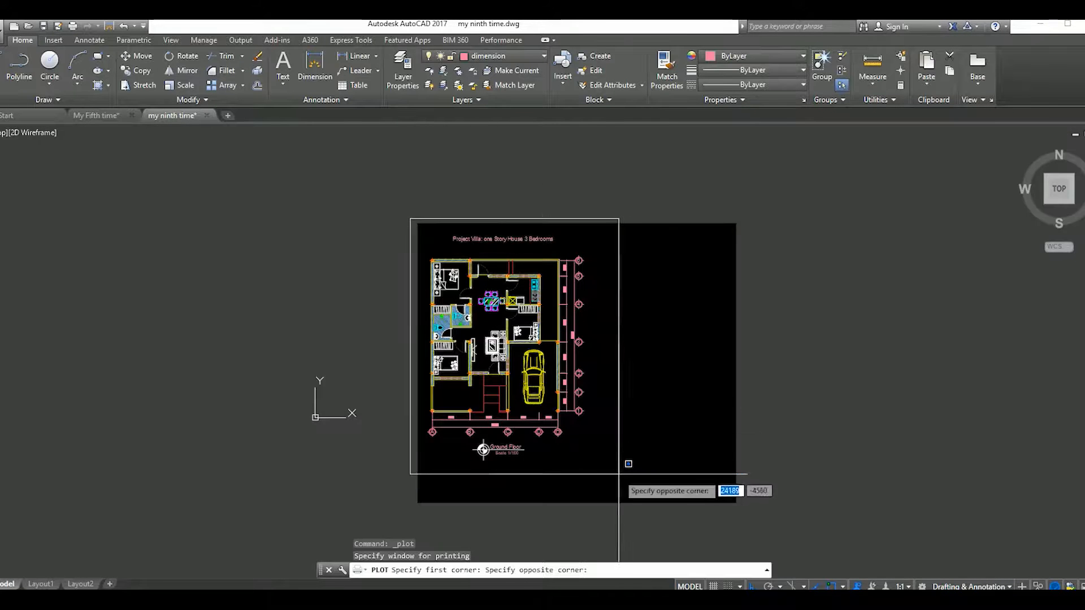
pyautogui.click(622, 466)
# Preview the plotted sheet and start the plot from the preview
pyautogui.click(373, 459)
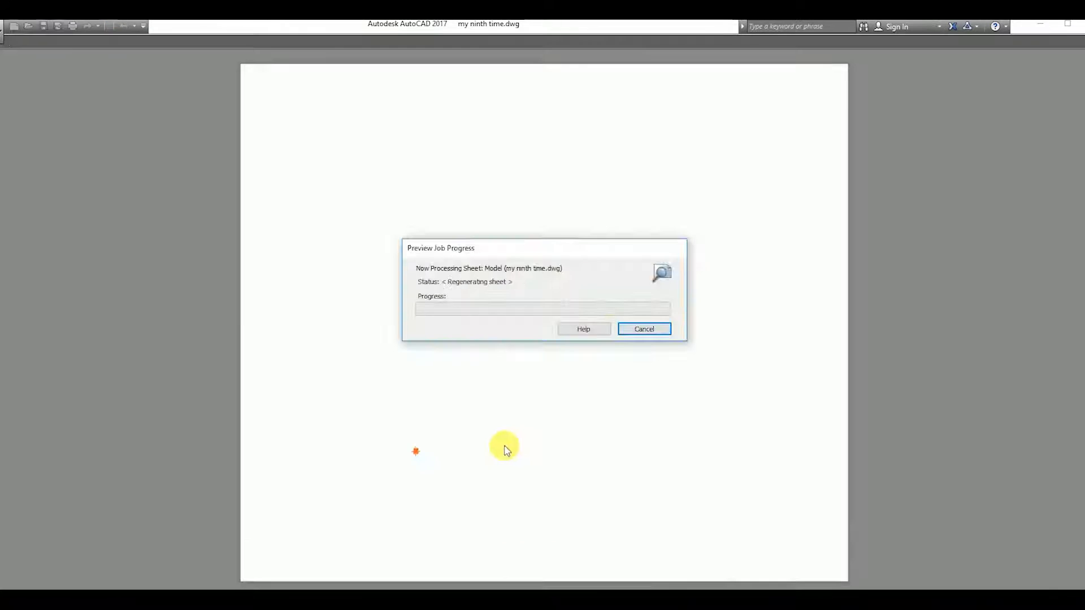
pyautogui.scroll(3, 566, 377)
pyautogui.scroll(-3, 570, 373)
pyautogui.rightClick(583, 351)
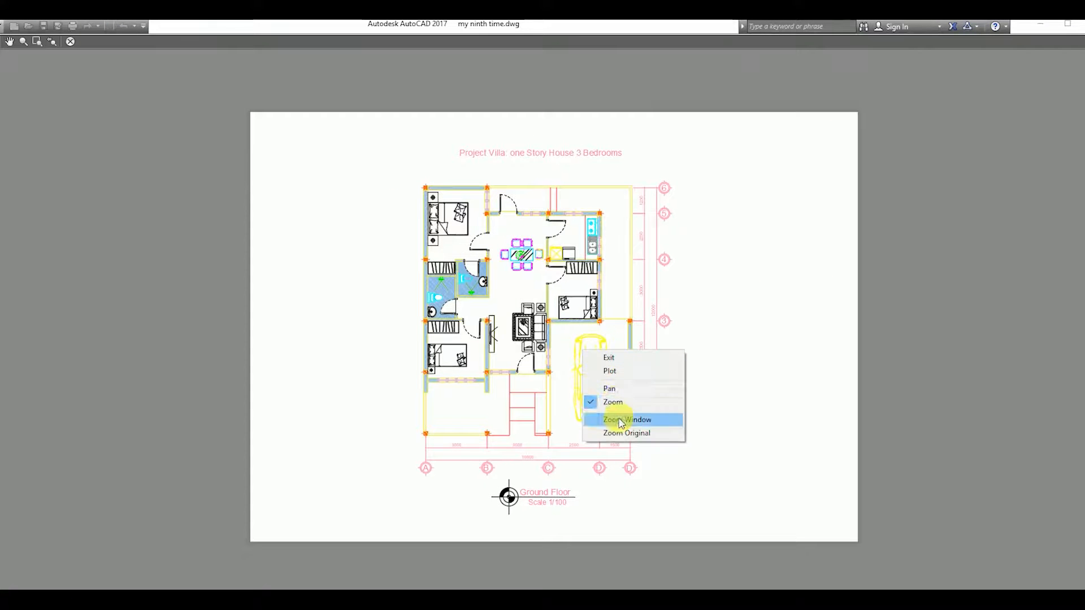
pyautogui.click(615, 372)
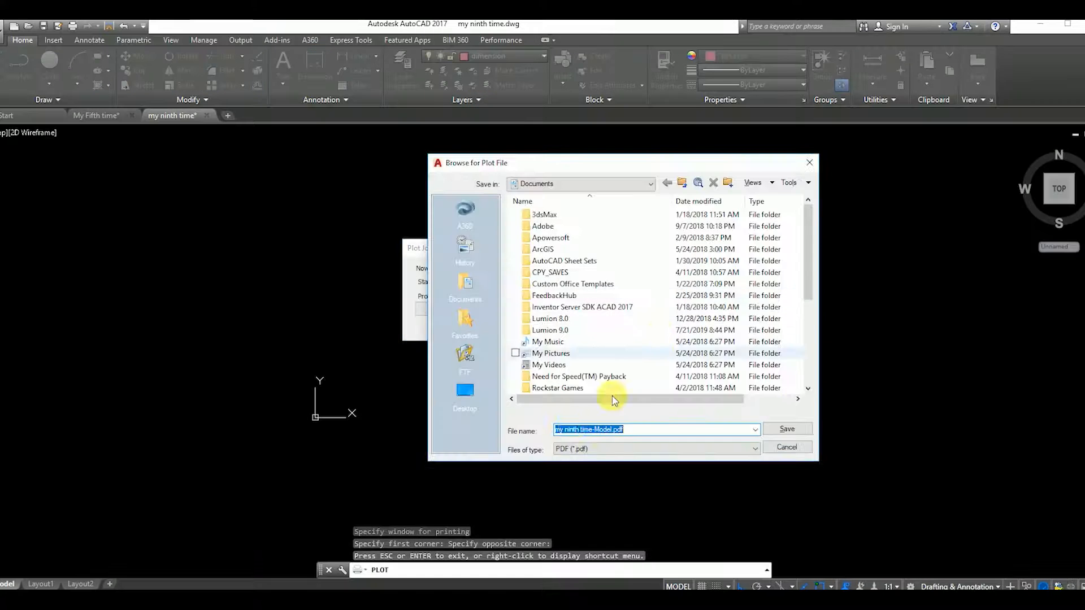
# Save the plot as my ninth time-Model.pdf in folder 9 on the DATA (D:) drive and inspect the opened PDF
pyautogui.click(465, 392)
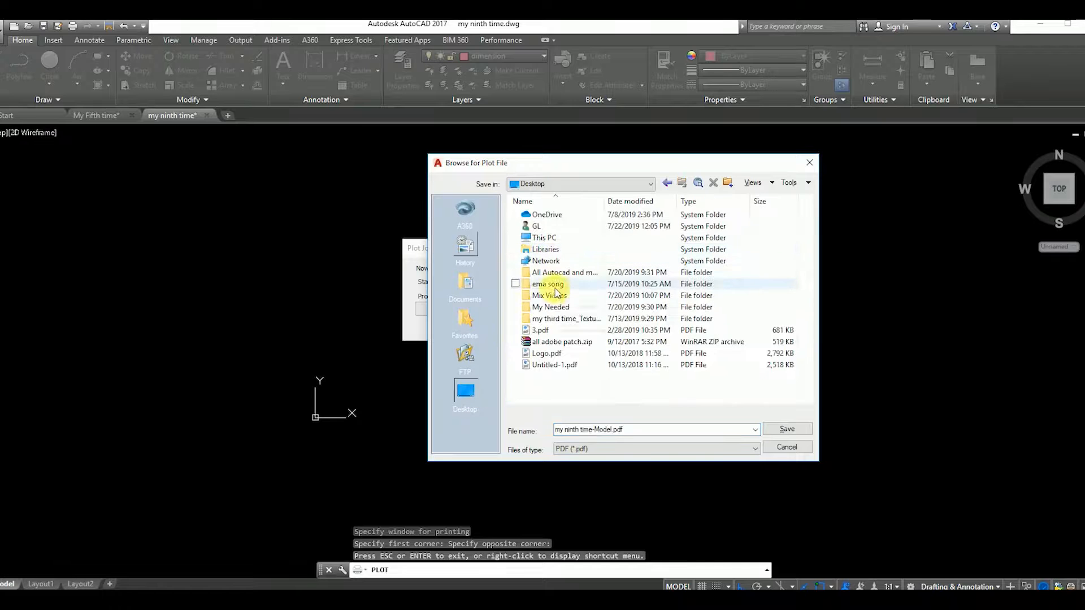
pyautogui.doubleClick(534, 238)
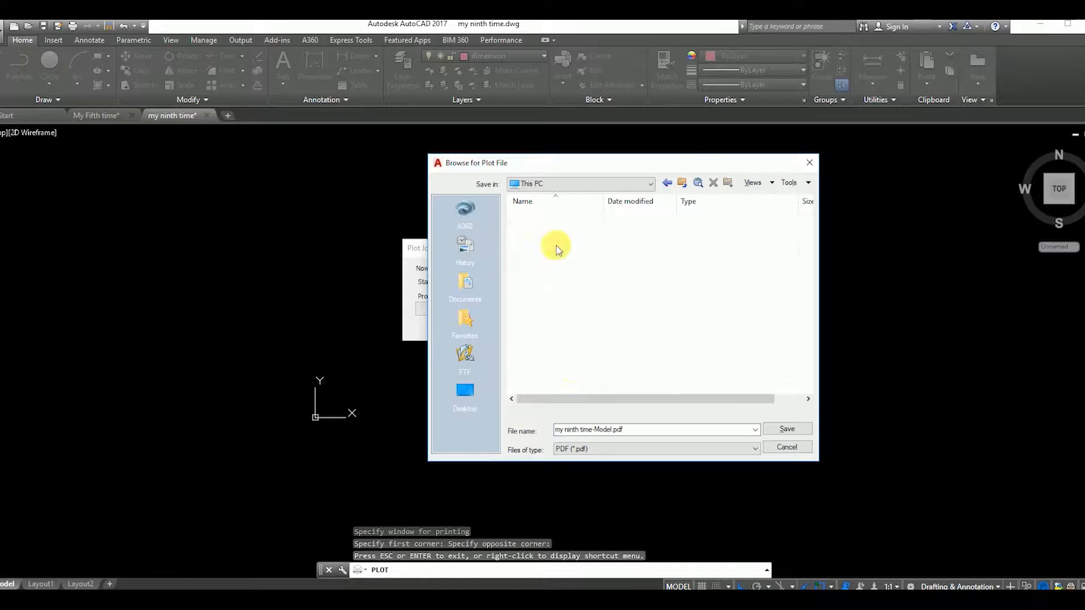
pyautogui.doubleClick(546, 350)
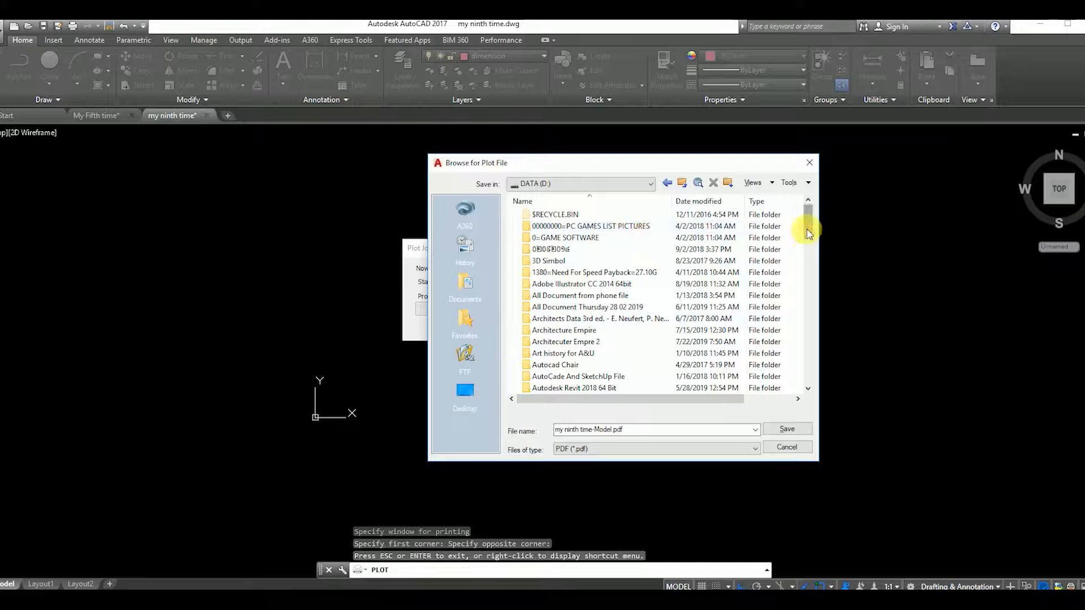
pyautogui.moveTo(807, 213); pyautogui.dragTo(807, 333)
pyautogui.scroll(-3, 787, 235)
pyautogui.scroll(-2, 807, 366)
pyautogui.click(579, 343)
pyautogui.doubleClick(579, 342)
pyautogui.doubleClick(529, 304)
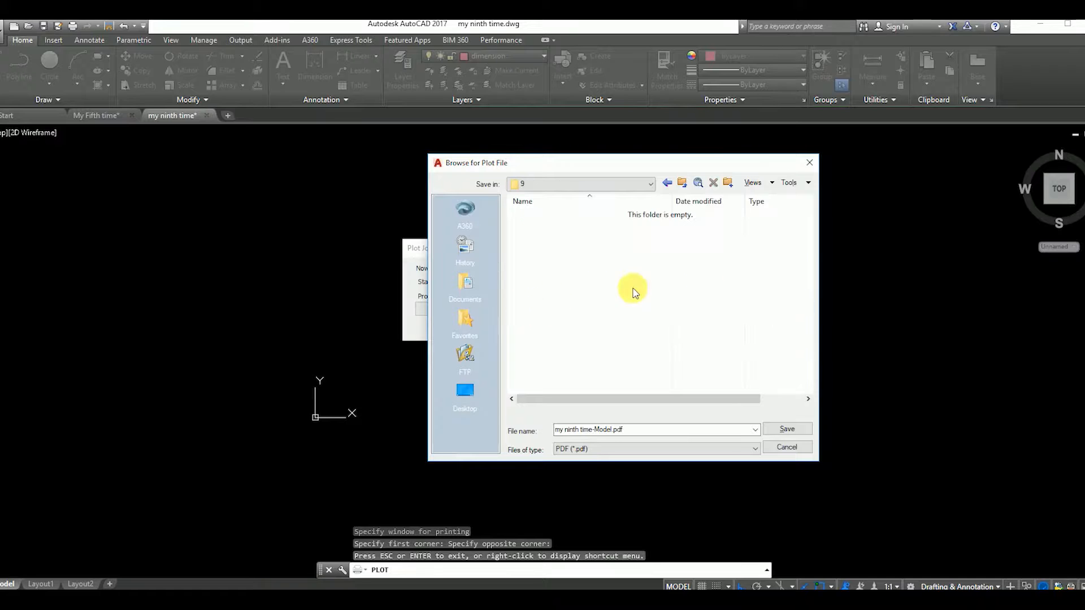
pyautogui.click(782, 429)
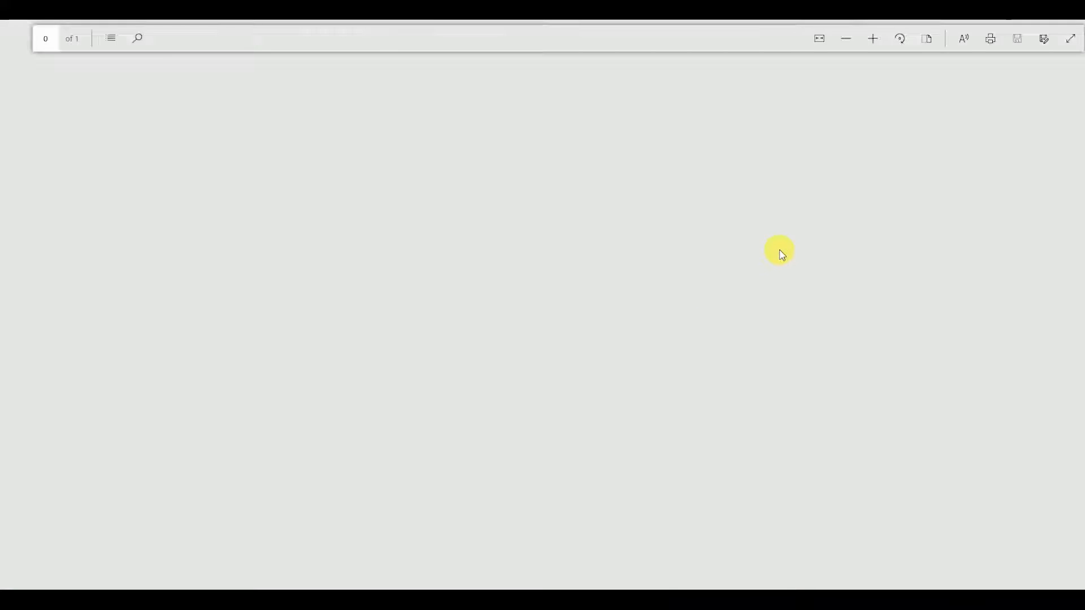
pyautogui.keyDown('ctrl'); pyautogui.scroll(4, 564, 291); pyautogui.keyUp('ctrl')
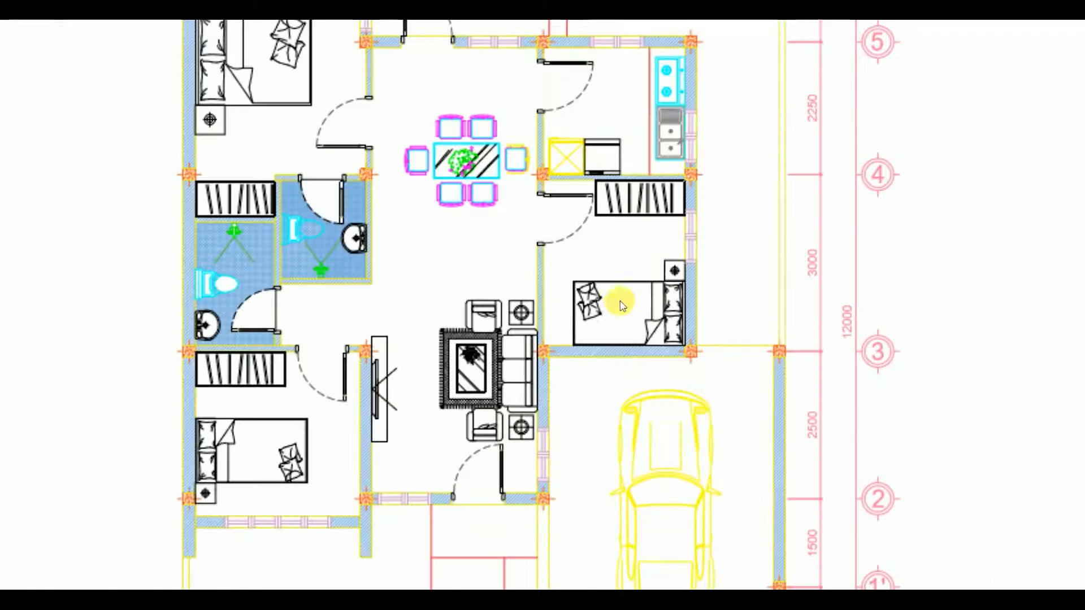